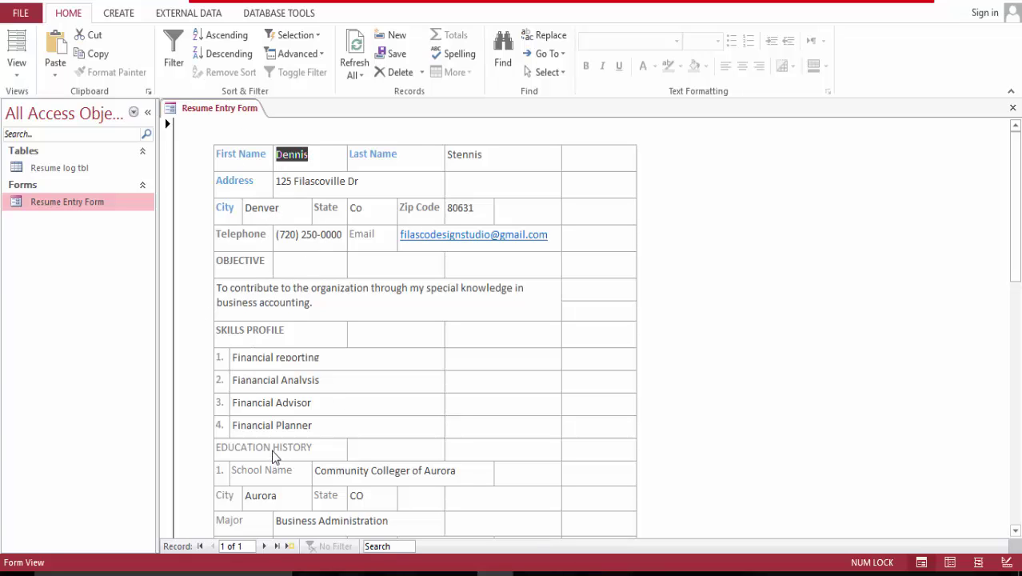
Step: Make the EDUCATION HISTORY label bold in the resume entry form's Layout View
{"action": "left_click", "coordinate": [17, 43]}
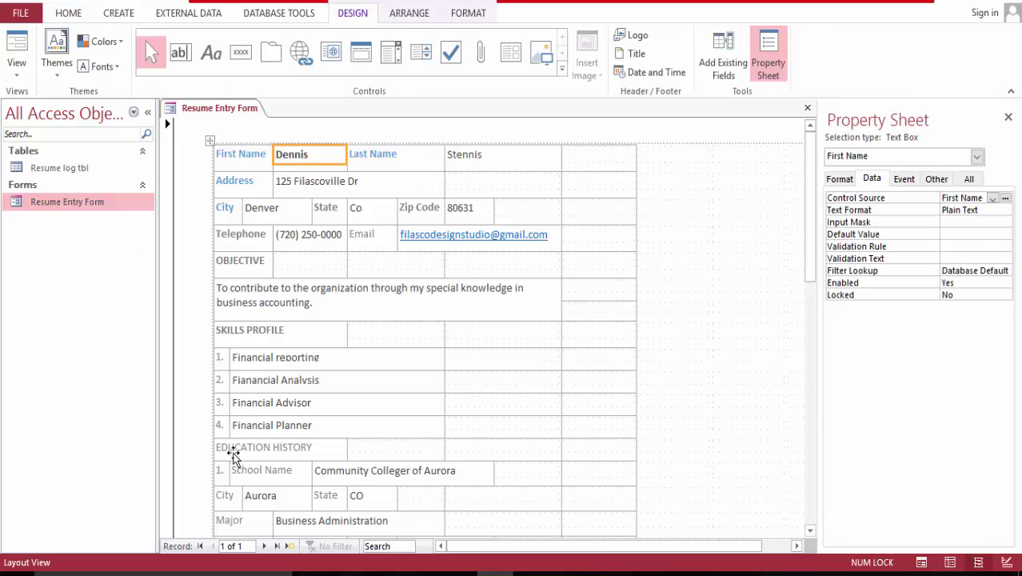
{"action": "left_click", "coordinate": [230, 449]}
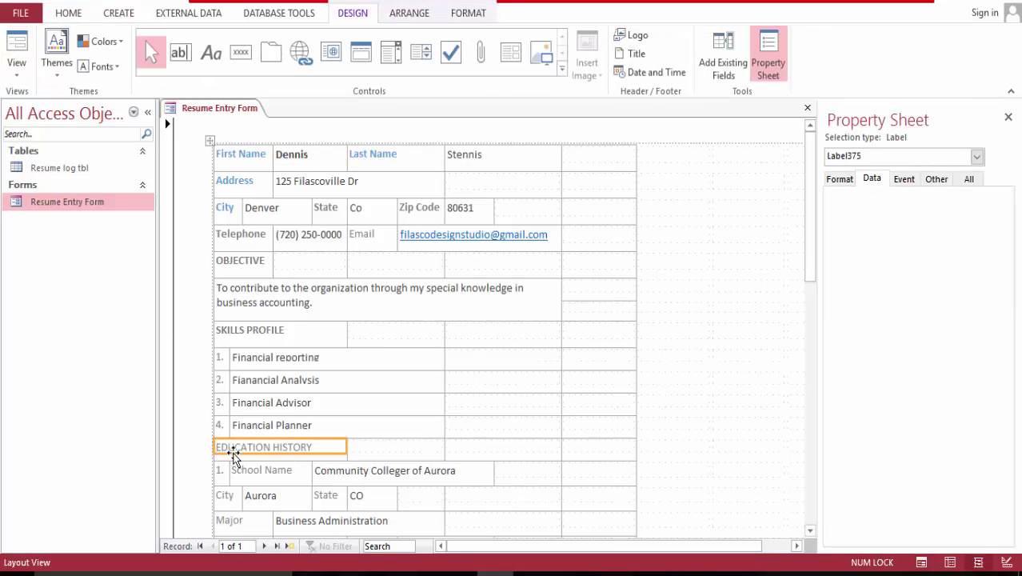
{"action": "left_click", "coordinate": [69, 13]}
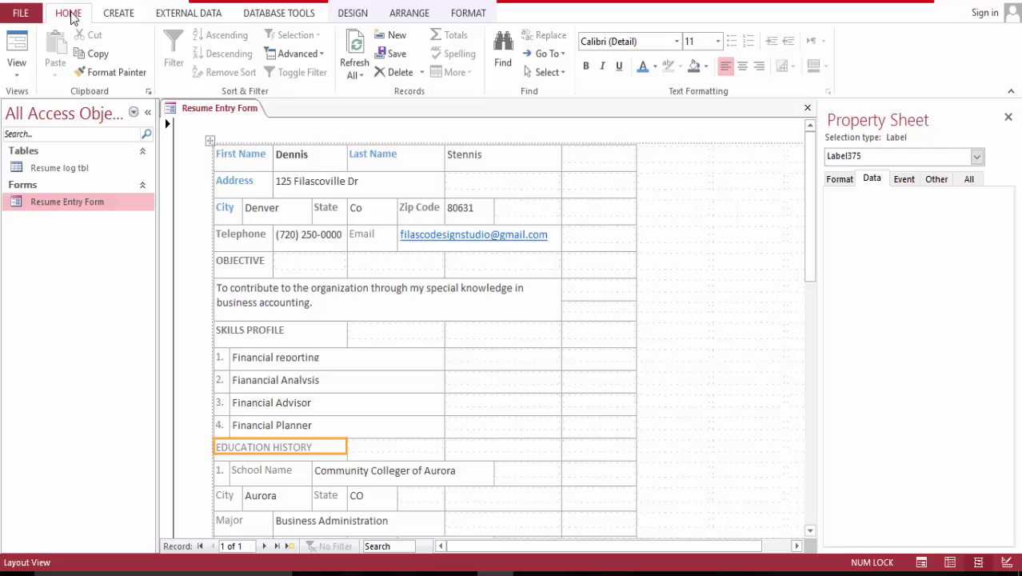
{"action": "left_click", "coordinate": [588, 69]}
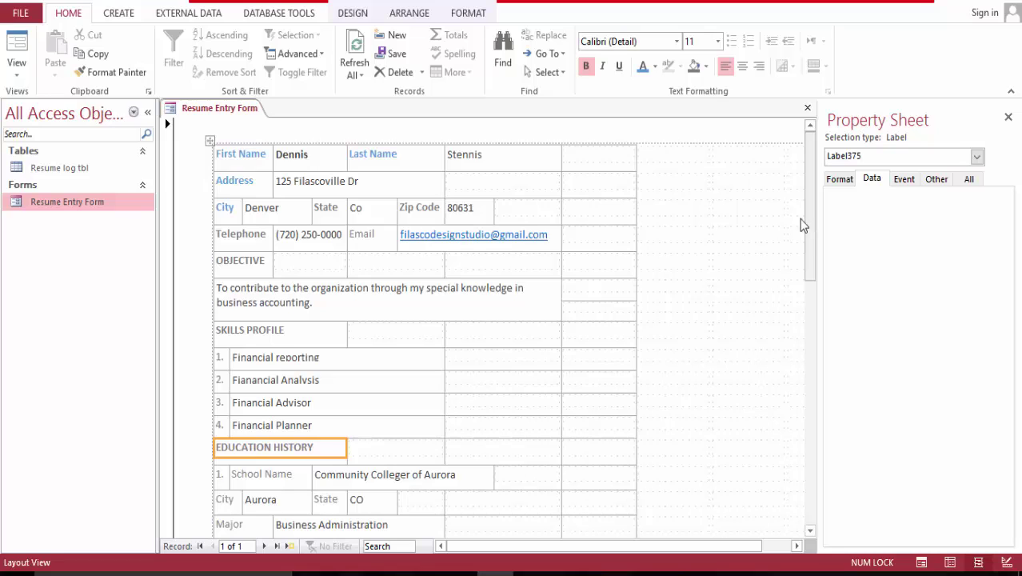
Step: Save and close the Resume Entry Form
{"action": "right_click", "coordinate": [249, 111]}
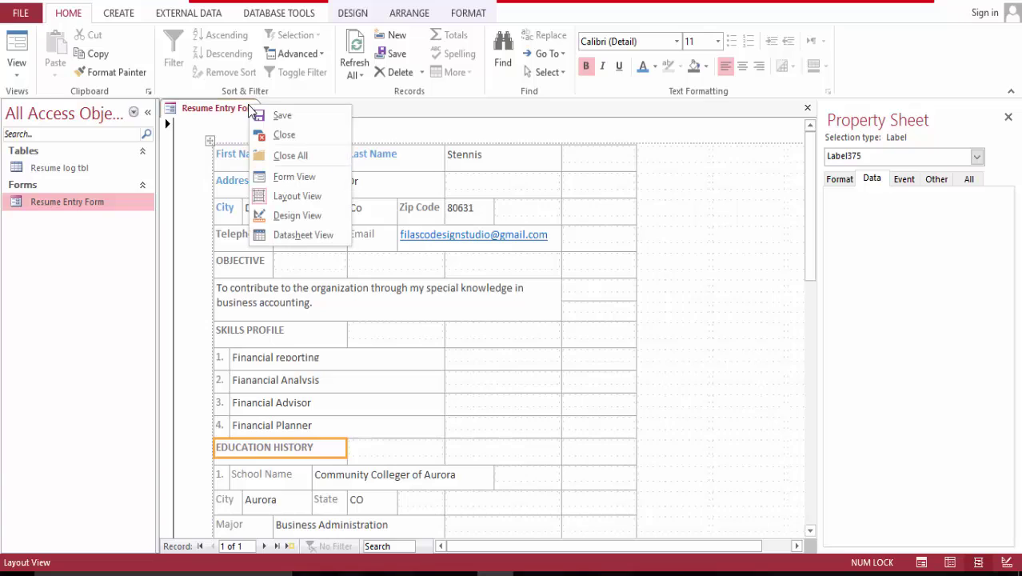
{"action": "left_click", "coordinate": [286, 120]}
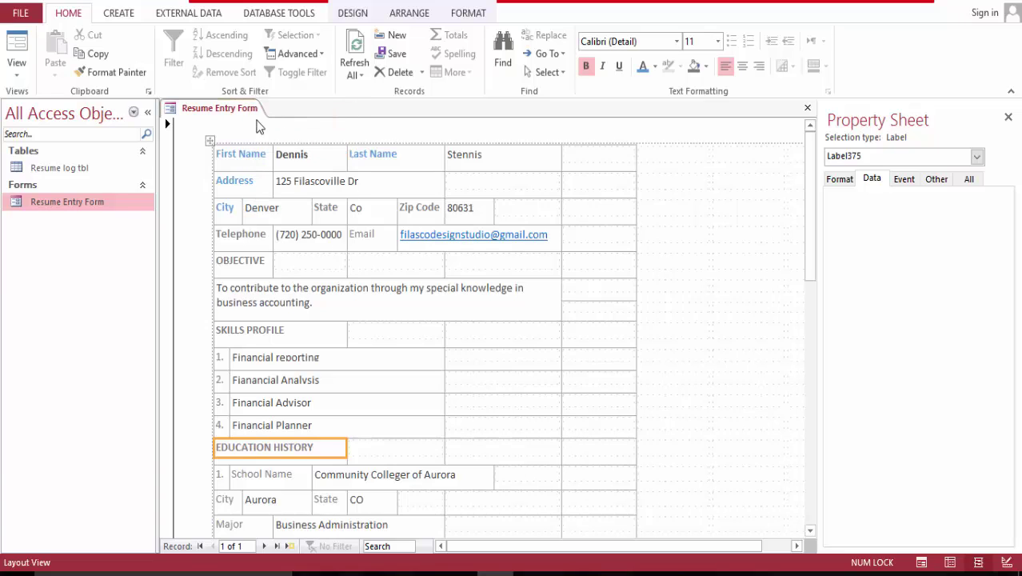
{"action": "right_click", "coordinate": [251, 112]}
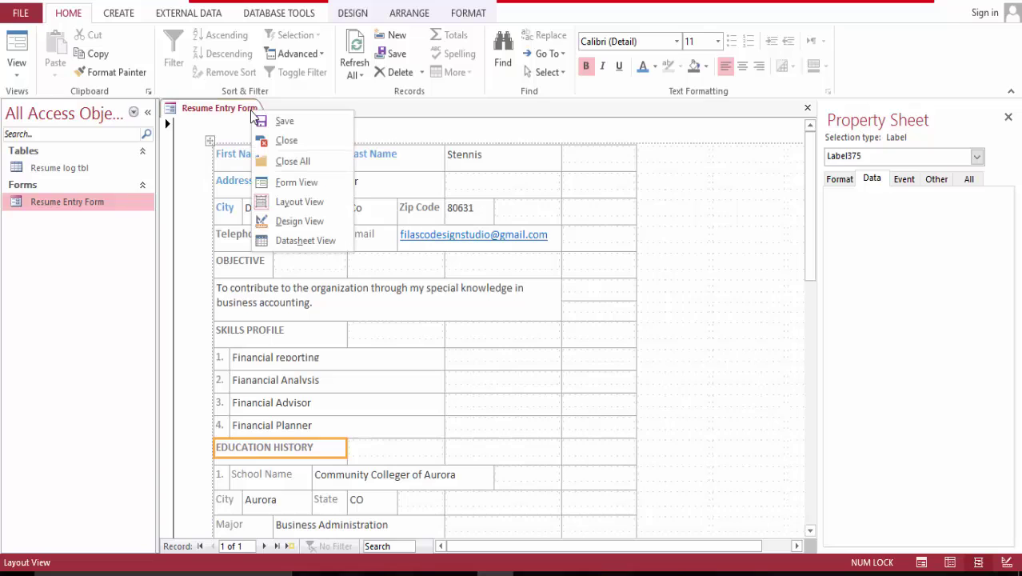
{"action": "left_click", "coordinate": [286, 140]}
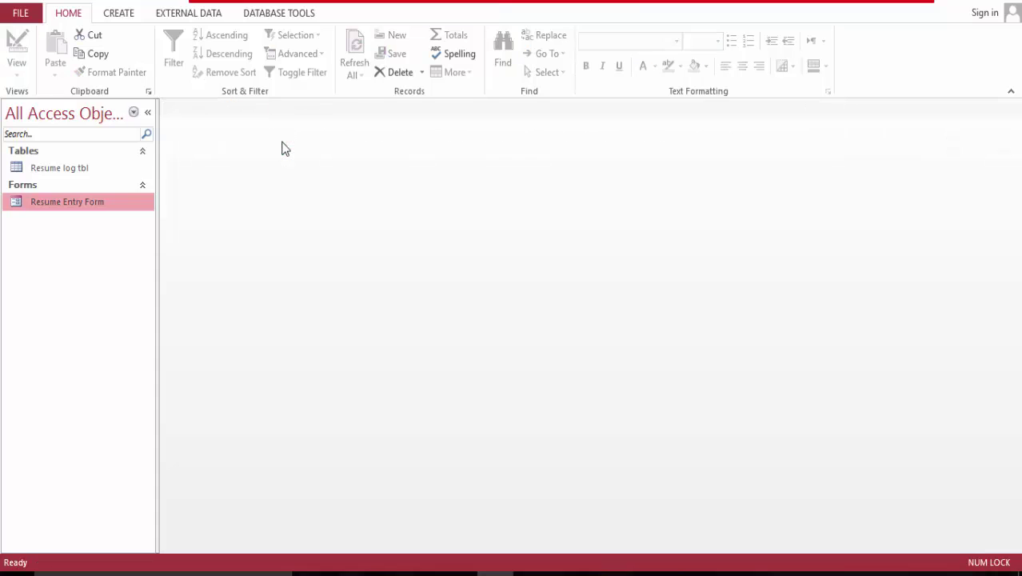
Step: Create a blank report in Design View and list the available fields of Resume log tbl
{"action": "left_click", "coordinate": [129, 12]}
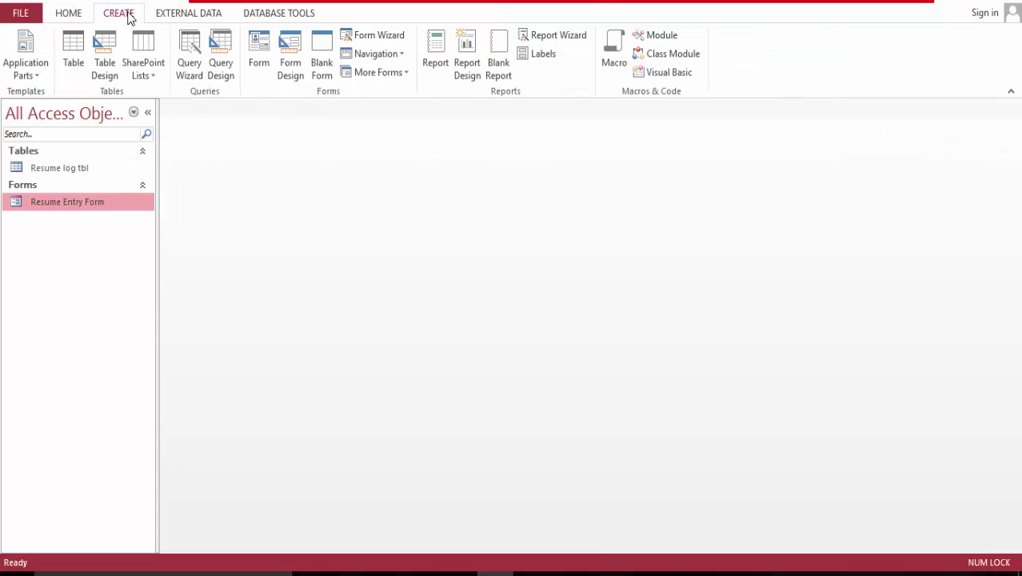
{"action": "left_click", "coordinate": [472, 55]}
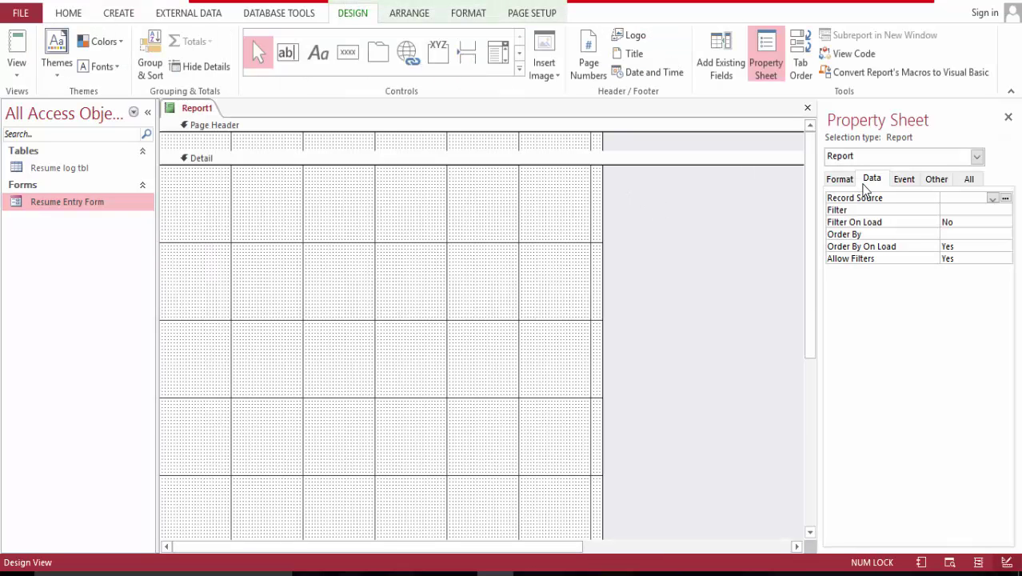
{"action": "left_click", "coordinate": [721, 55]}
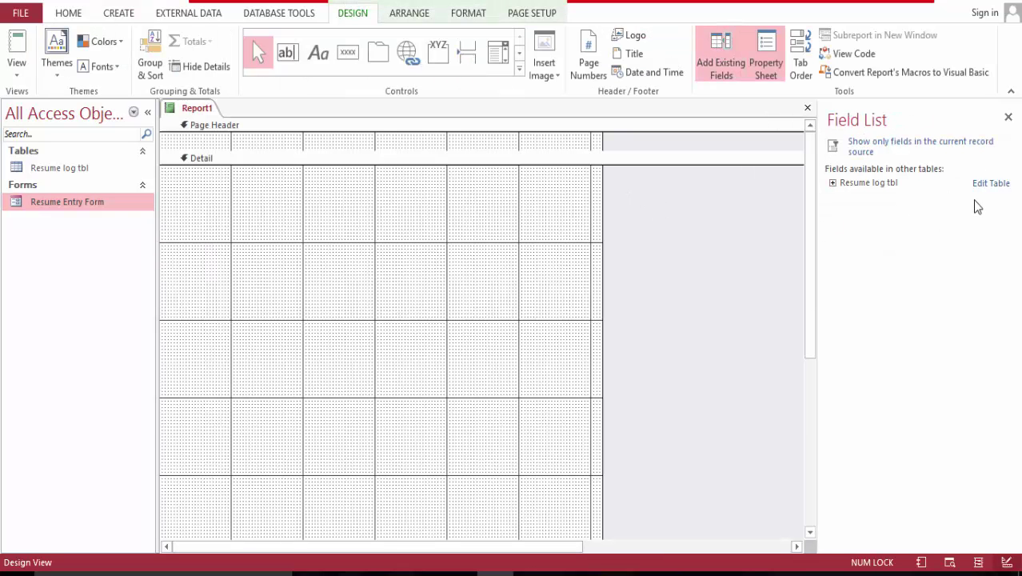
{"action": "left_click", "coordinate": [832, 183]}
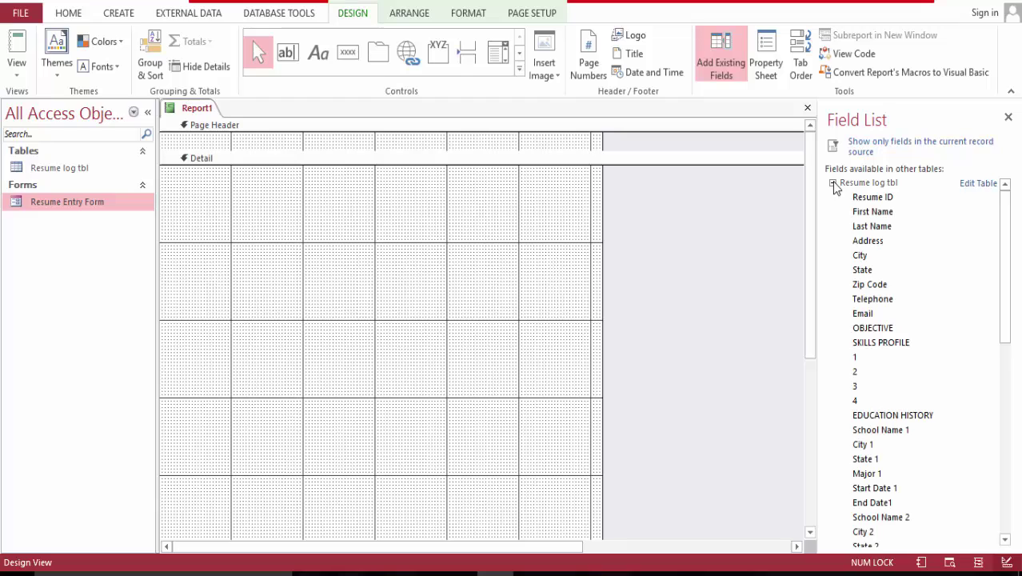
Step: Add the First Name field to the Detail section and arrange it with its label in a stacked layout
{"action": "left_click", "coordinate": [884, 213]}
{"action": "left_click_drag", "start_coordinate": [885, 223], "coordinate": [322, 214]}
{"action": "left_click_drag", "start_coordinate": [200, 194], "coordinate": [459, 286]}
{"action": "left_click", "coordinate": [402, 16]}
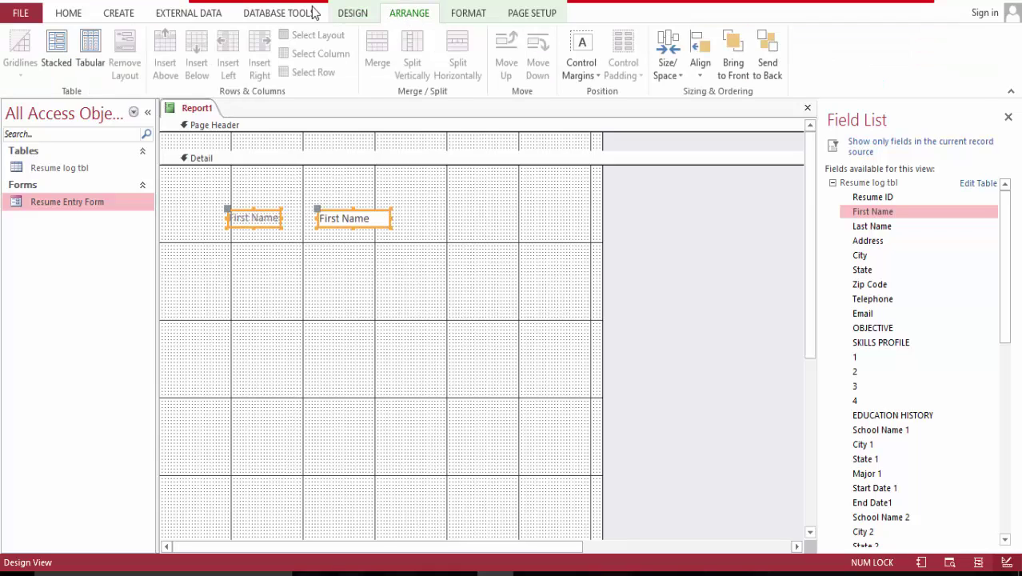
{"action": "left_click", "coordinate": [56, 56]}
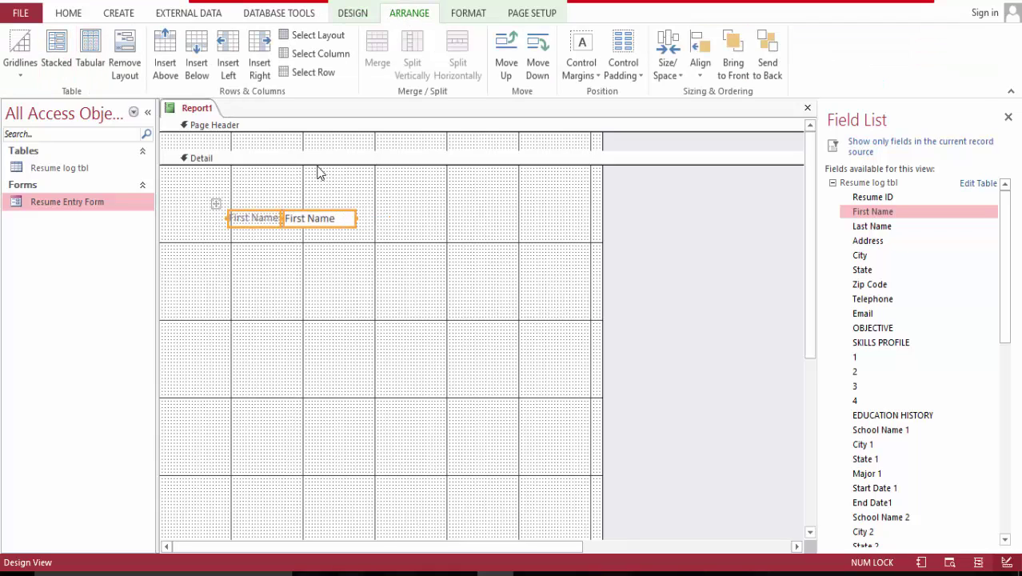
Step: Insert blank columns to the right of First Name and move the whole layout to the Detail section's upper-left corner
{"action": "left_click", "coordinate": [268, 54]}
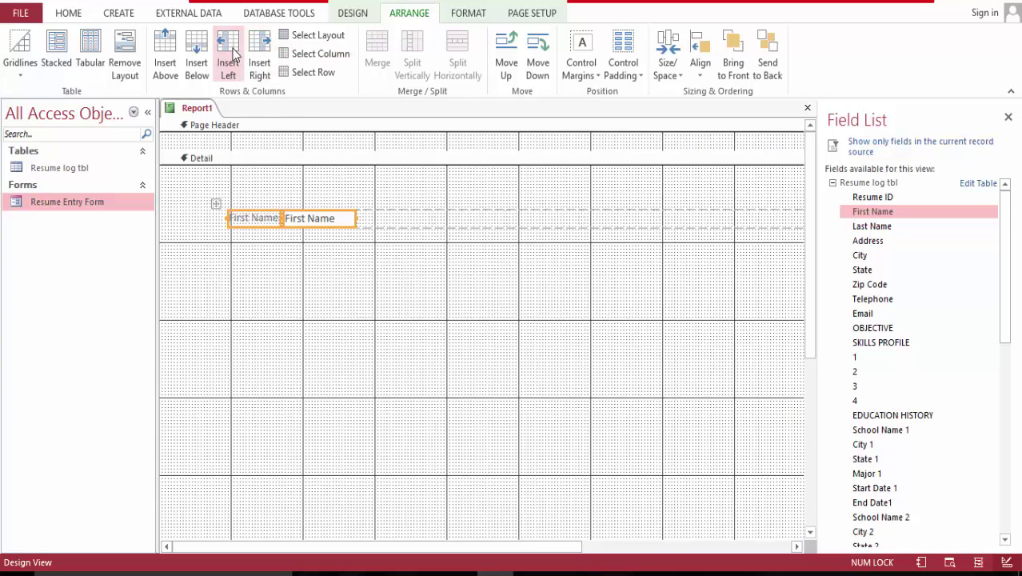
{"action": "left_click_drag", "start_coordinate": [216, 204], "coordinate": [172, 177]}
{"action": "left_click", "coordinate": [276, 181]}
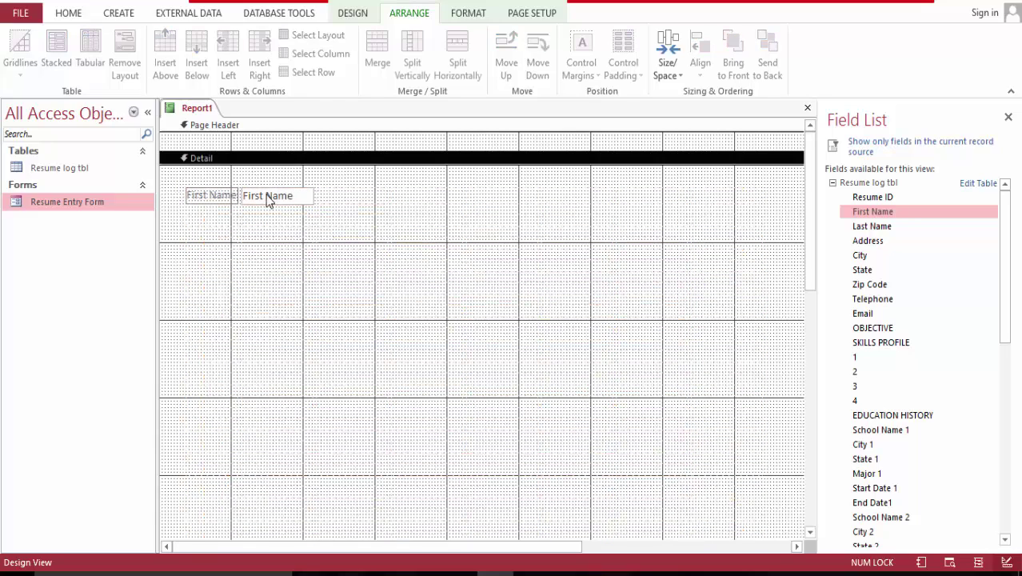
Step: Move the First Name label and field to the middle columns of the layout's top row
{"action": "left_click", "coordinate": [266, 199]}
{"action": "mouse_move", "coordinate": [461, 184]}
{"action": "left_mouse_down"}
{"action": "mouse_move", "coordinate": [548, 194]}
{"action": "mouse_move", "coordinate": [448, 197]}
{"action": "left_mouse_up"}
{"action": "left_click", "coordinate": [436, 175]}
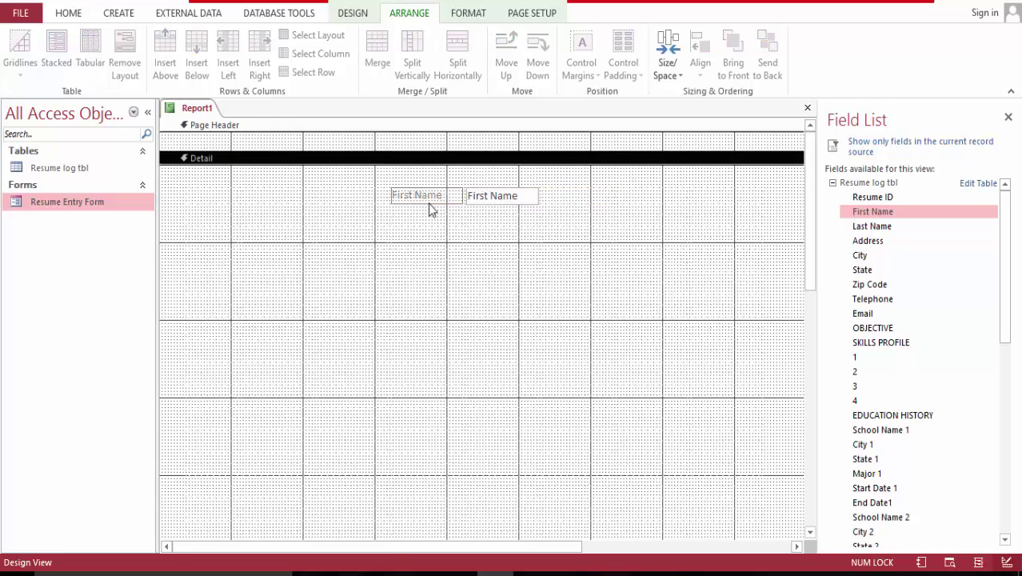
Step: Delete the First Name label and move the First Name field into its place
{"action": "left_click", "coordinate": [436, 203]}
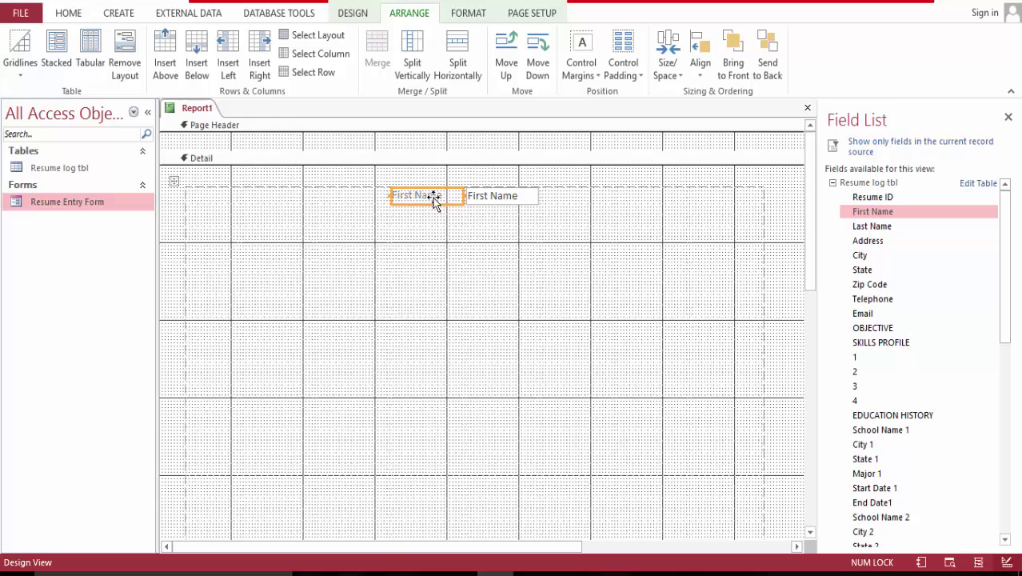
{"action": "key", "text": "Delete"}
{"action": "left_click", "coordinate": [417, 199]}
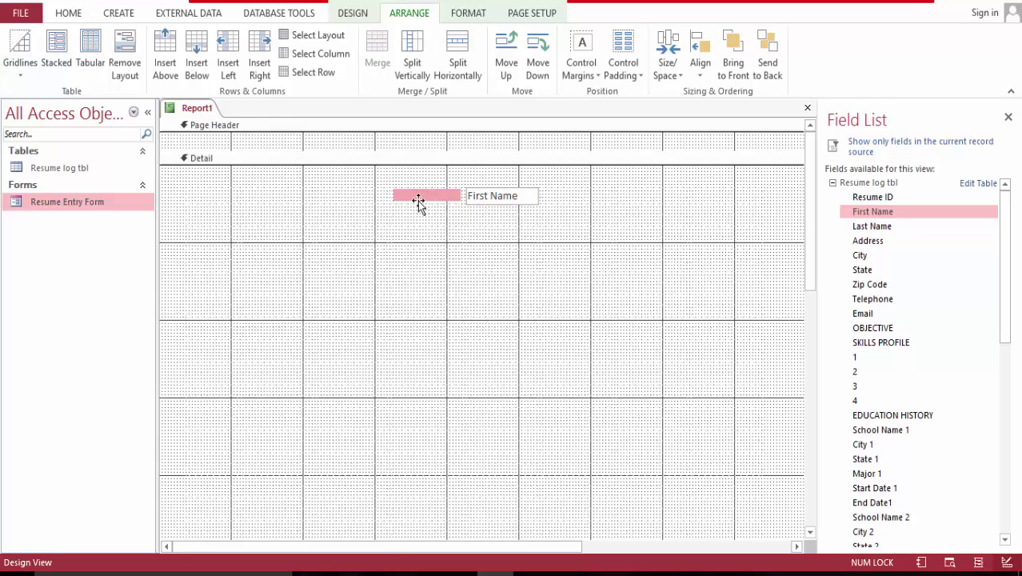
{"action": "left_click_drag", "start_coordinate": [418, 200], "coordinate": [417, 202]}
Step: Add the Last Name field without its label in the cell directly beside First Name
{"action": "left_click_drag", "start_coordinate": [873, 227], "coordinate": [532, 180]}
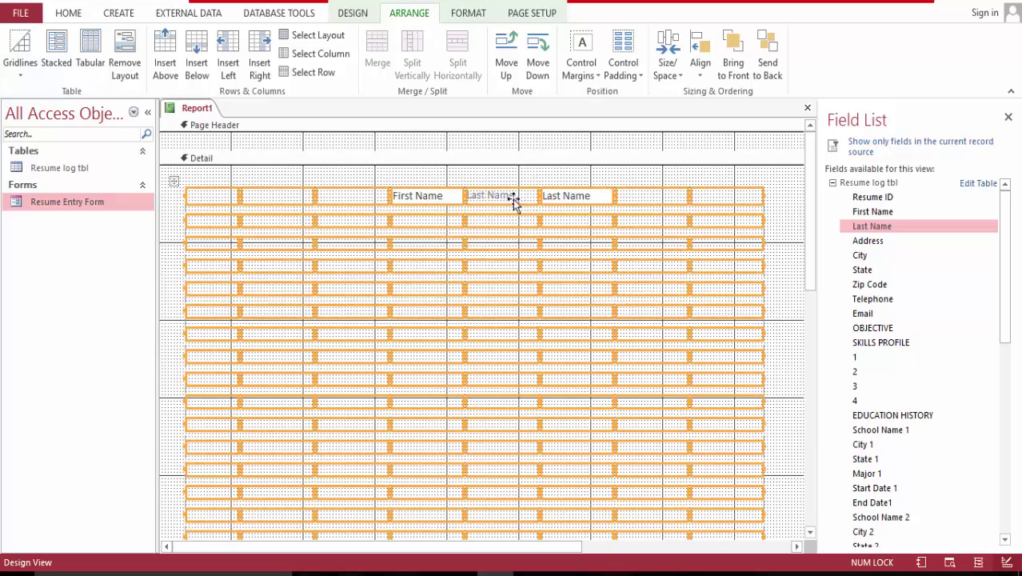
{"action": "left_click", "coordinate": [503, 182]}
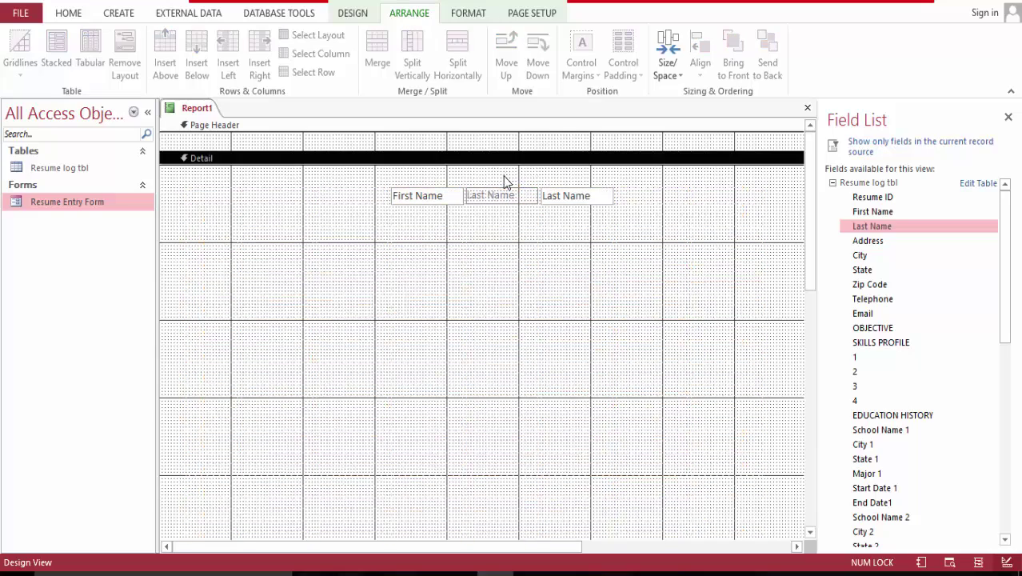
{"action": "left_click", "coordinate": [496, 200]}
{"action": "key", "text": "Delete"}
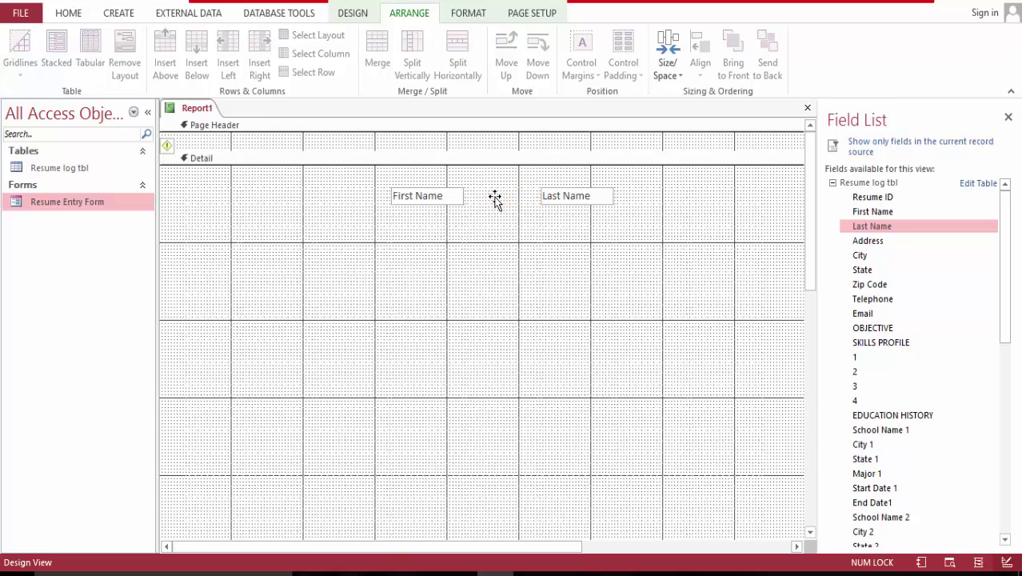
{"action": "left_click_drag", "start_coordinate": [550, 202], "coordinate": [508, 204]}
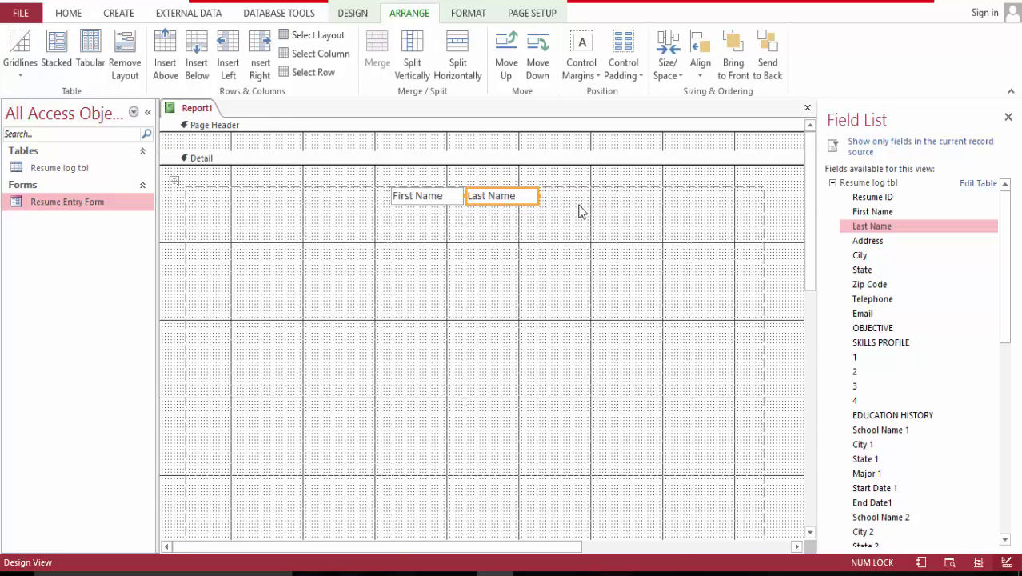
Step: Add Address, City, State, Zip Code, Telephone and Email below the name row, with City, State and Zip Code sharing one row
{"action": "left_click_drag", "start_coordinate": [866, 240], "coordinate": [425, 230]}
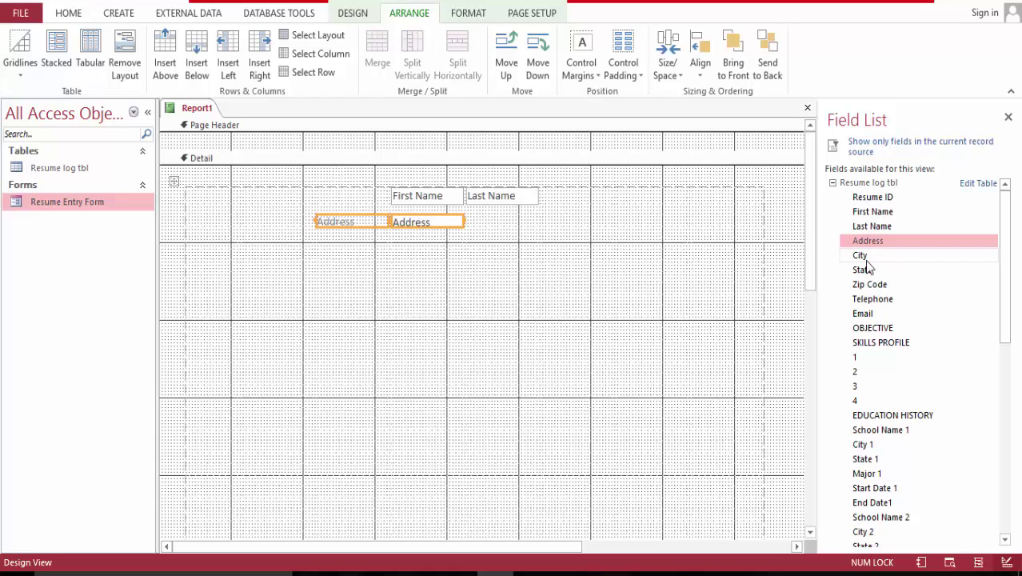
{"action": "left_click_drag", "start_coordinate": [864, 258], "coordinate": [428, 243]}
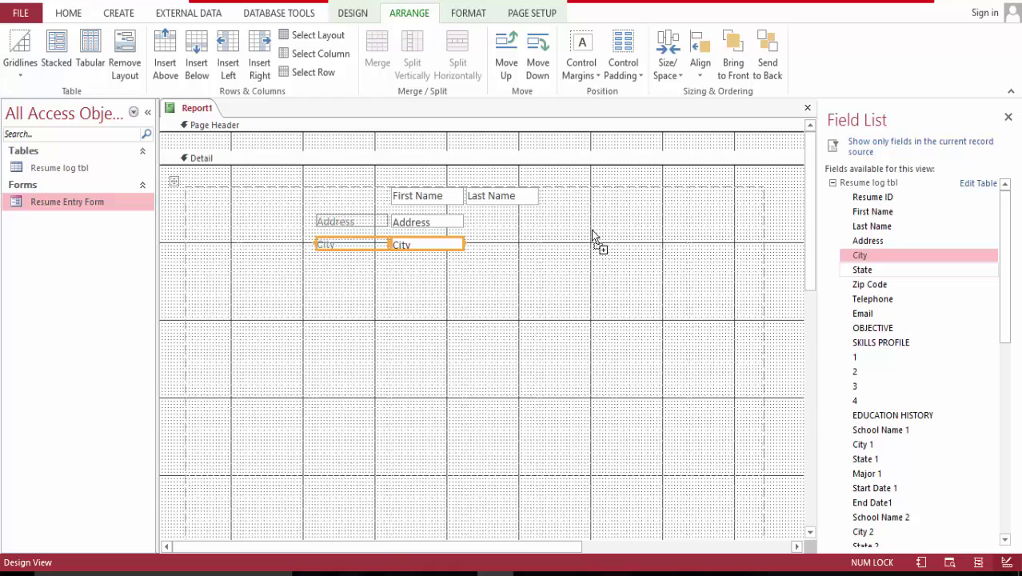
{"action": "left_click_drag", "start_coordinate": [593, 238], "coordinate": [520, 269]}
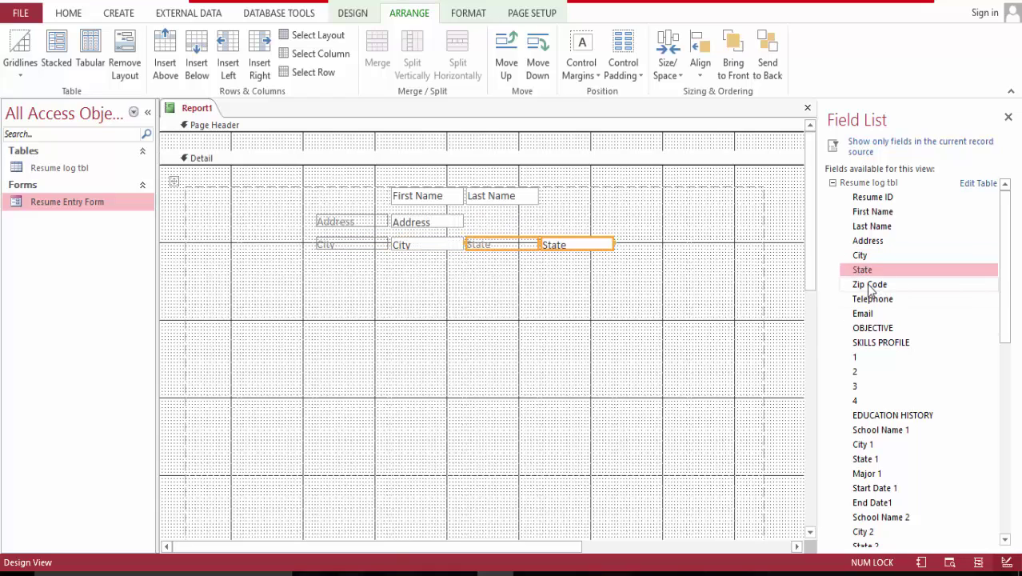
{"action": "left_click_drag", "start_coordinate": [870, 288], "coordinate": [666, 269]}
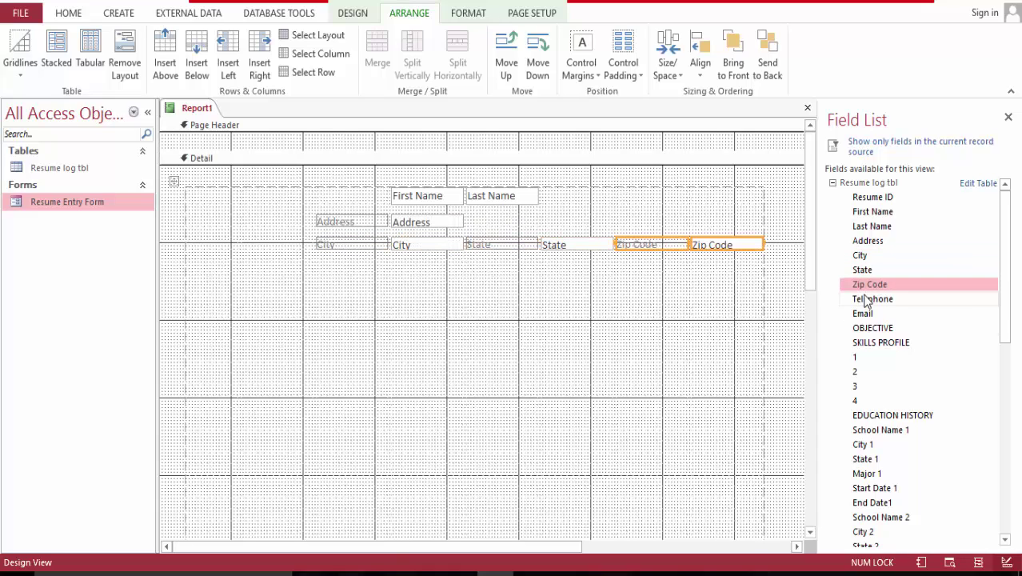
{"action": "left_click_drag", "start_coordinate": [864, 299], "coordinate": [337, 276]}
{"action": "left_click_drag", "start_coordinate": [871, 314], "coordinate": [410, 297]}
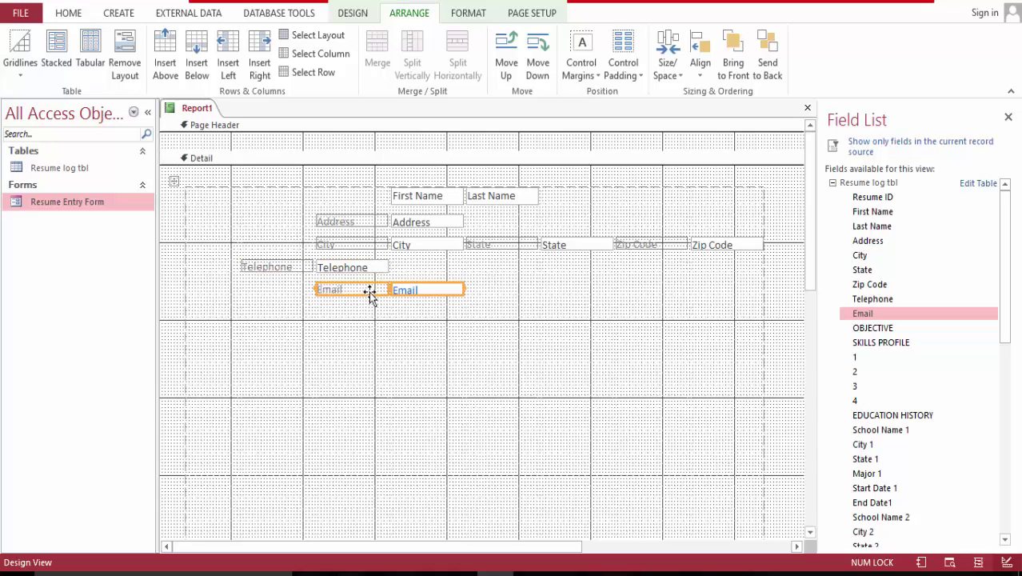
Step: Delete the Email, Telephone and City labels, keeping their fields
{"action": "mouse_move", "coordinate": [363, 292]}
{"action": "left_mouse_down"}
{"action": "mouse_move", "coordinate": [358, 306]}
{"action": "mouse_move", "coordinate": [358, 289]}
{"action": "left_mouse_up"}
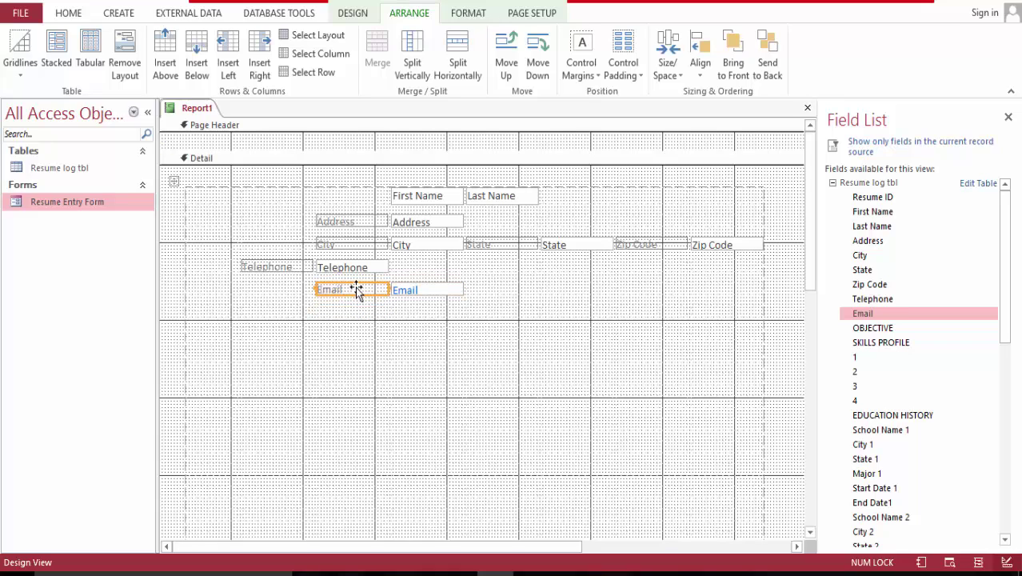
{"action": "key", "text": "Delete"}
{"action": "left_click", "coordinate": [269, 269]}
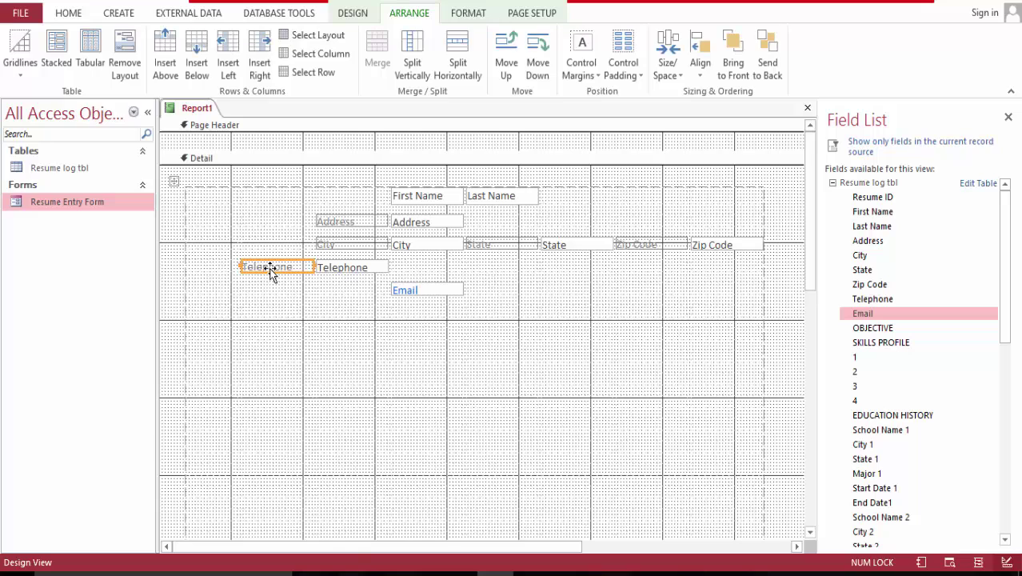
{"action": "key", "text": "Delete"}
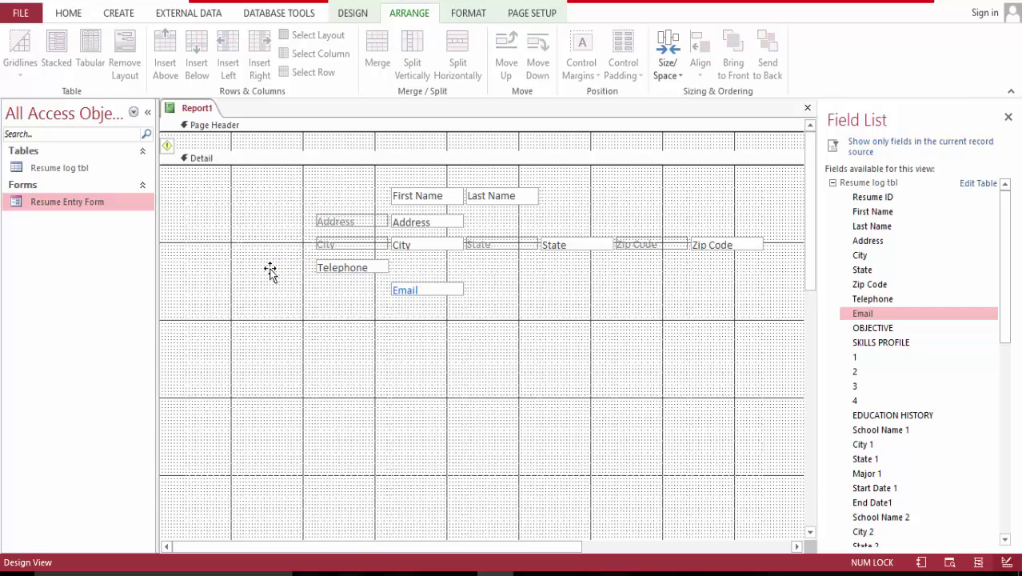
{"action": "left_click", "coordinate": [338, 247]}
{"action": "key", "text": "Delete"}
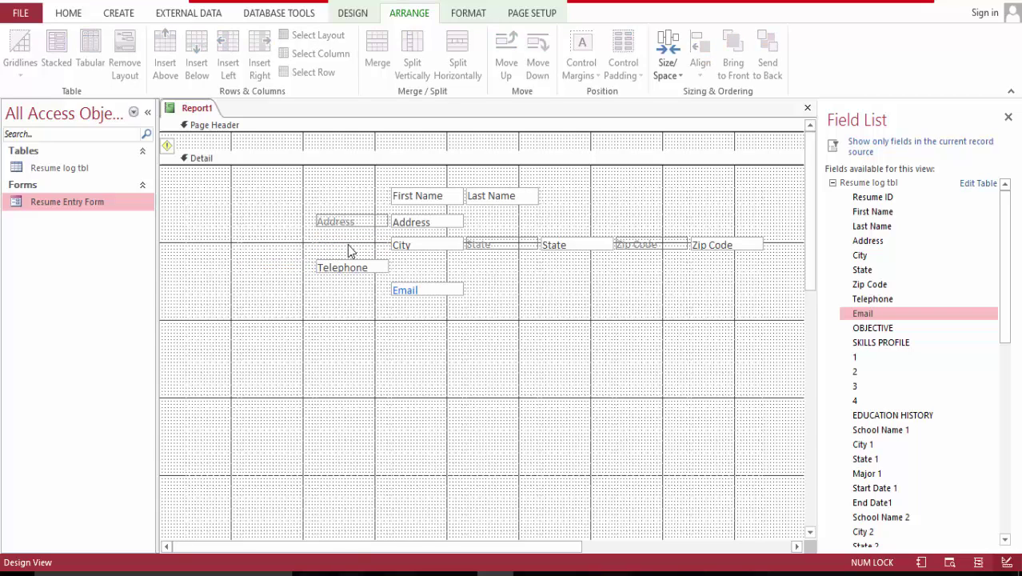
Step: Delete the State label and move the State field into the cell beside City
{"action": "left_click", "coordinate": [495, 246]}
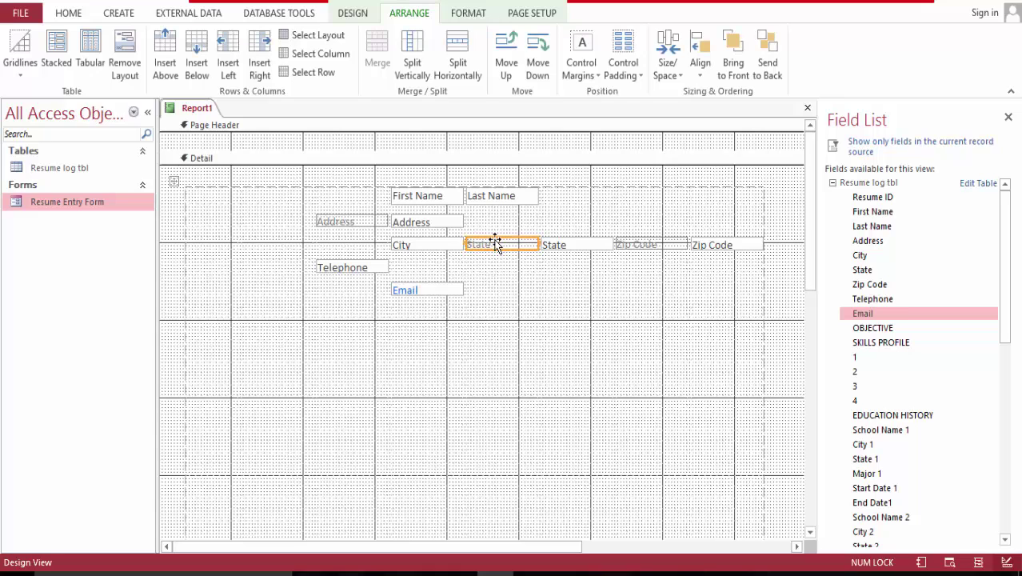
{"action": "key", "text": "Delete"}
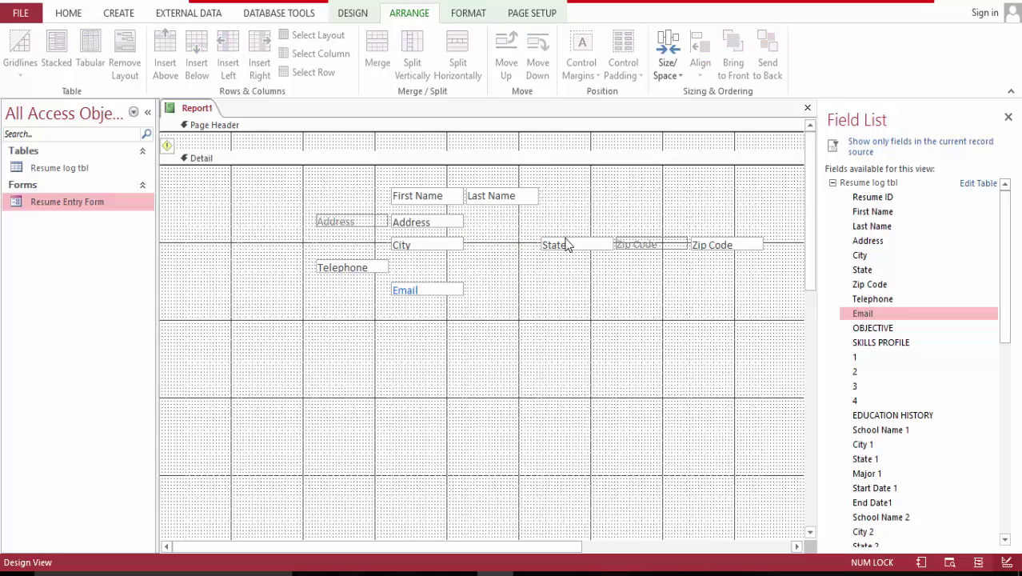
{"action": "left_click_drag", "start_coordinate": [566, 244], "coordinate": [504, 246]}
Step: Delete the Zip Code and Address labels, and move the Zip Code field into the cell beside State
{"action": "left_click", "coordinate": [647, 244]}
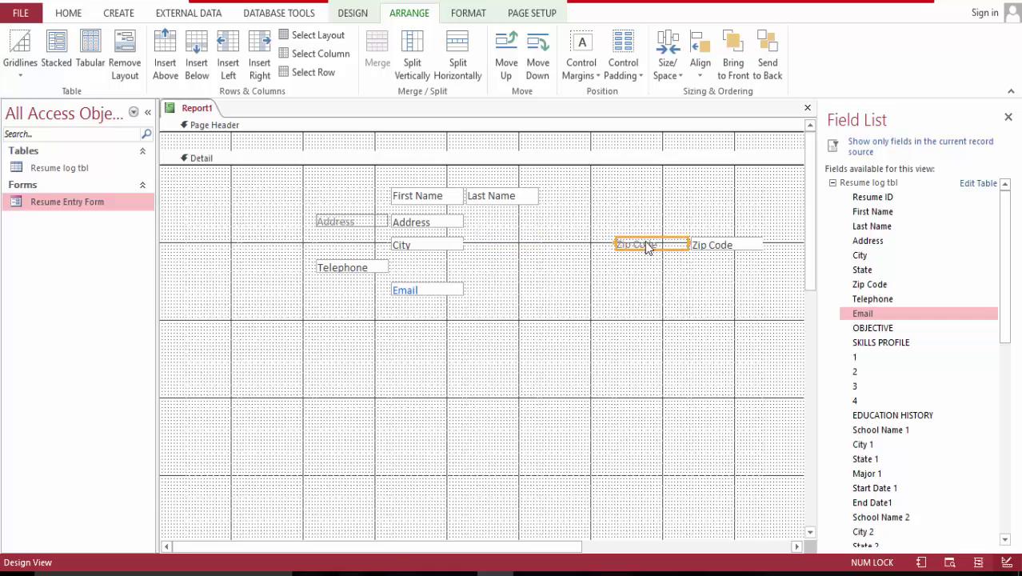
{"action": "left_click_drag", "start_coordinate": [648, 244], "coordinate": [578, 264]}
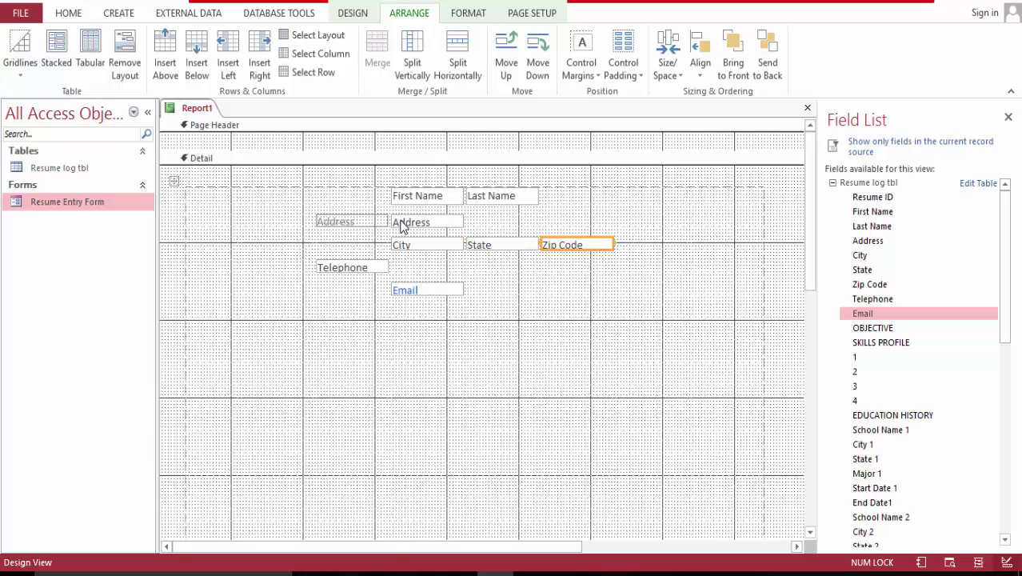
{"action": "left_click", "coordinate": [357, 222]}
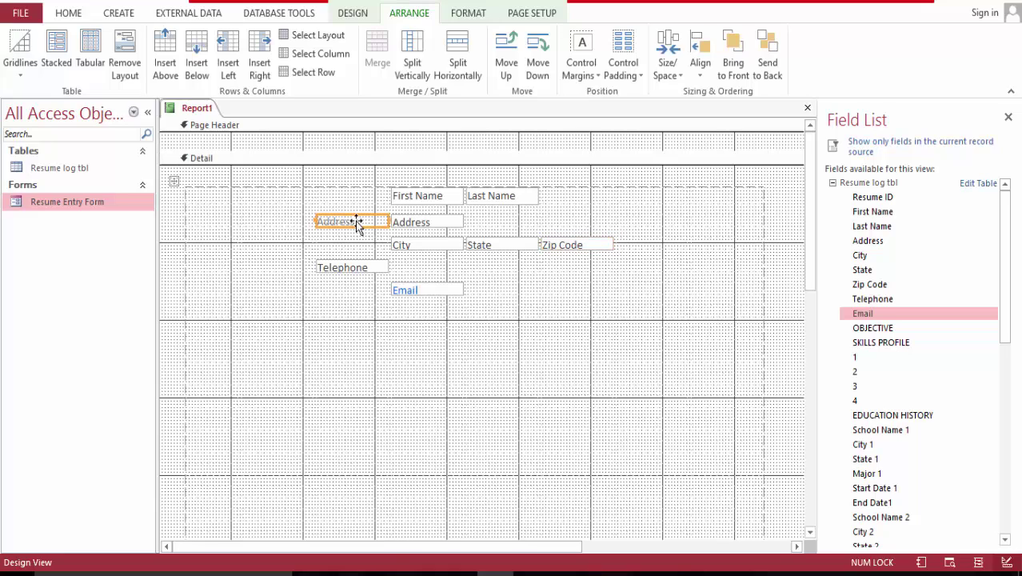
{"action": "key", "text": "Delete"}
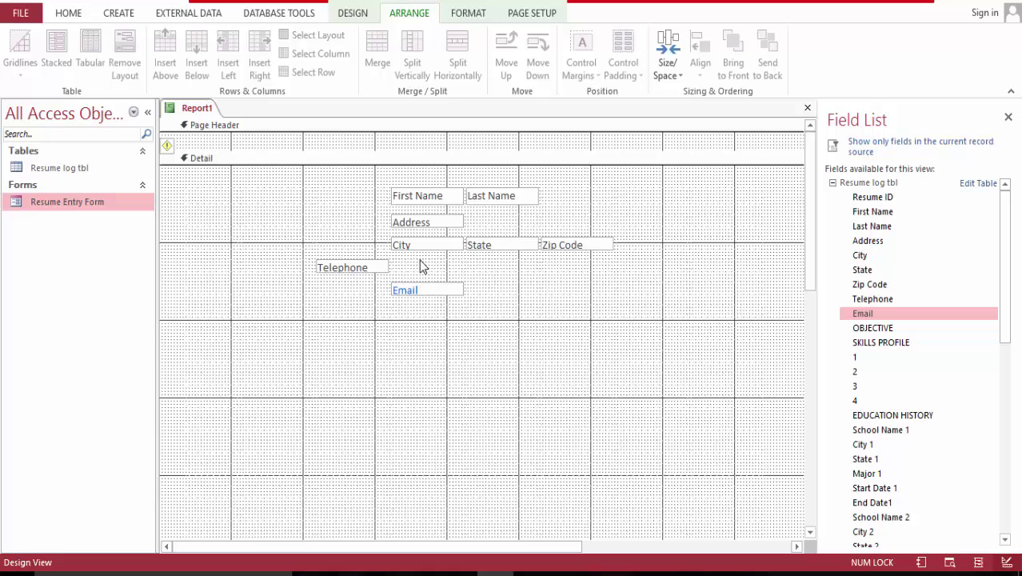
Step: Split the State cell horizontally with Zip Code in the freed half, and move Telephone into the column beneath City
{"action": "left_click", "coordinate": [440, 244]}
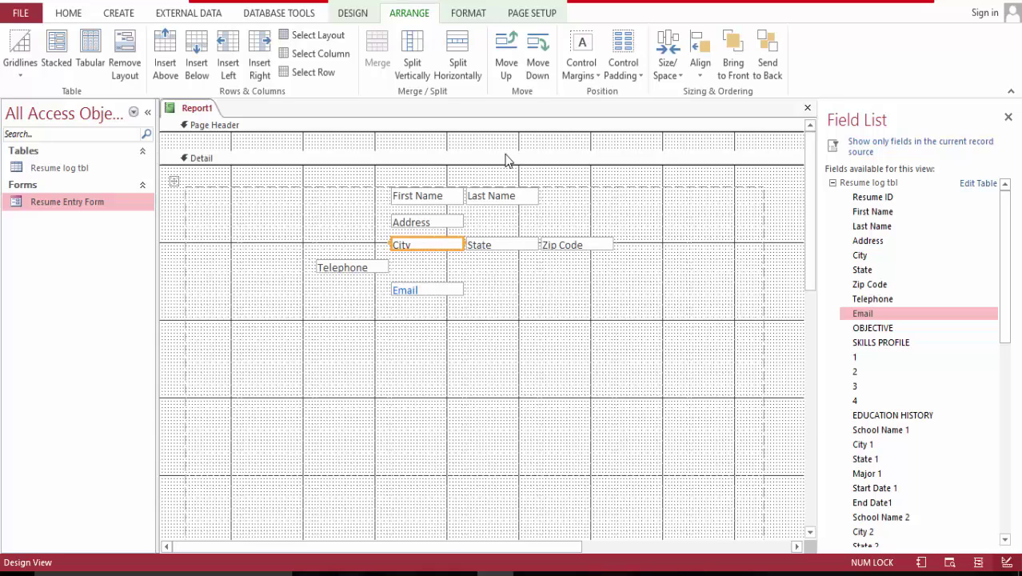
{"action": "left_click", "coordinate": [495, 246]}
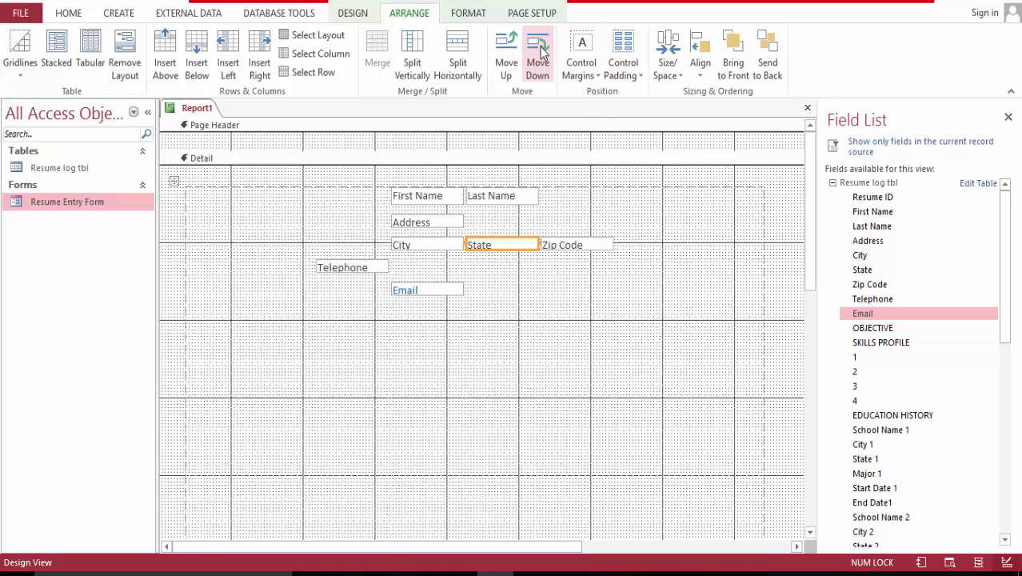
{"action": "left_click", "coordinate": [453, 68]}
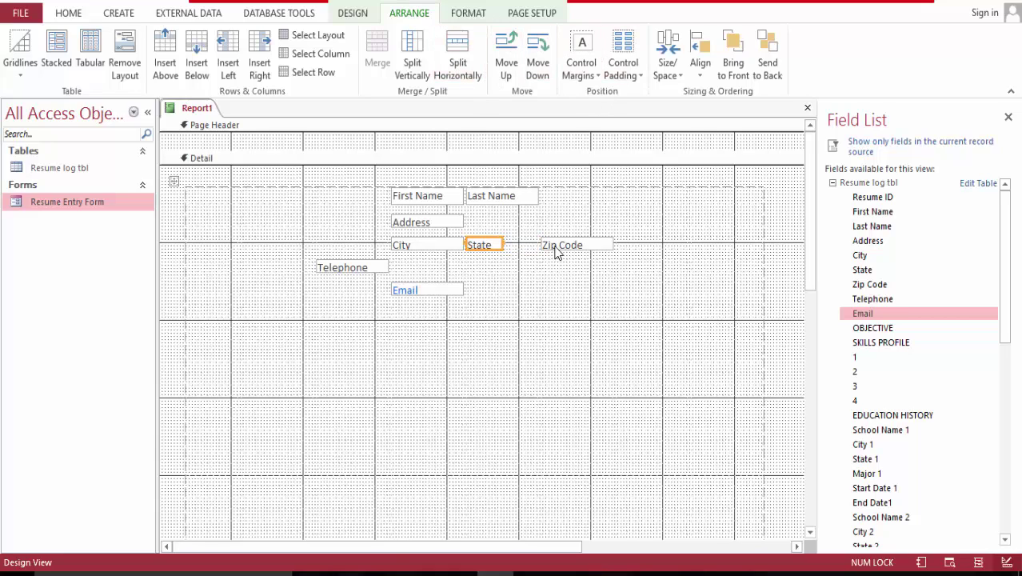
{"action": "left_click_drag", "start_coordinate": [557, 251], "coordinate": [524, 246]}
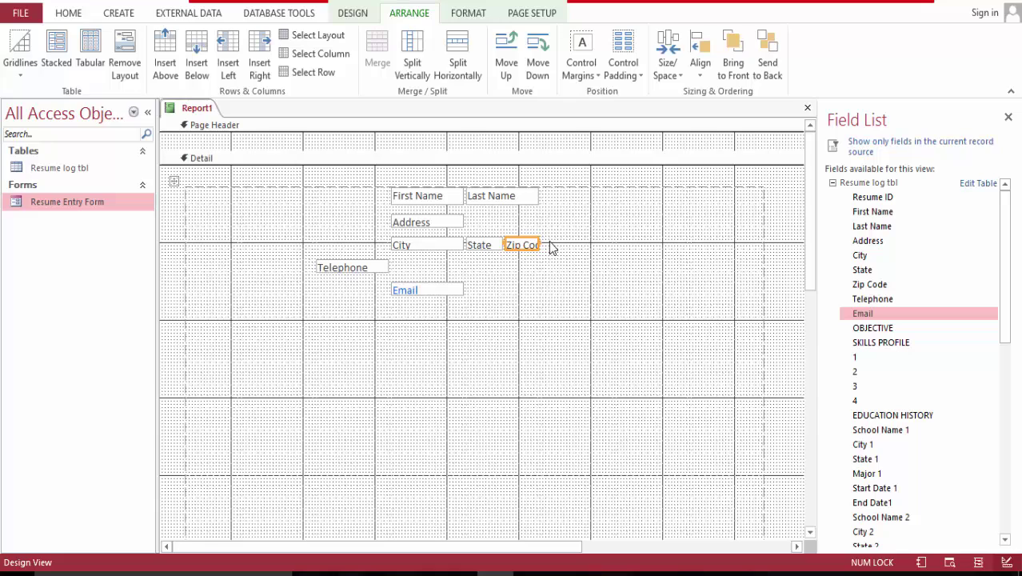
{"action": "left_click", "coordinate": [550, 246]}
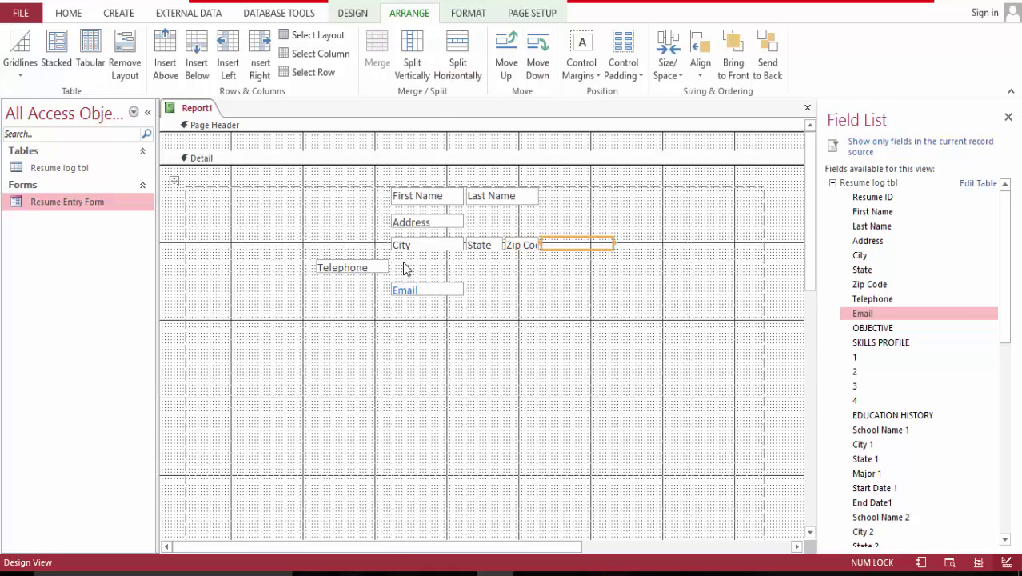
{"action": "left_click_drag", "start_coordinate": [368, 263], "coordinate": [423, 268]}
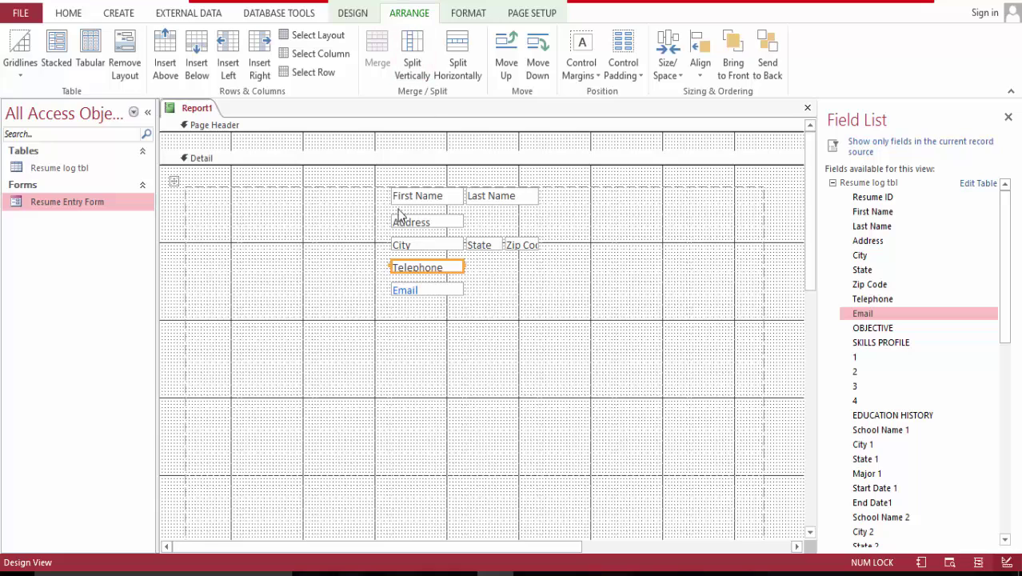
Step: Add a bottom gridline across the entire Email row and show the result in Report View
{"action": "left_click", "coordinate": [189, 290]}
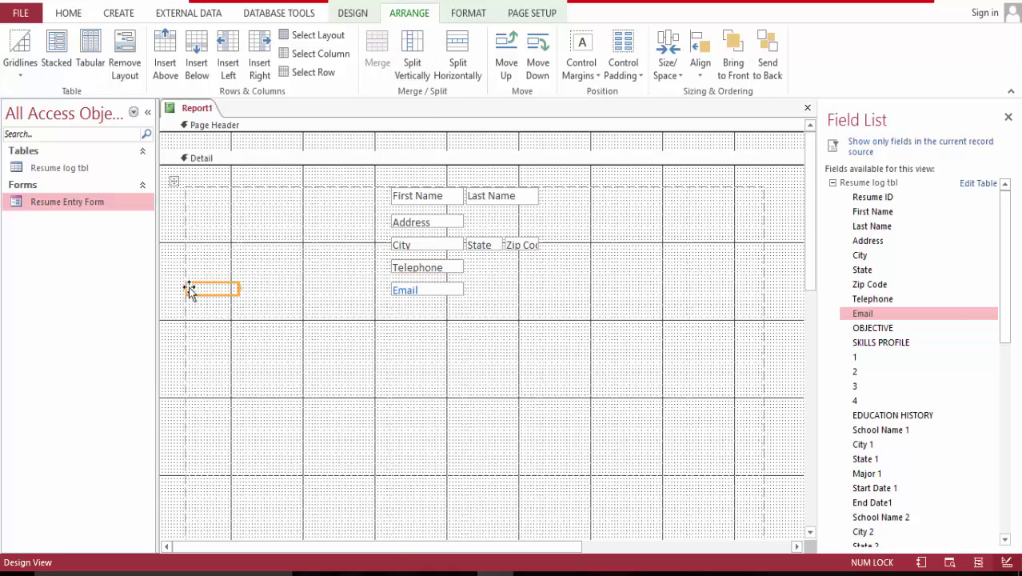
{"action": "left_click", "coordinate": [186, 285]}
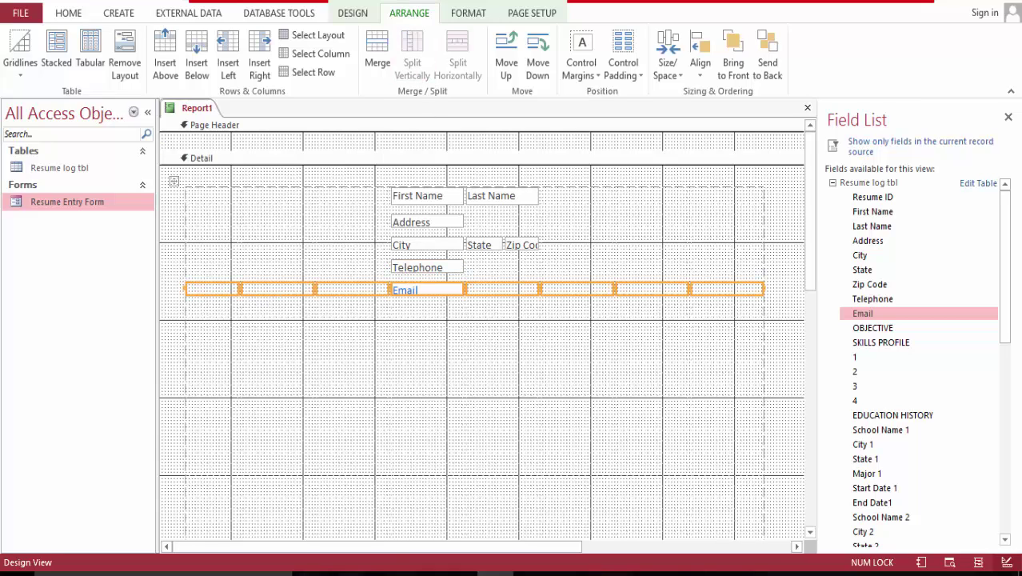
{"action": "left_click", "coordinate": [21, 68]}
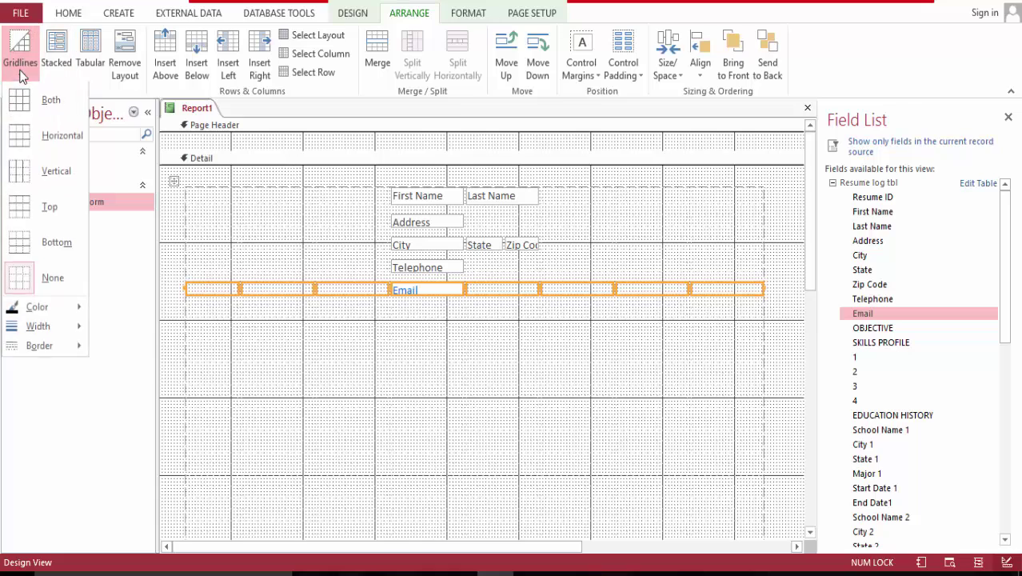
{"action": "left_click", "coordinate": [67, 245]}
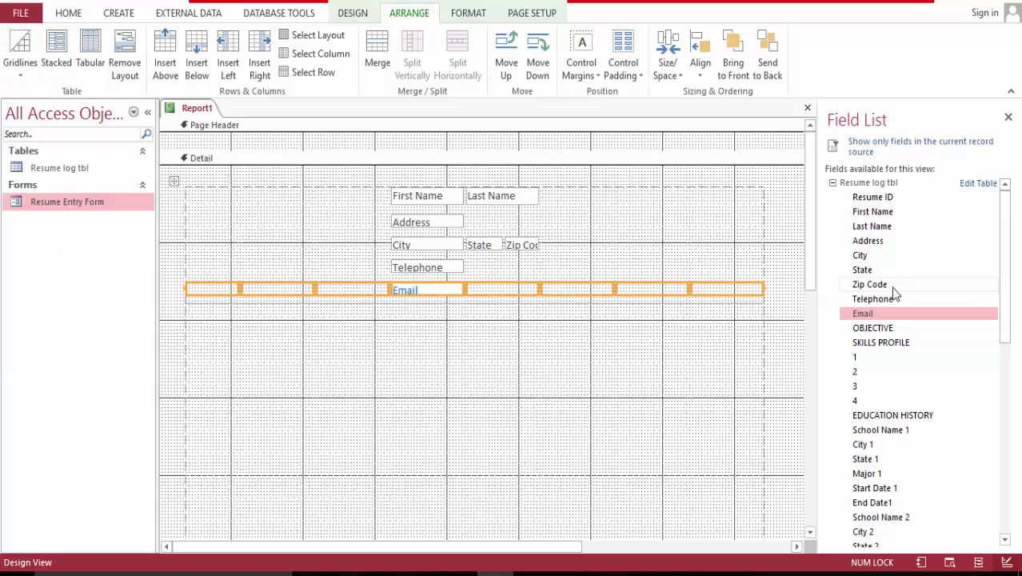
{"action": "left_click", "coordinate": [15, 57]}
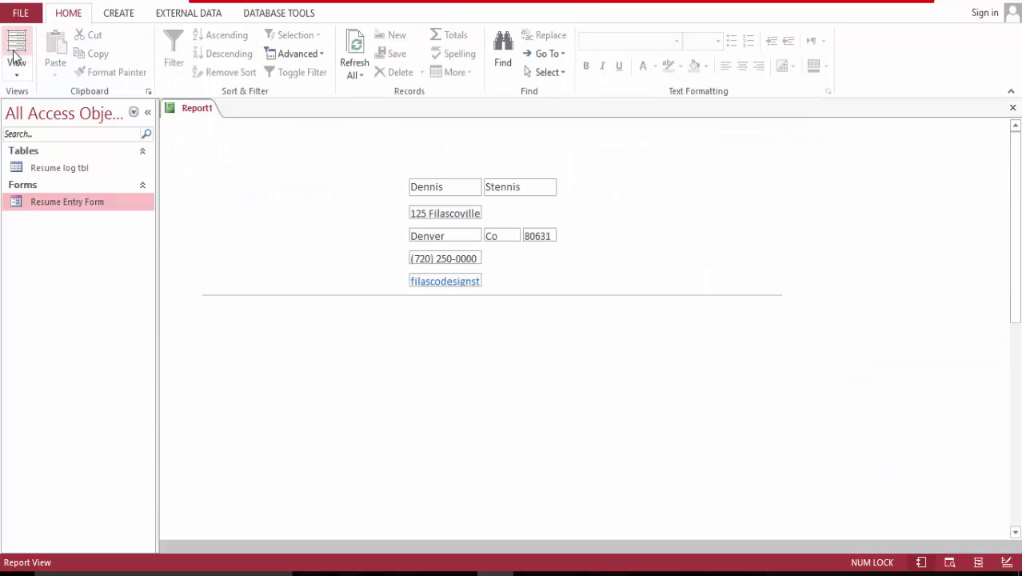
Step: In Layout View, add the OBJECTIVE field below the line with its label in the first column, and widen its text column
{"action": "left_click", "coordinate": [14, 56]}
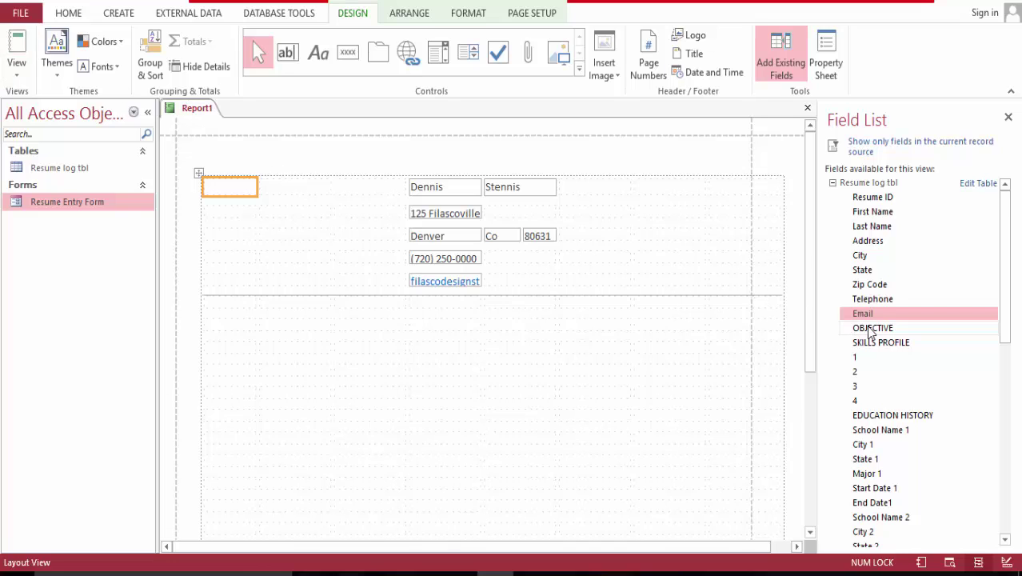
{"action": "left_click_drag", "start_coordinate": [870, 331], "coordinate": [502, 372]}
{"action": "left_click_drag", "start_coordinate": [278, 312], "coordinate": [236, 312]}
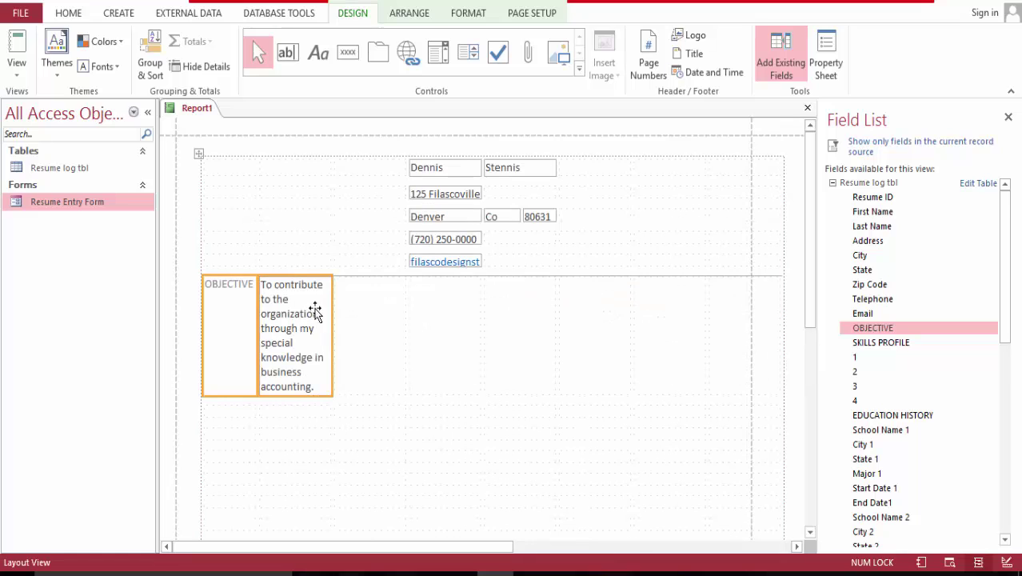
{"action": "left_click_drag", "start_coordinate": [332, 315], "coordinate": [379, 295]}
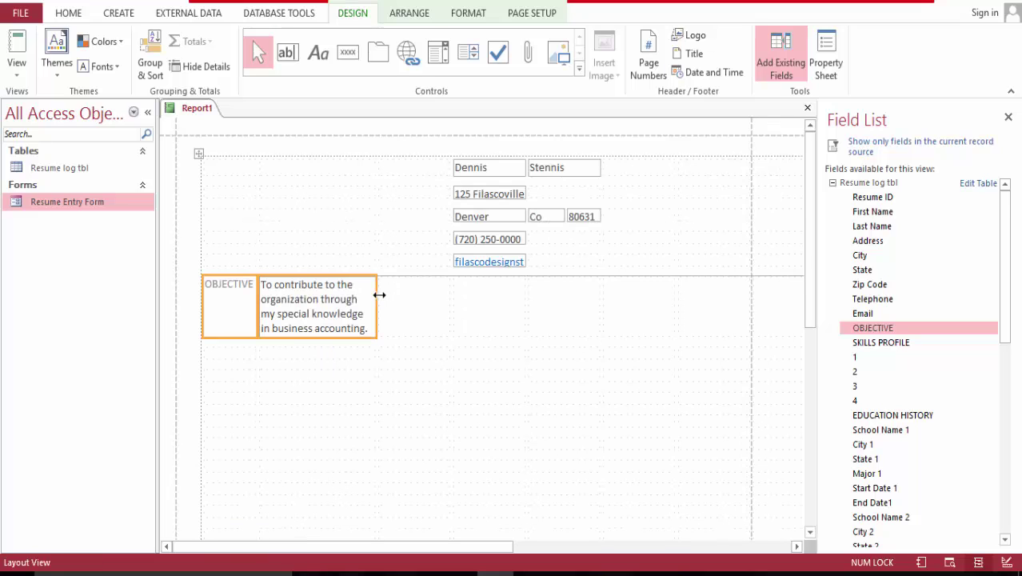
Step: Try placing the OBJECTIVE text beneath its label with a wider column, and undo these changes
{"action": "left_click", "coordinate": [314, 323]}
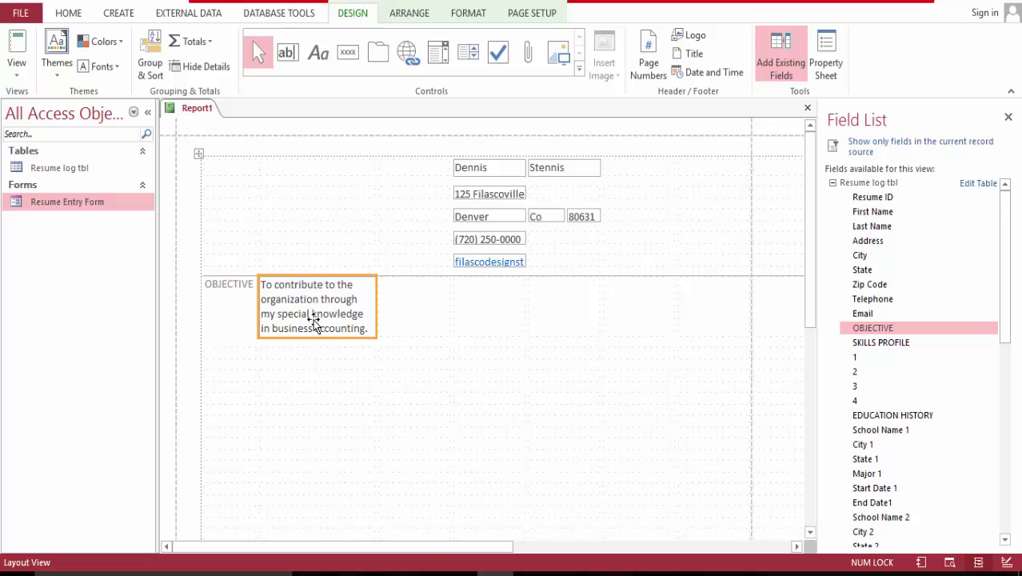
{"action": "left_click_drag", "start_coordinate": [315, 320], "coordinate": [276, 361]}
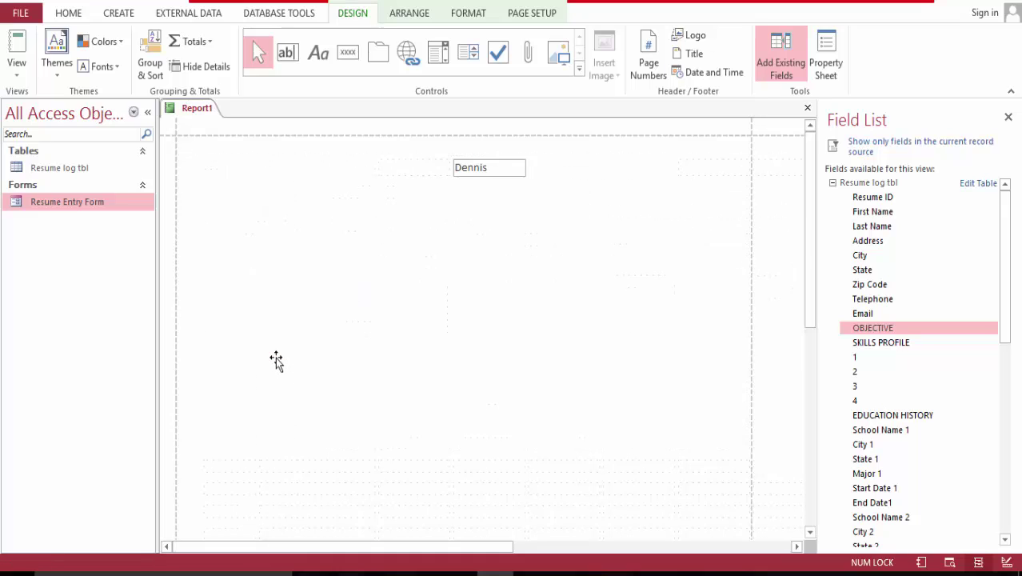
{"action": "left_click_drag", "start_coordinate": [315, 333], "coordinate": [244, 327]}
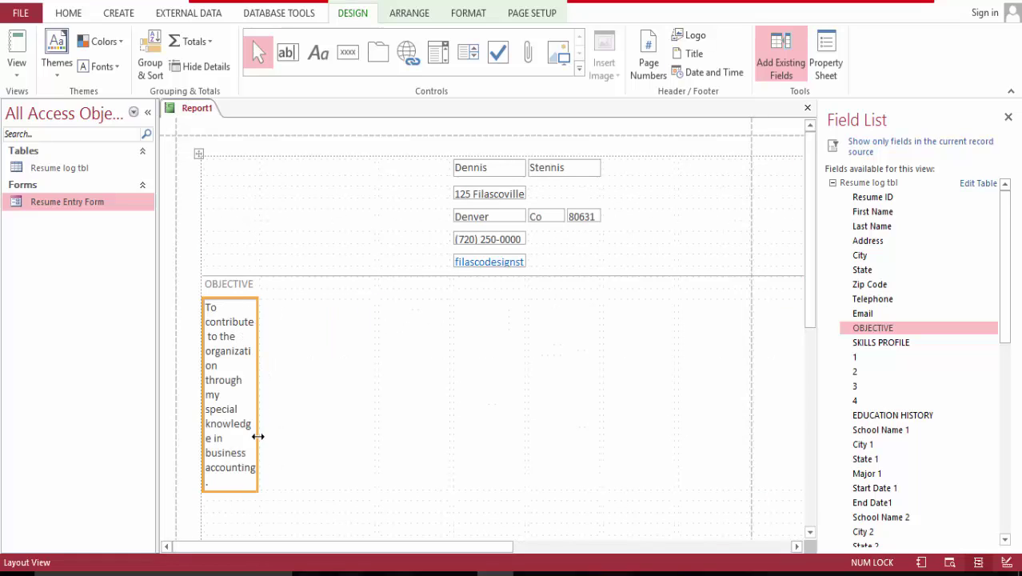
{"action": "left_click_drag", "start_coordinate": [256, 397], "coordinate": [274, 400]}
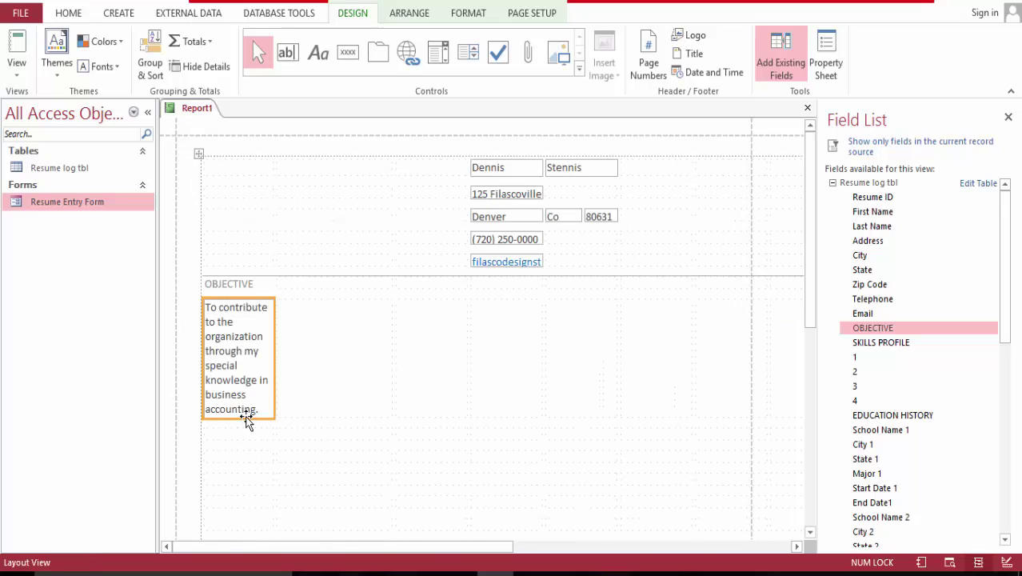
{"action": "key", "text": "ctrl+z"}
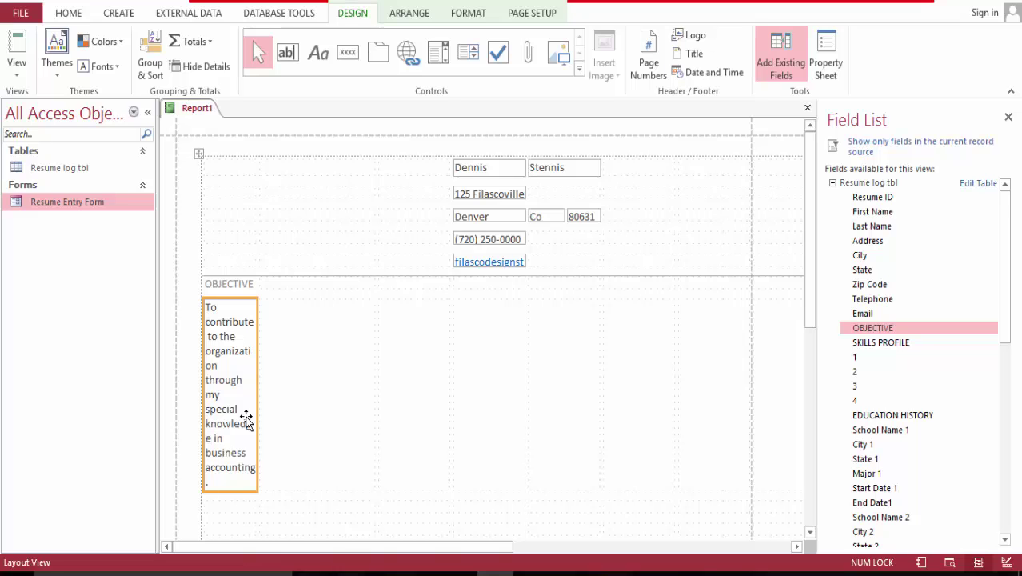
{"action": "key", "text": "ctrl+z"}
{"action": "key", "text": "ctrl+z"}
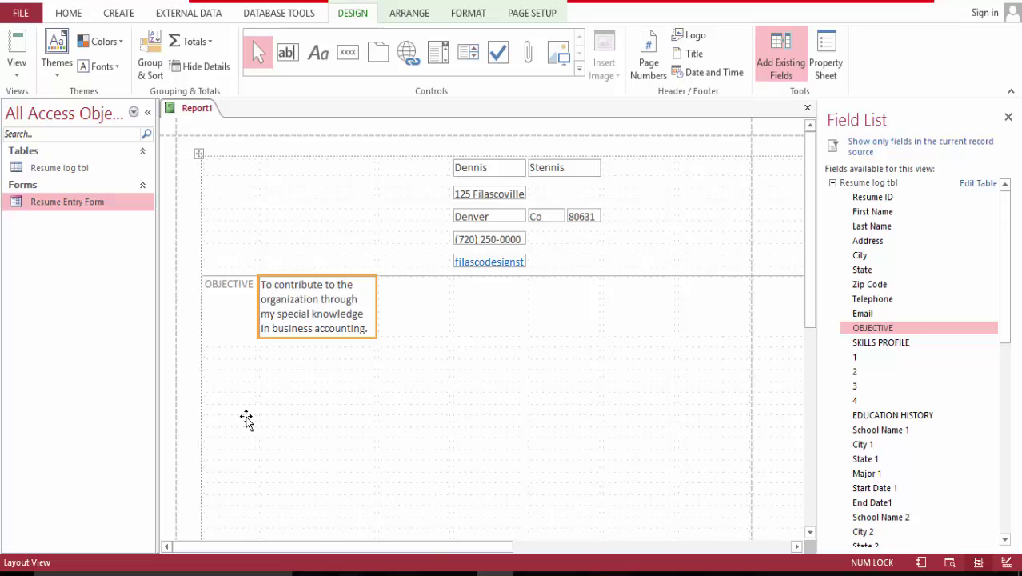
Step: Shift the name, address, City, State, Zip Code, Telephone and Email fields back so their block starts in the column beside the OBJECTIVE text
{"action": "left_click", "coordinate": [471, 169]}
{"action": "left_click_drag", "start_coordinate": [439, 176], "coordinate": [416, 200]}
{"action": "left_click_drag", "start_coordinate": [490, 222], "coordinate": [441, 221]}
{"action": "left_click_drag", "start_coordinate": [535, 212], "coordinate": [503, 220]}
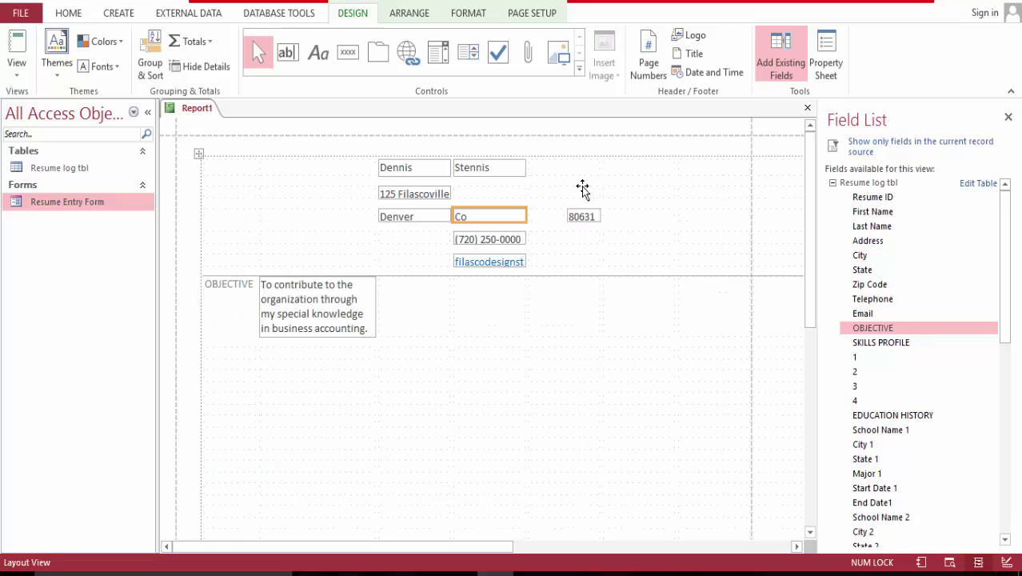
{"action": "left_click_drag", "start_coordinate": [581, 217], "coordinate": [554, 225]}
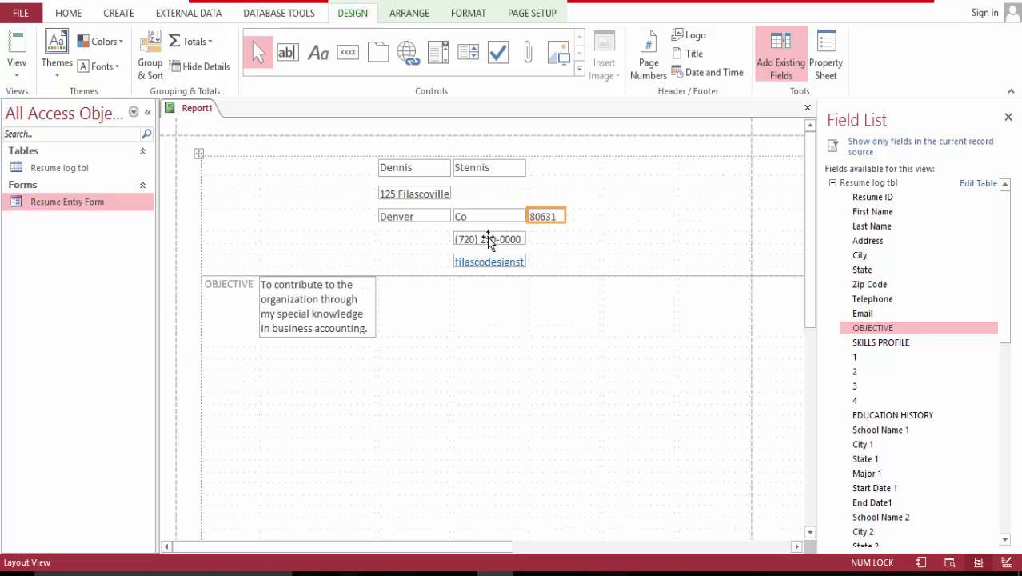
{"action": "left_click_drag", "start_coordinate": [488, 237], "coordinate": [442, 238]}
{"action": "left_click_drag", "start_coordinate": [498, 264], "coordinate": [447, 267]}
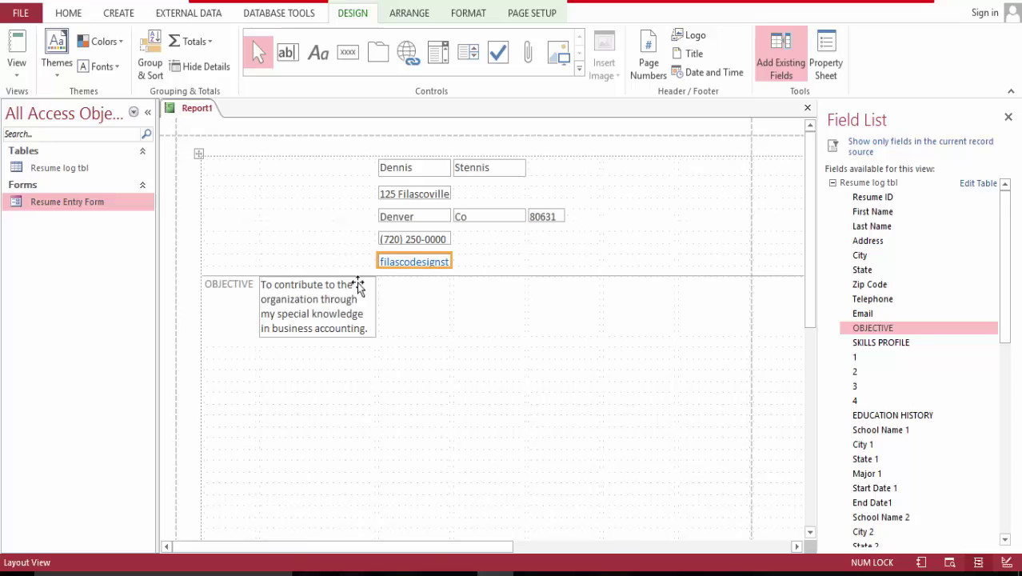
{"action": "right_click", "coordinate": [321, 334]}
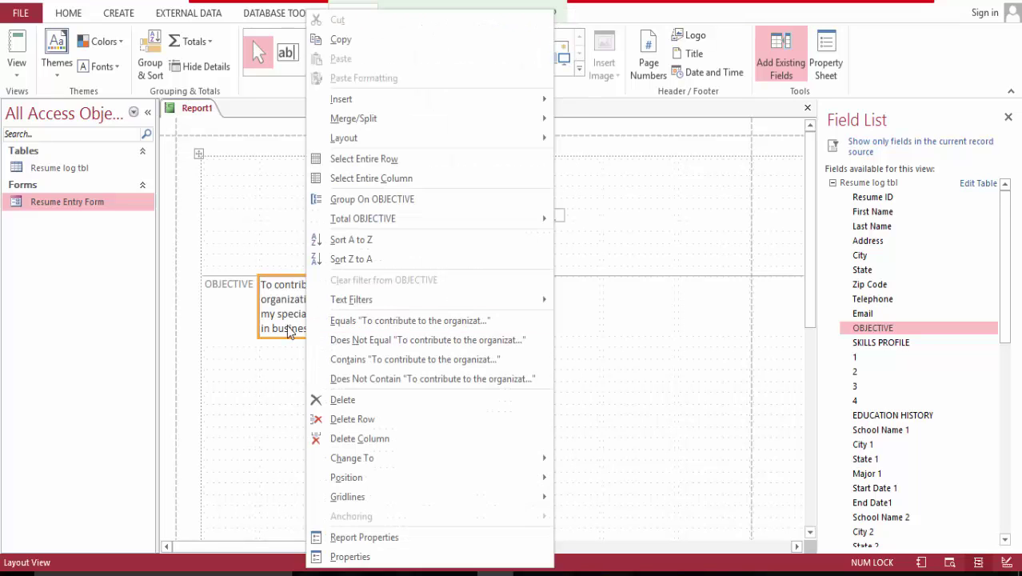
{"action": "left_click", "coordinate": [285, 332]}
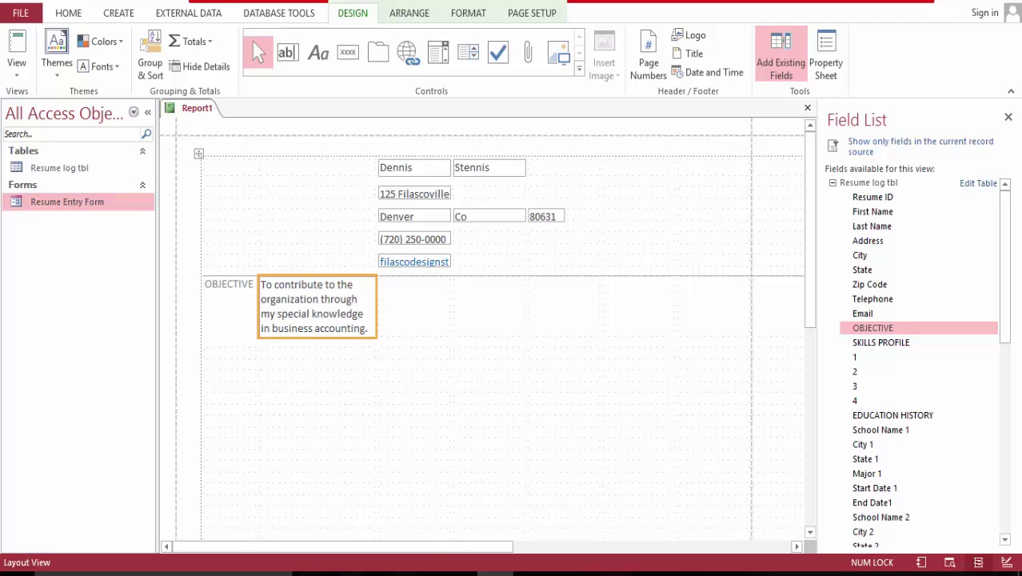
{"action": "left_click", "coordinate": [407, 20]}
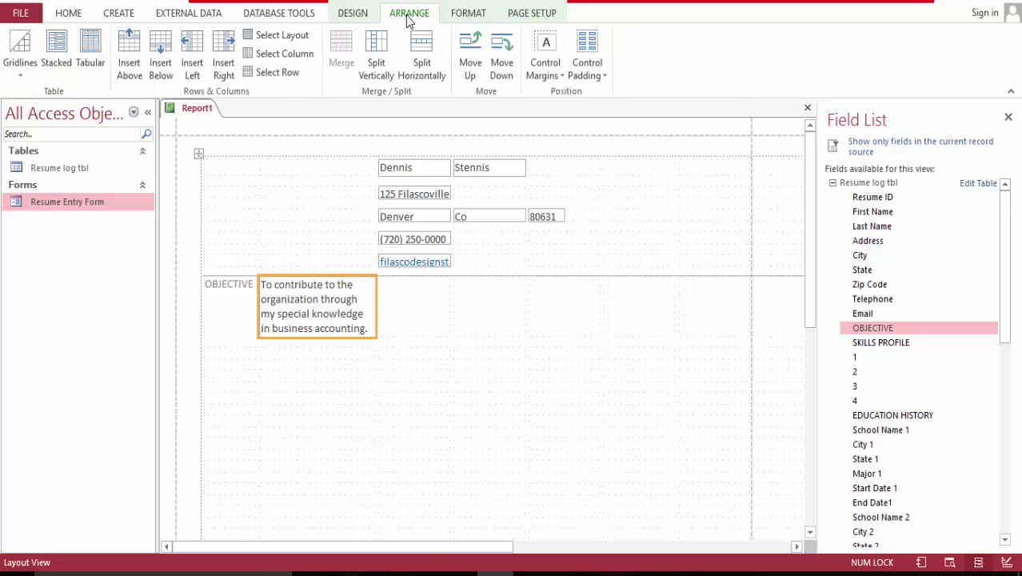
{"action": "left_click", "coordinate": [385, 53]}
{"action": "left_click_drag", "start_coordinate": [275, 288], "coordinate": [383, 304]}
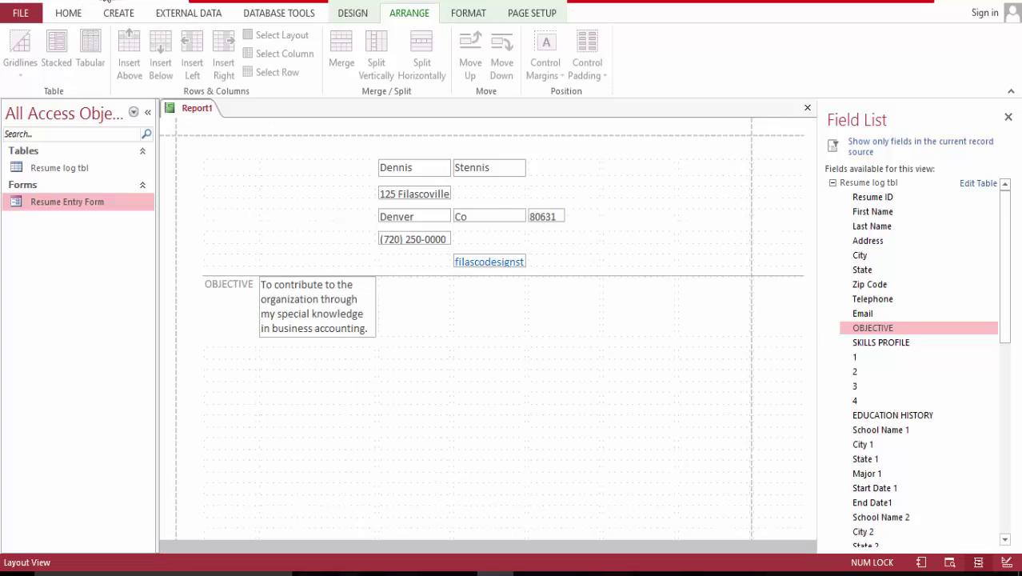
Step: Try merging the OBJECTIVE text cell with the four empty cells beside it, and split the merged cell vertically
{"action": "left_click", "coordinate": [388, 299]}
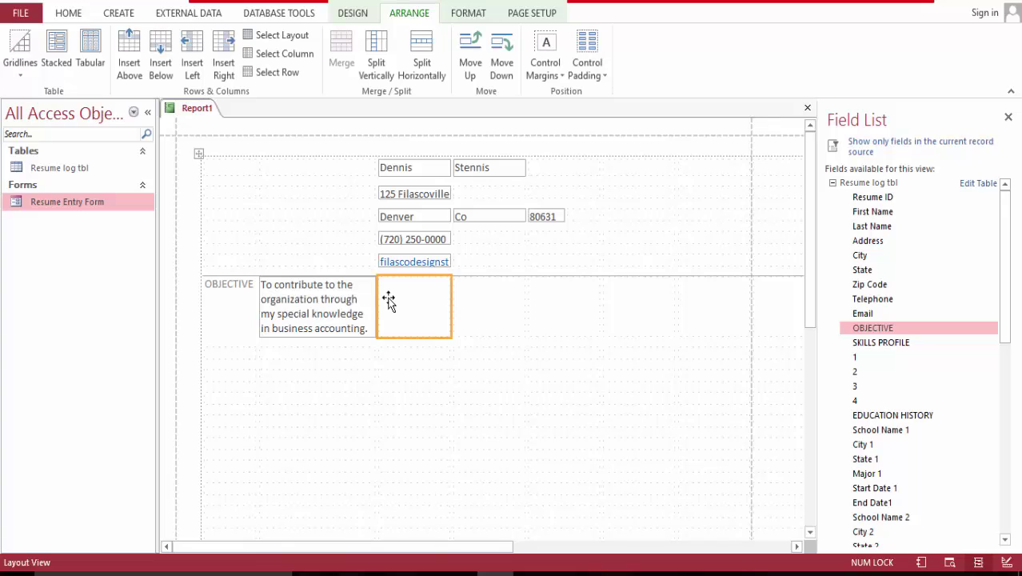
{"action": "left_click", "coordinate": [347, 308], "text": "shift"}
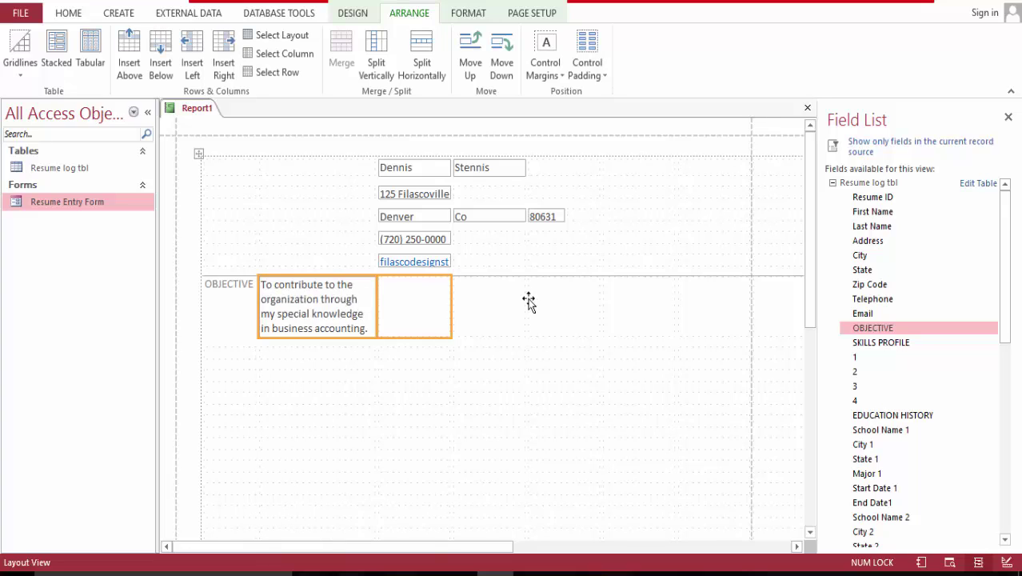
{"action": "key", "text": "Delete"}
{"action": "key", "text": "ctrl+z"}
{"action": "left_click", "coordinate": [586, 299], "text": "shift"}
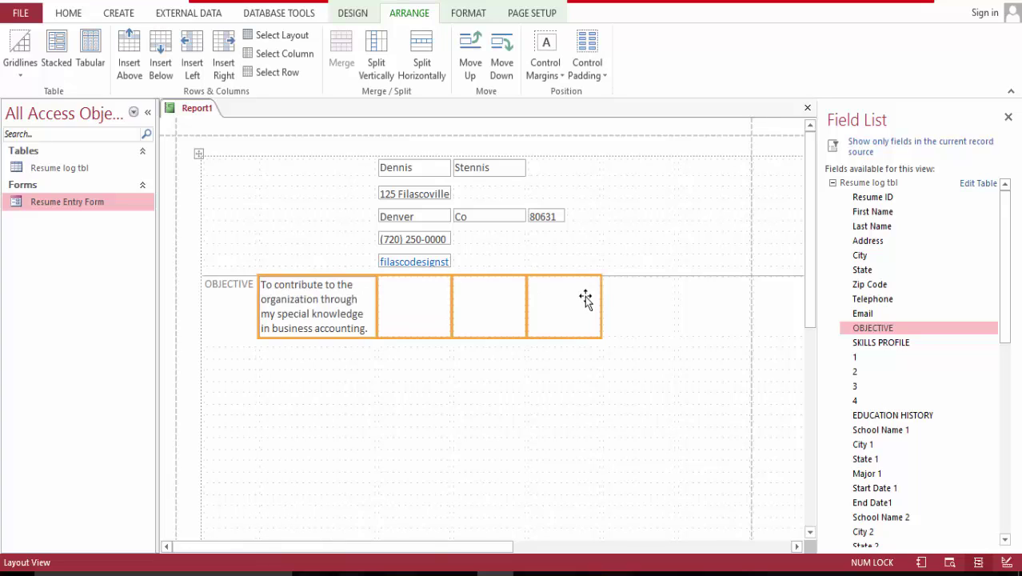
{"action": "left_click", "coordinate": [642, 294], "text": "shift"}
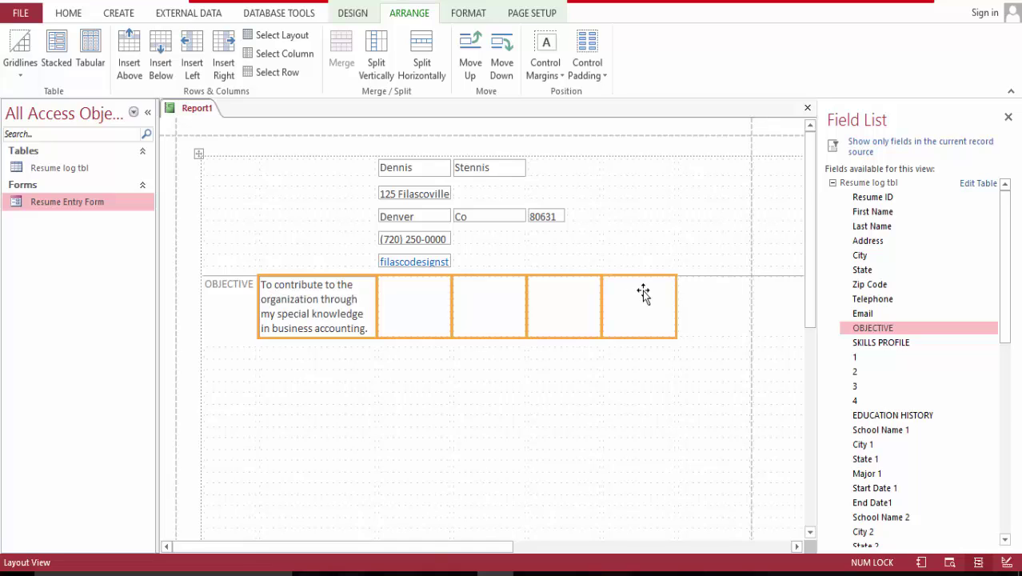
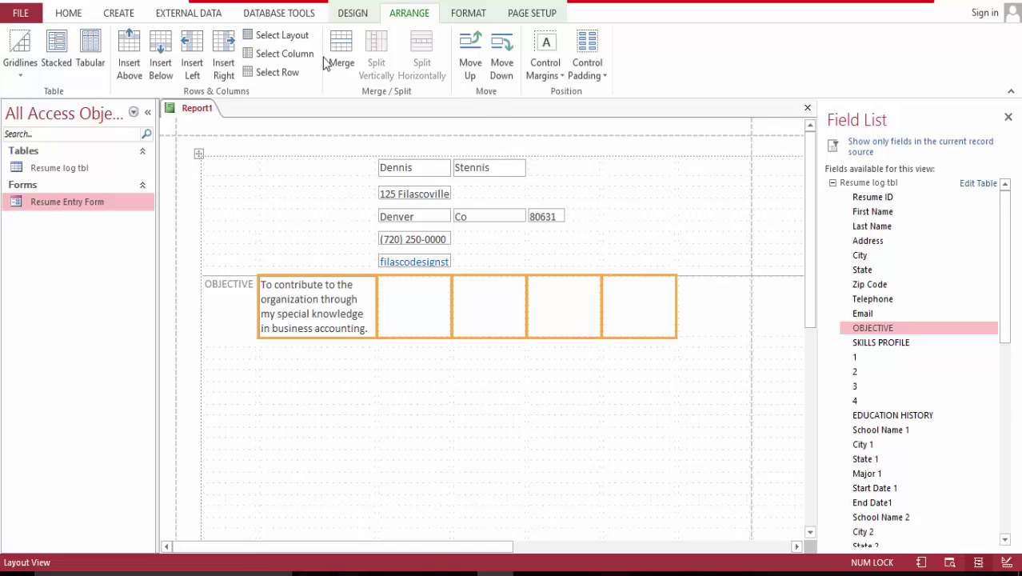
{"action": "left_click", "coordinate": [339, 54]}
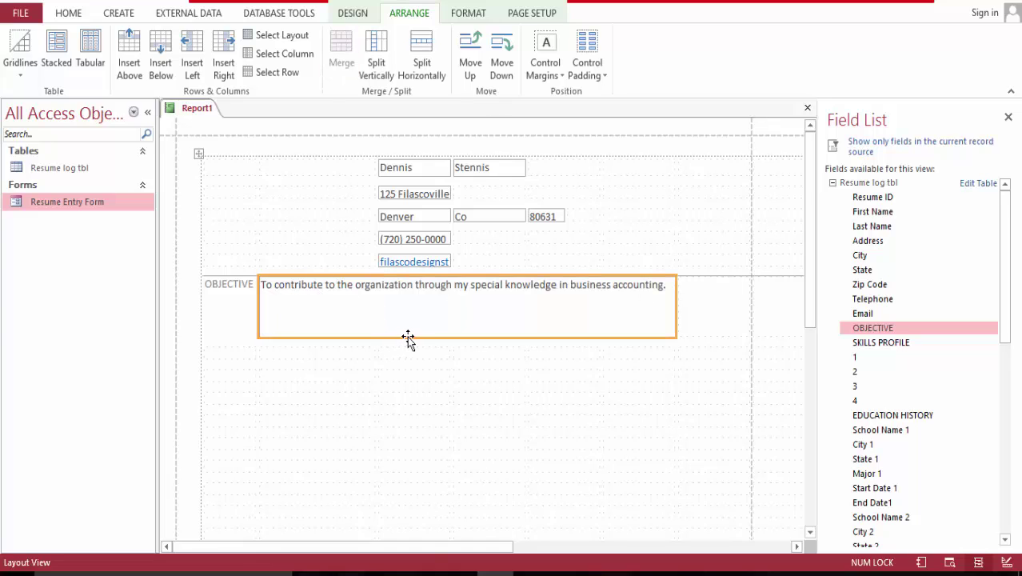
{"action": "left_click", "coordinate": [367, 64]}
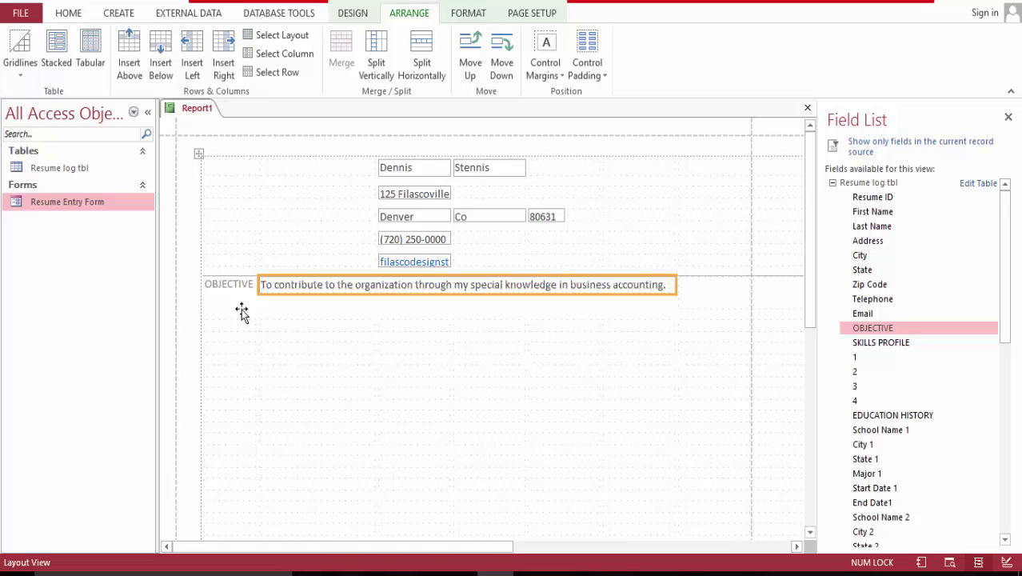
Step: Try moving the OBJECTIVE text into the first column beneath its label, and restore it beside the label
{"action": "left_click", "coordinate": [303, 291]}
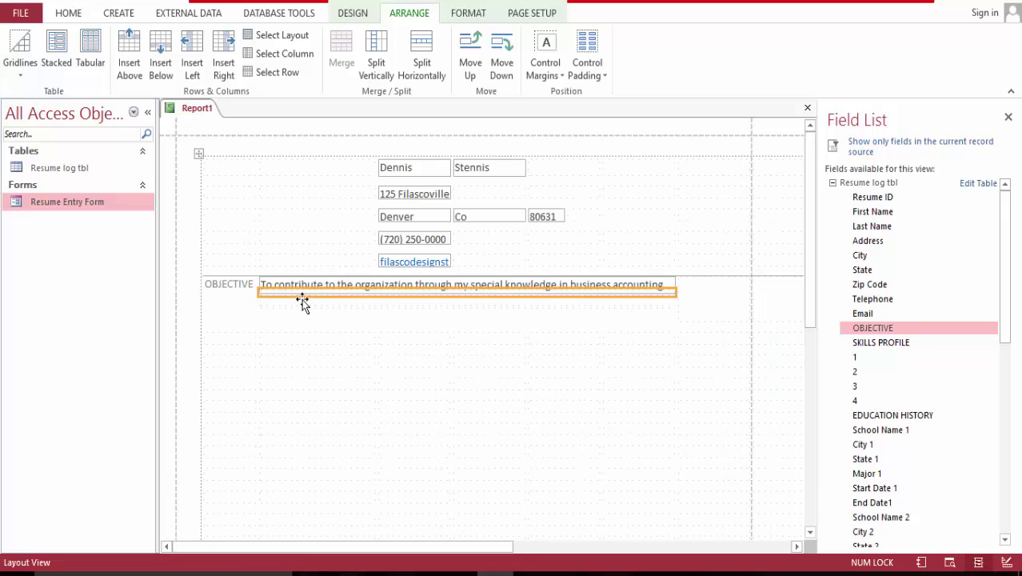
{"action": "key", "text": "Delete"}
{"action": "left_click_drag", "start_coordinate": [307, 286], "coordinate": [238, 302]}
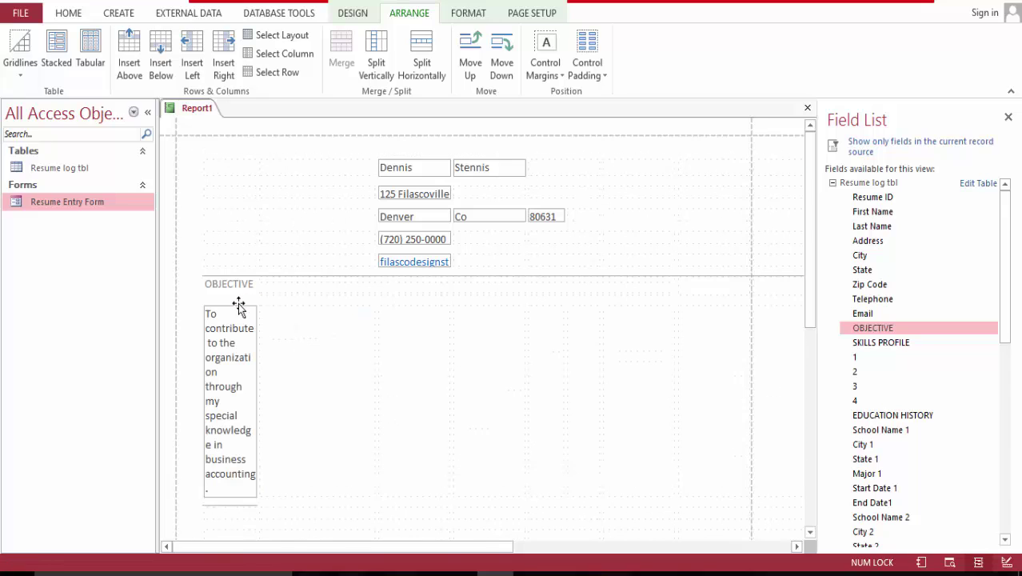
{"action": "left_click", "coordinate": [274, 334]}
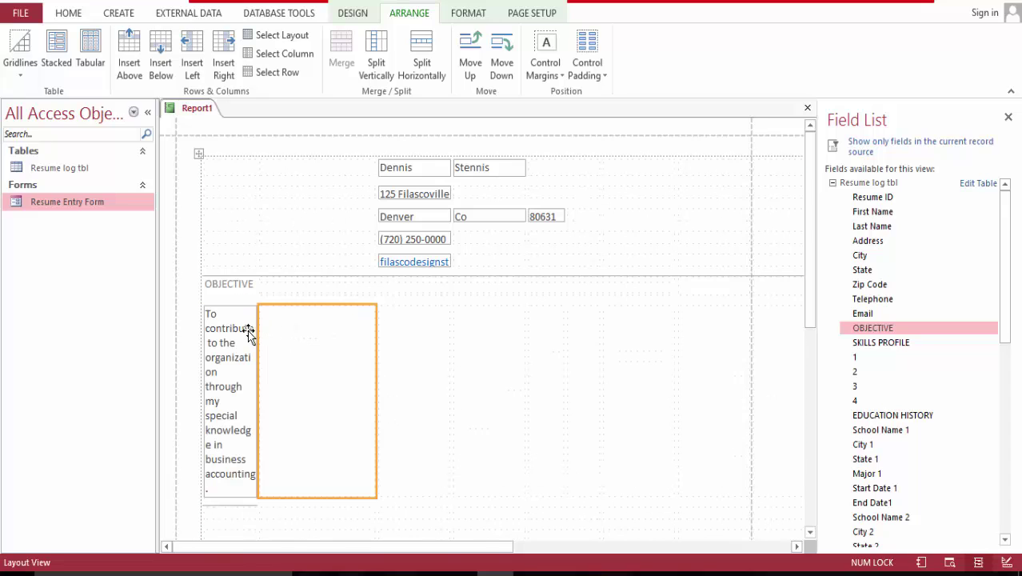
{"action": "left_click_drag", "start_coordinate": [221, 301], "coordinate": [287, 298]}
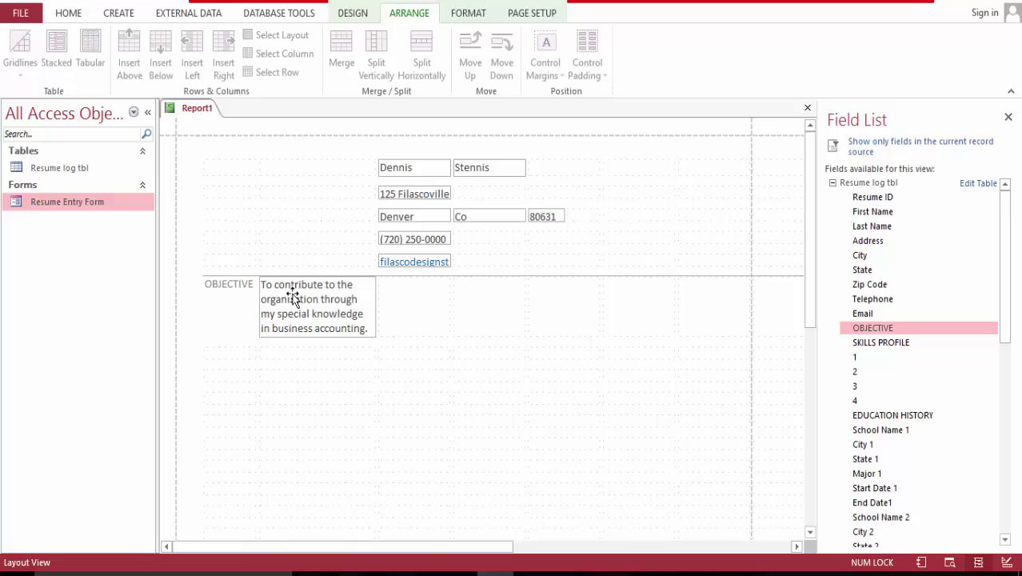
Step: Move the OBJECTIVE text to the row beneath its label, merge it across the first six columns, and split the merged cell vertically
{"action": "left_click_drag", "start_coordinate": [294, 297], "coordinate": [237, 318]}
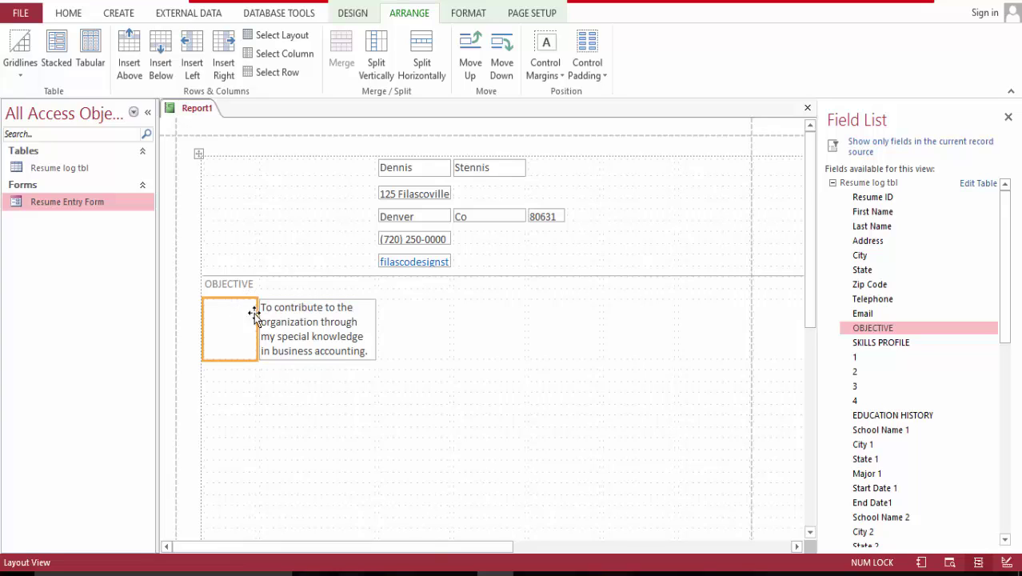
{"action": "left_click_drag", "start_coordinate": [316, 339], "coordinate": [637, 333]}
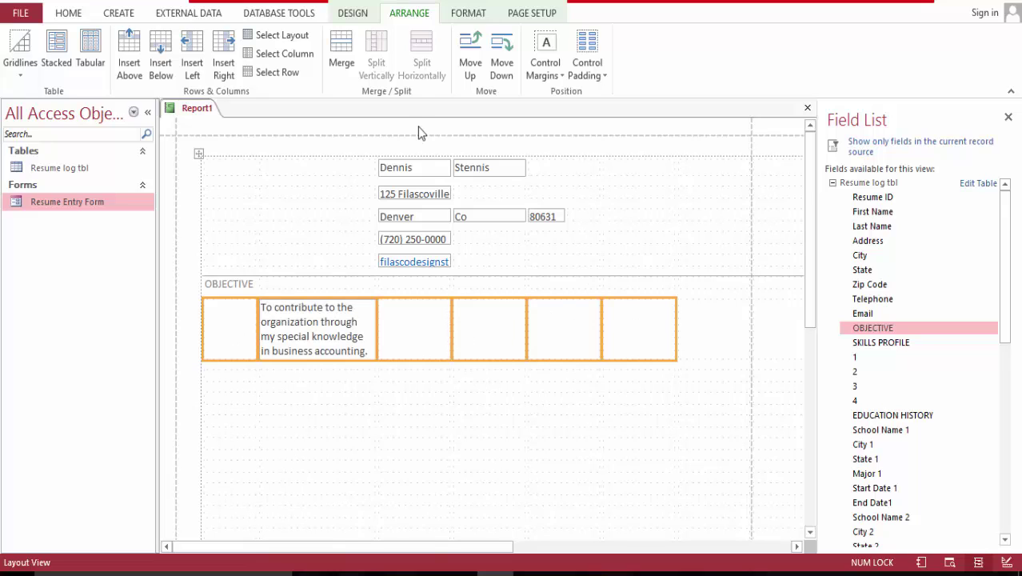
{"action": "left_click", "coordinate": [342, 52]}
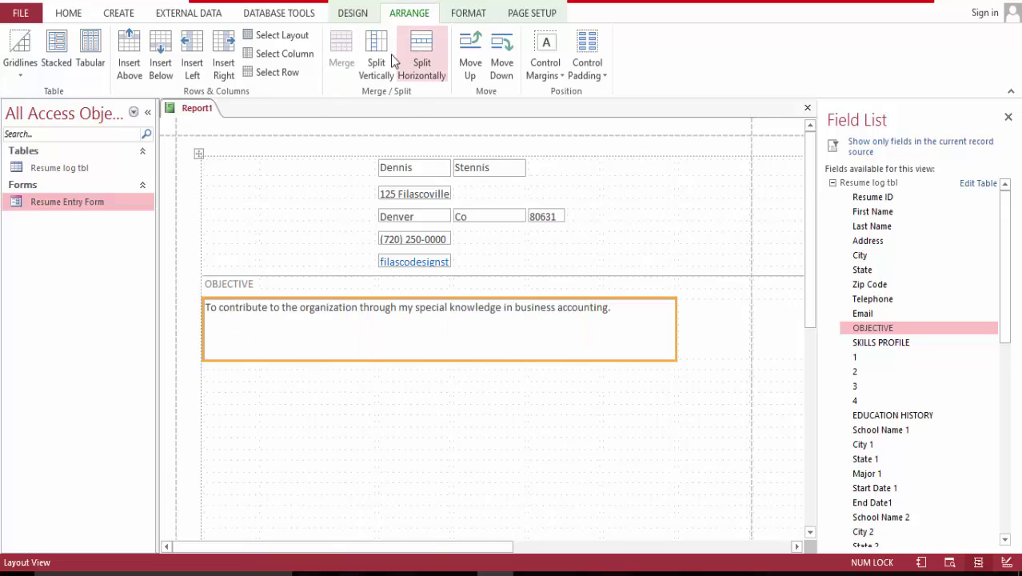
{"action": "left_click", "coordinate": [381, 57]}
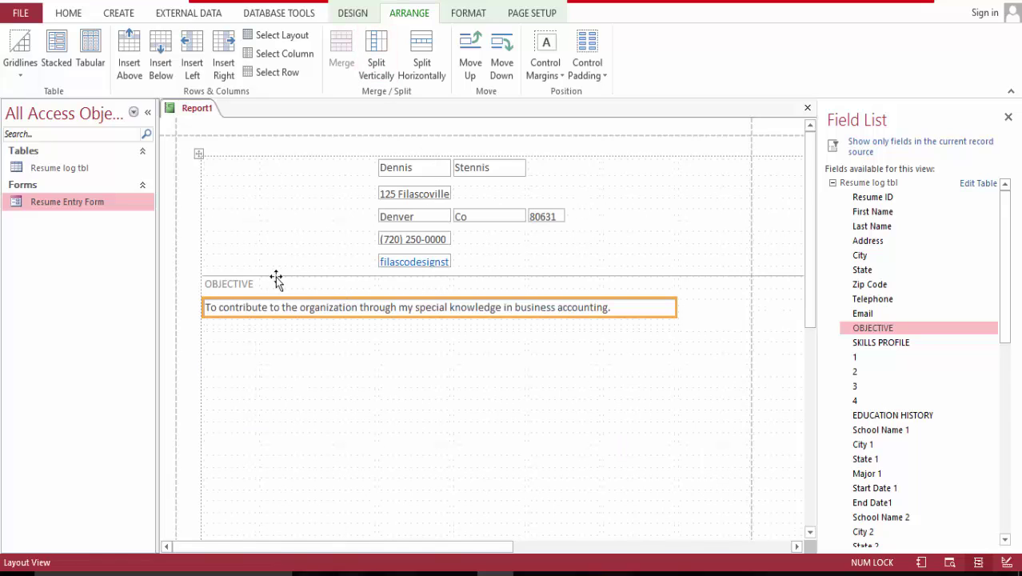
Step: Try merging the OBJECTIVE label with the empty cell beside it, and split it horizontally back into separate cells
{"action": "left_click", "coordinate": [242, 288]}
{"action": "left_click", "coordinate": [264, 285]}
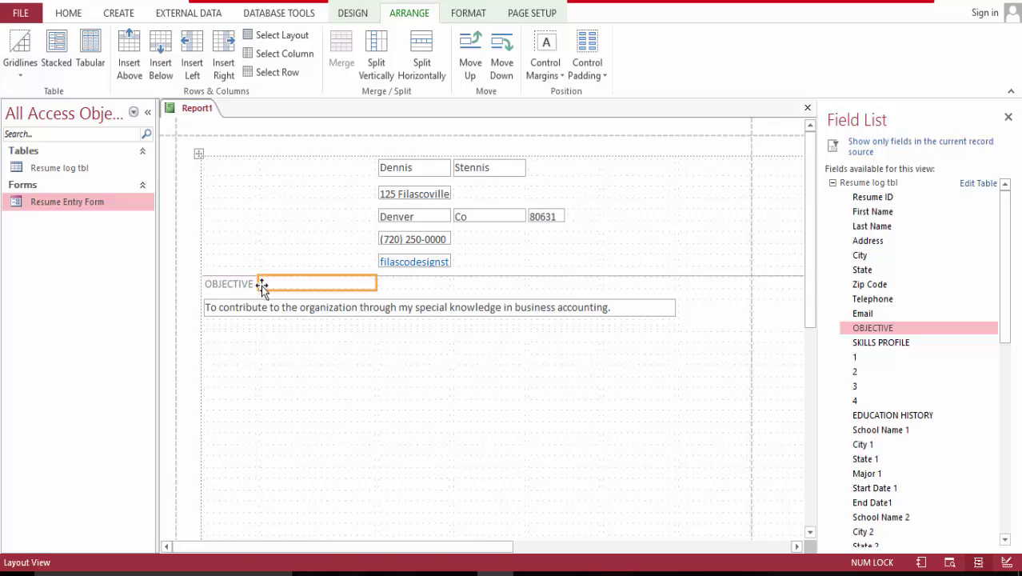
{"action": "key", "text": "Caps_Lock"}
{"action": "key", "text": "Caps_Lock"}
{"action": "left_click", "coordinate": [240, 288], "text": "shift"}
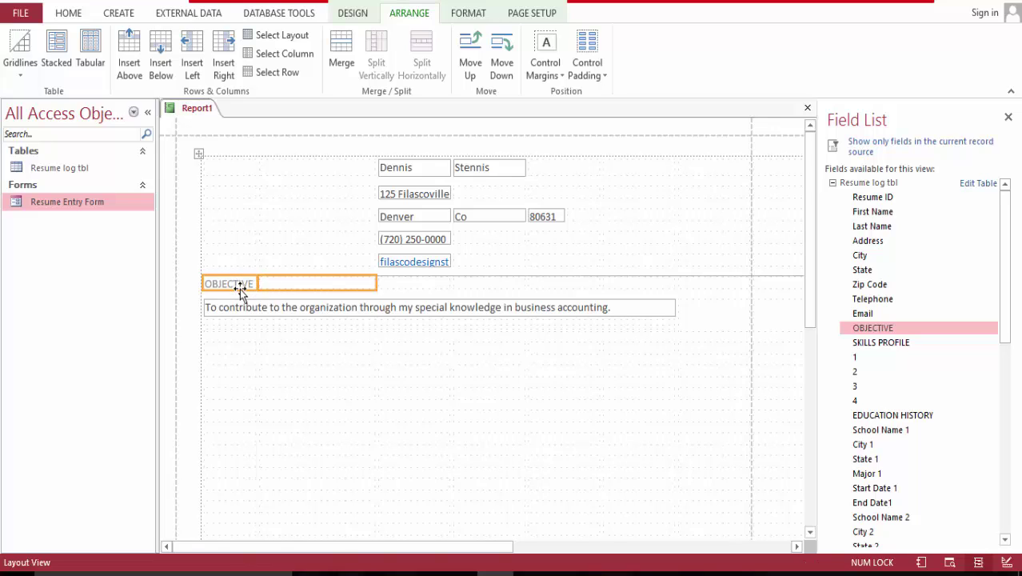
{"action": "left_click", "coordinate": [341, 46]}
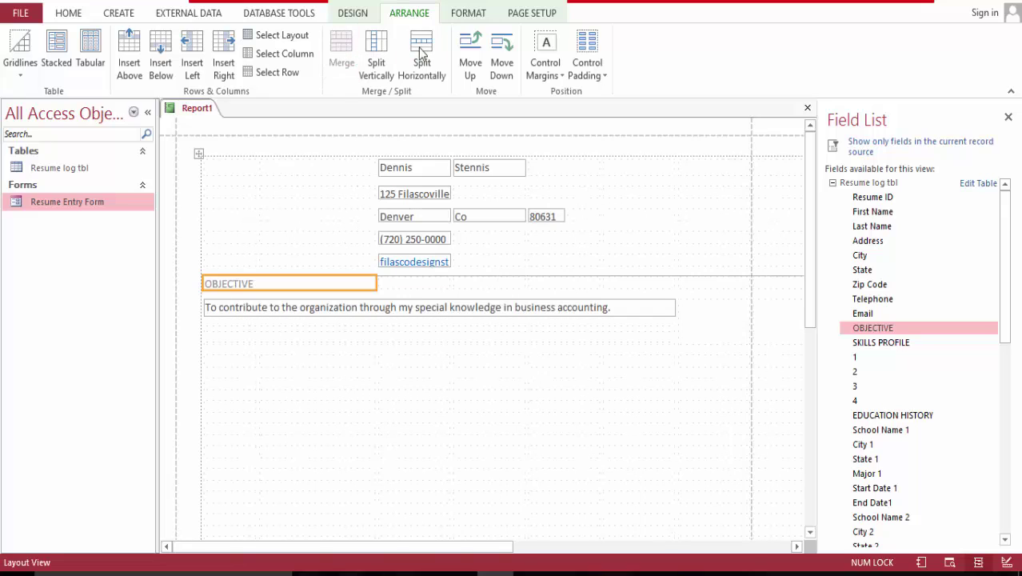
{"action": "left_click", "coordinate": [423, 54]}
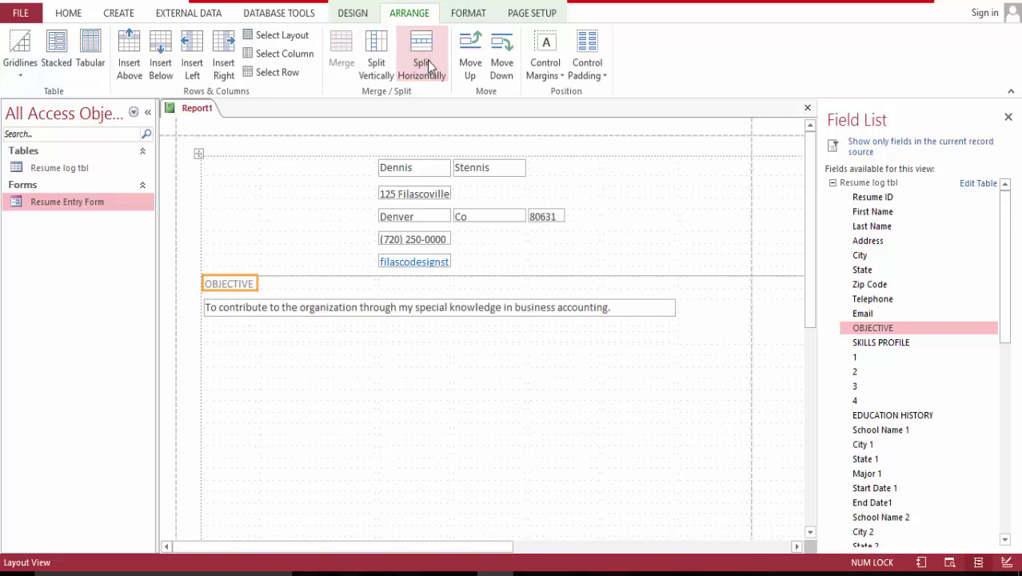
Step: Try adding the SKILLS PROFILE field below the OBJECTIVE text, delete it, and split the leftover cell beside the text vertically
{"action": "left_click_drag", "start_coordinate": [880, 344], "coordinate": [226, 347]}
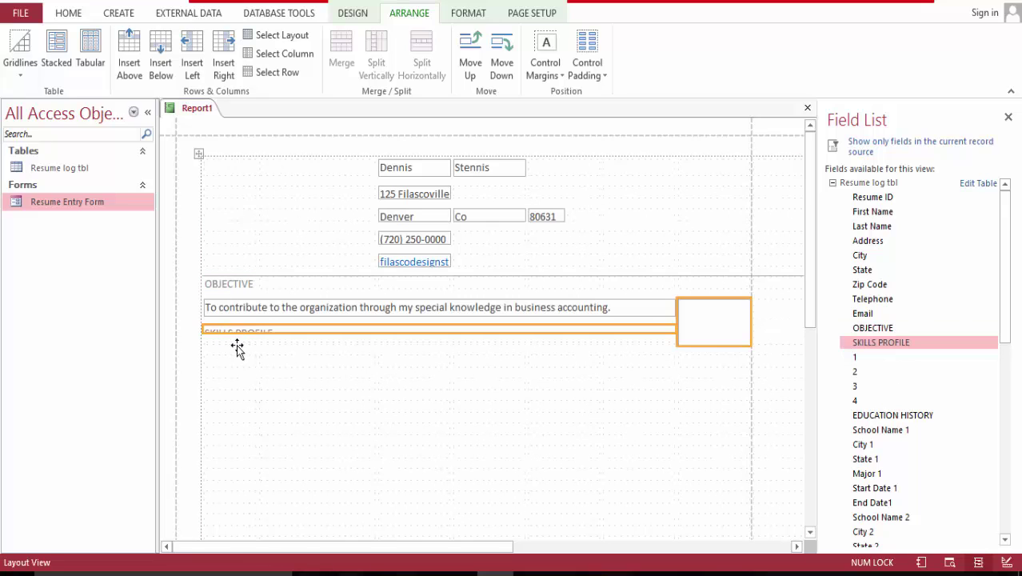
{"action": "left_click", "coordinate": [293, 336]}
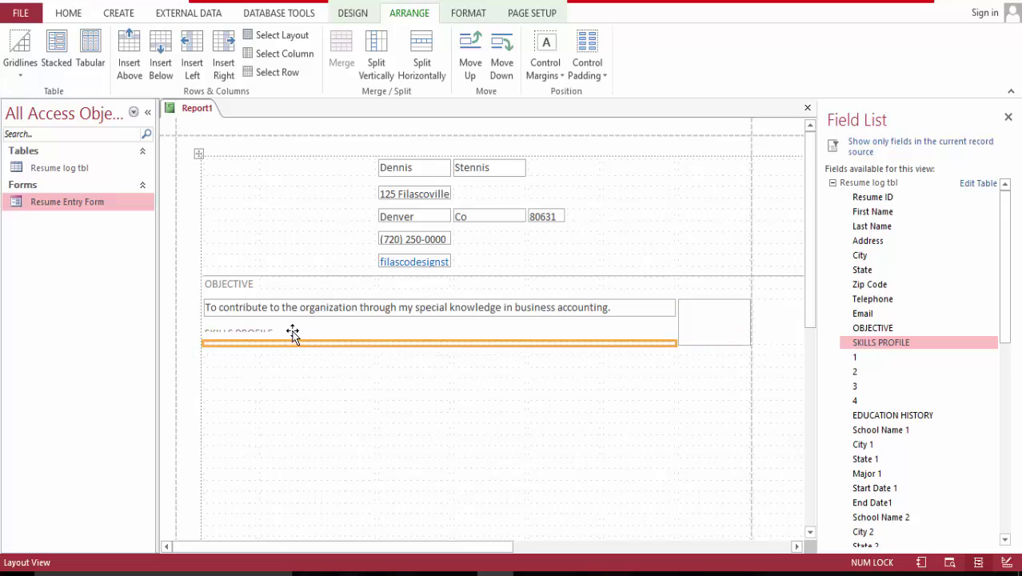
{"action": "key", "text": "Delete"}
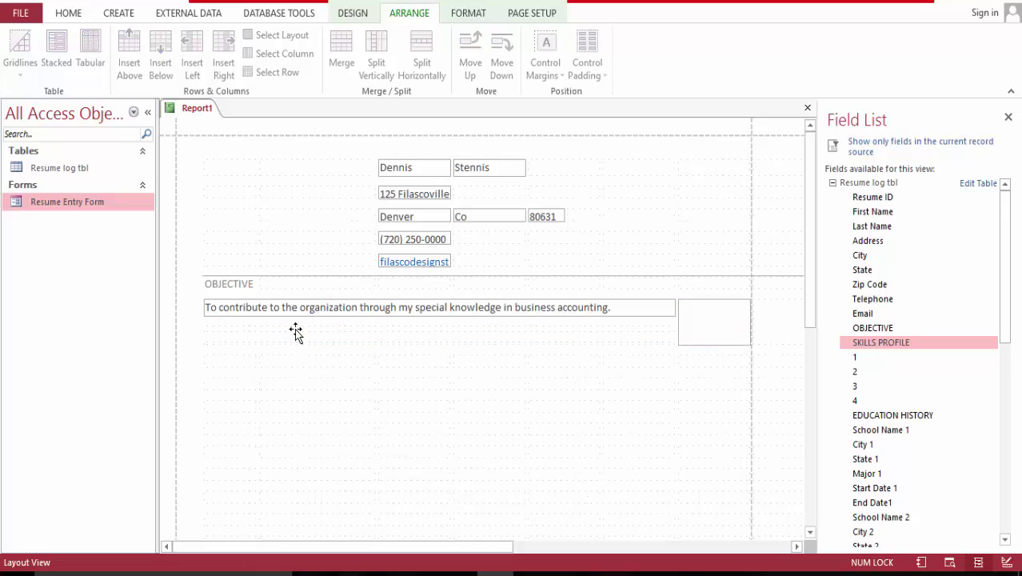
{"action": "left_click", "coordinate": [693, 331]}
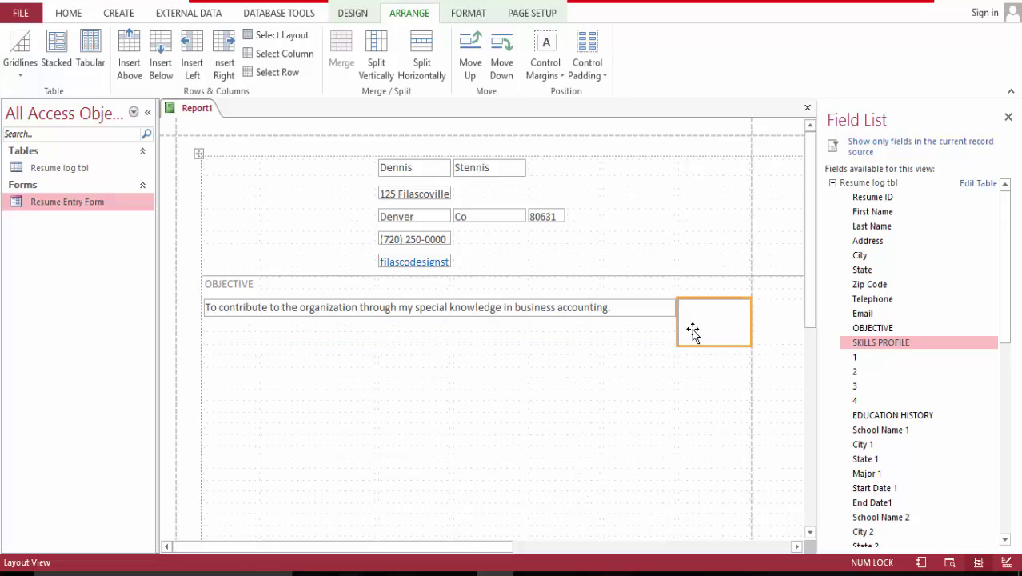
{"action": "key", "text": "Delete"}
{"action": "left_click", "coordinate": [692, 331]}
{"action": "left_click", "coordinate": [381, 56]}
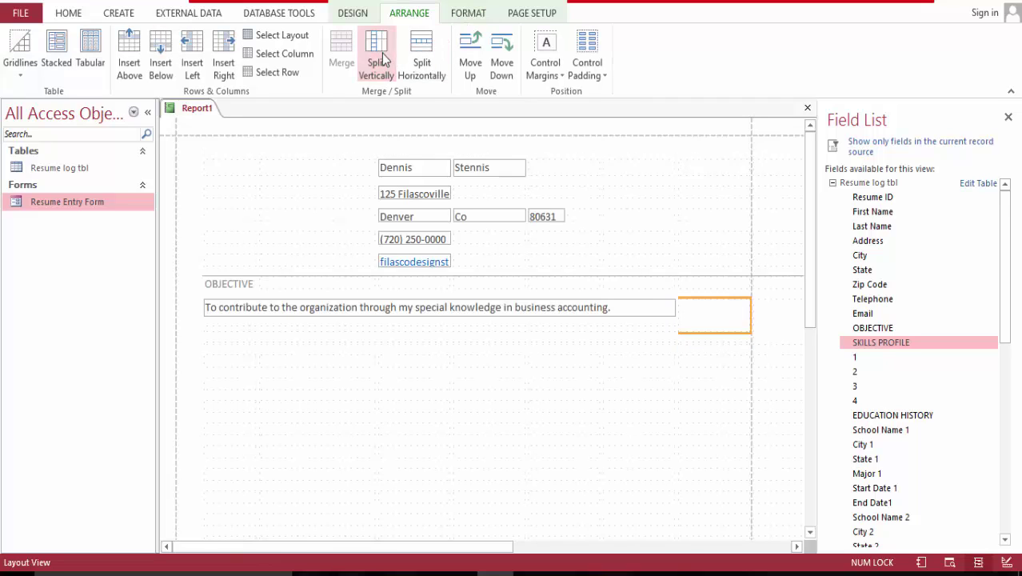
Step: Try deleting the thin empty row beneath the OBJECTIVE text
{"action": "left_click", "coordinate": [255, 333]}
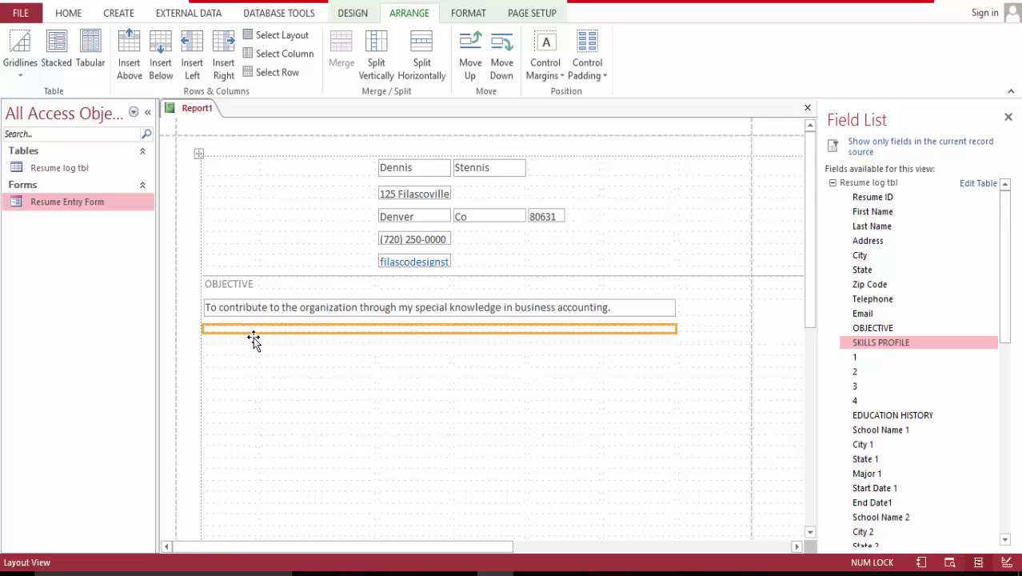
{"action": "key", "text": "Delete"}
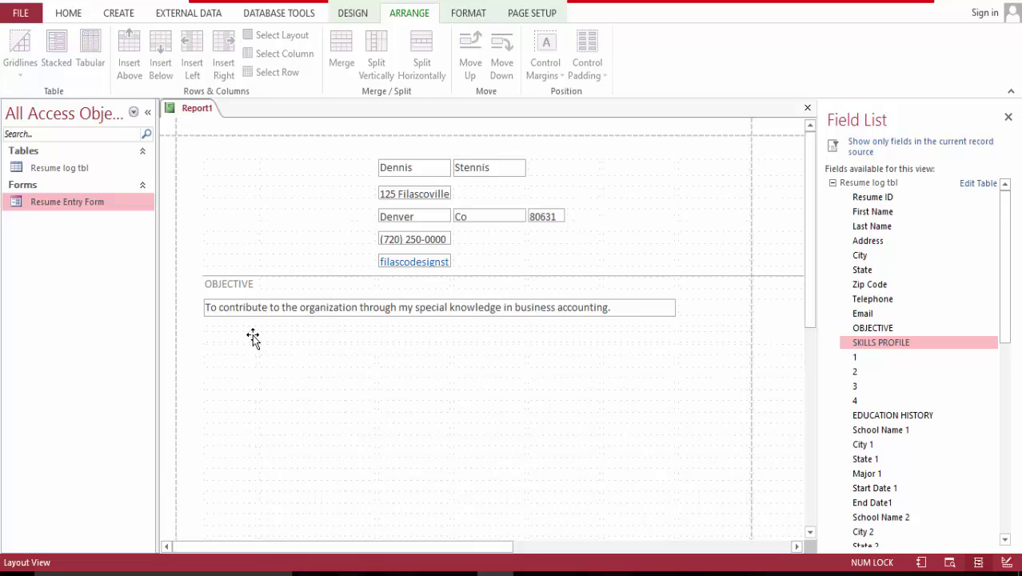
{"action": "key", "text": "ctrl+z"}
{"action": "left_click", "coordinate": [199, 329]}
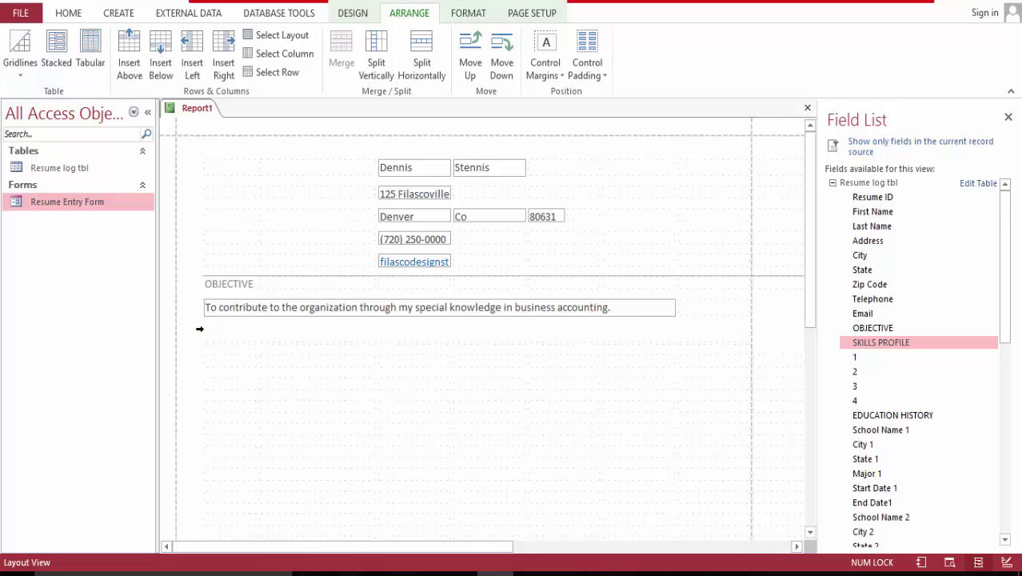
{"action": "key", "text": "Delete"}
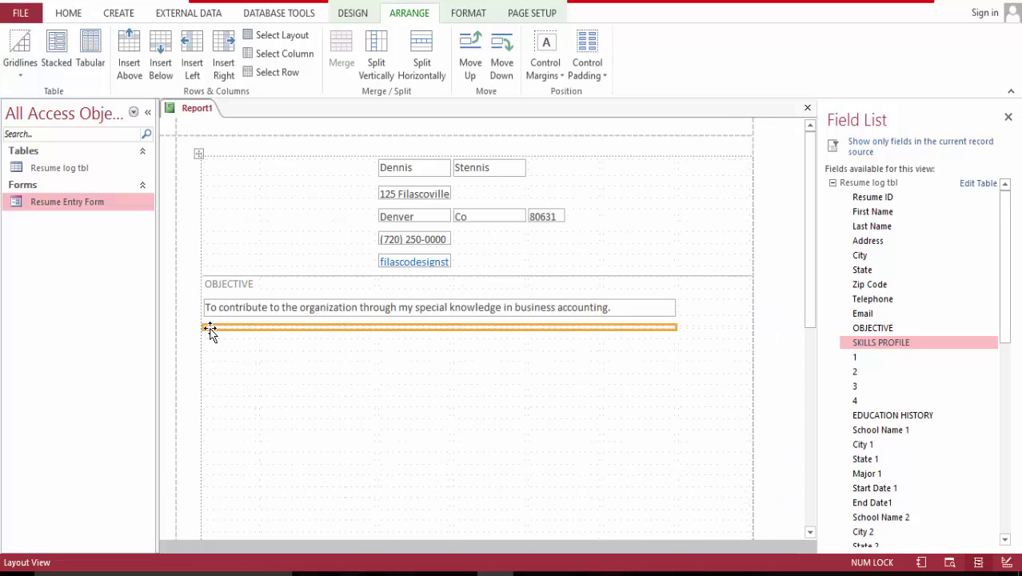
Step: Increase the height of the empty row beneath the OBJECTIVE text and split its merged cell horizontally into separate cells
{"action": "left_click_drag", "start_coordinate": [210, 329], "coordinate": [212, 337]}
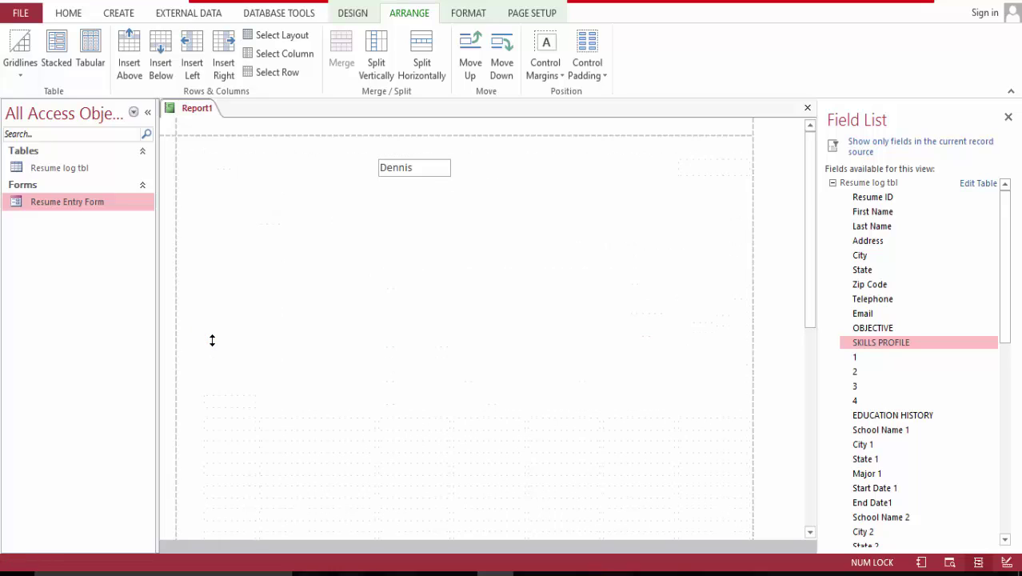
{"action": "left_click", "coordinate": [225, 344]}
{"action": "left_click", "coordinate": [225, 352]}
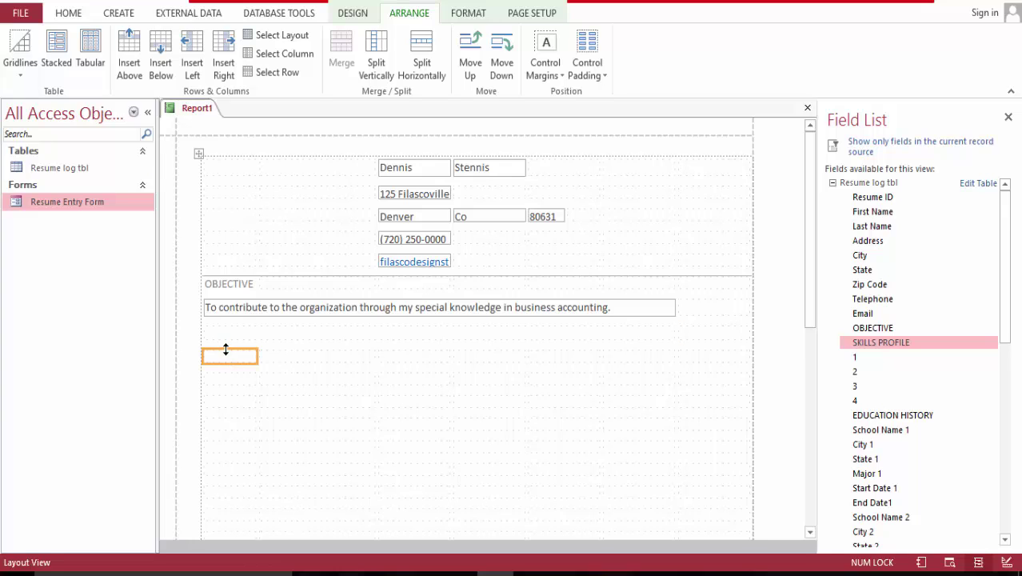
{"action": "left_click", "coordinate": [240, 332]}
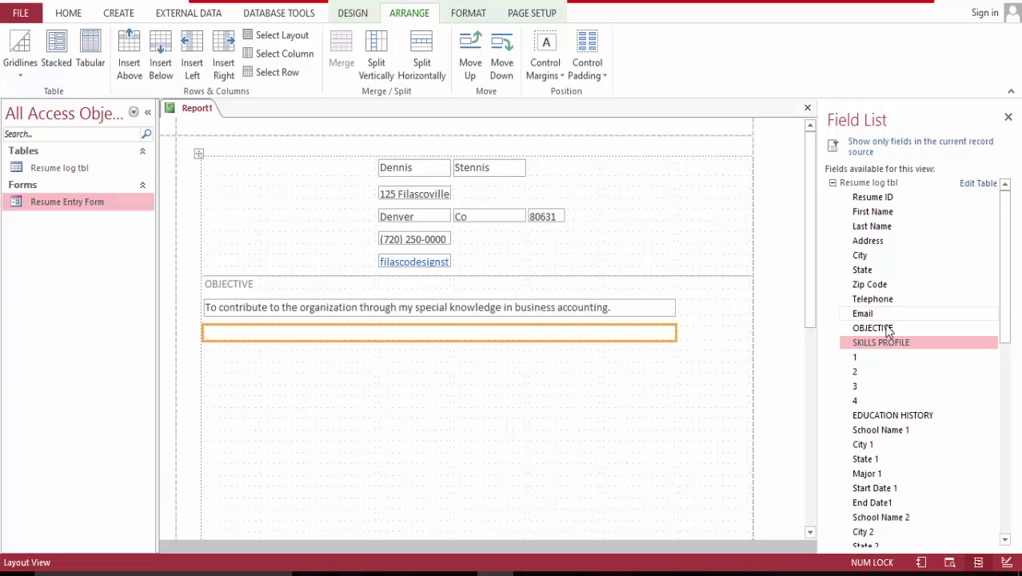
{"action": "left_click", "coordinate": [424, 56]}
{"action": "left_click", "coordinate": [432, 55]}
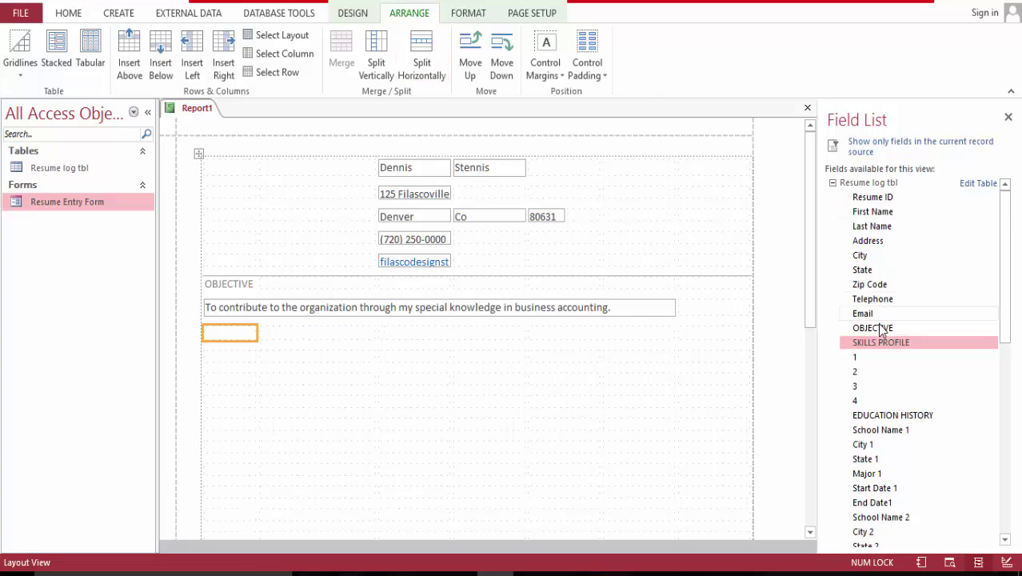
Step: Try placing the SKILLS PROFILE field below the OBJECTIVE text with its label in the first column, and delete its text box
{"action": "left_click_drag", "start_coordinate": [877, 341], "coordinate": [255, 356]}
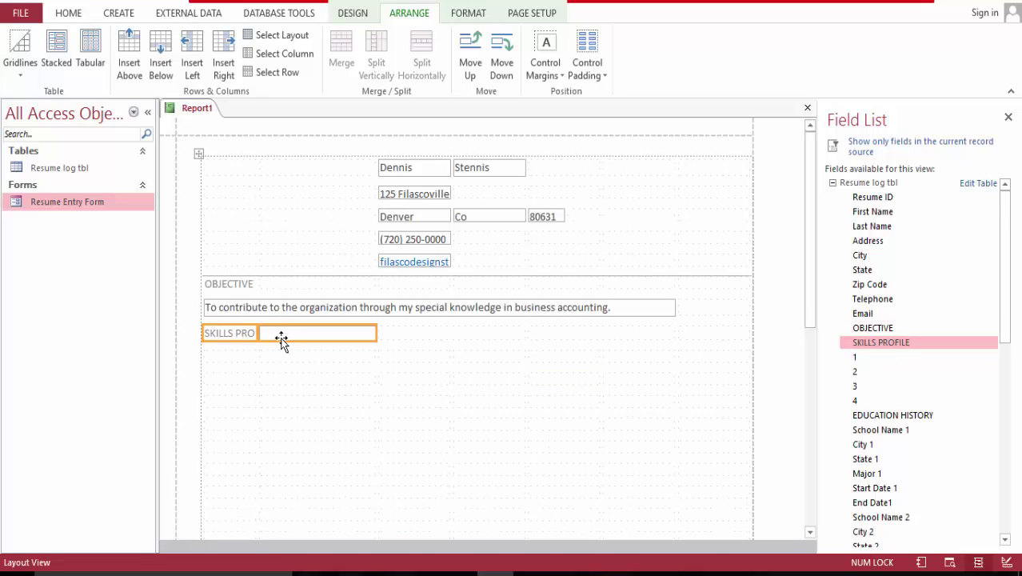
{"action": "left_click", "coordinate": [281, 340]}
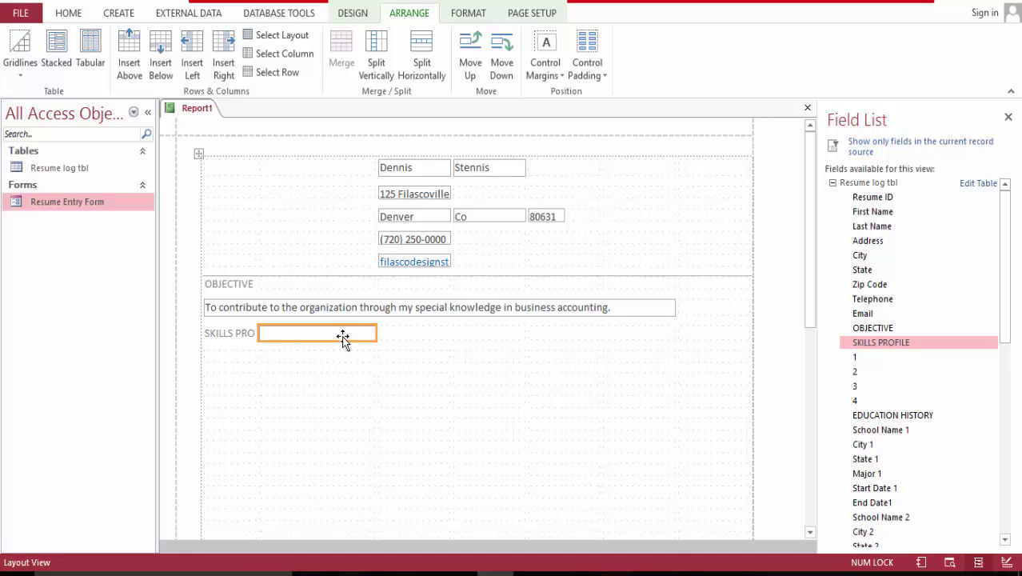
{"action": "key", "text": "Delete"}
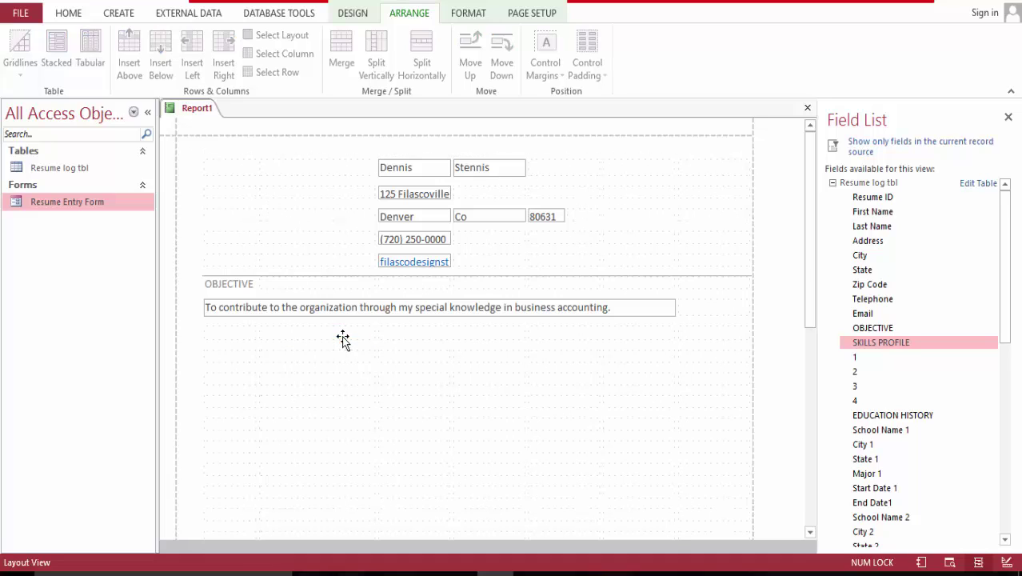
Step: Place the SKILLS PROFILE label in the first column below the OBJECTIVE text, deleting the field's text box
{"action": "left_click_drag", "start_coordinate": [346, 344], "coordinate": [347, 342]}
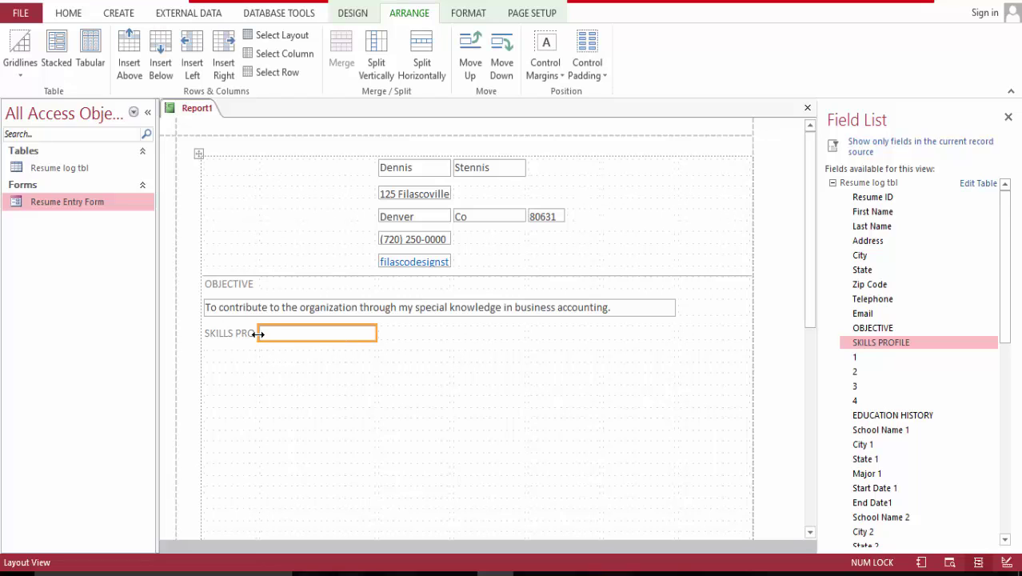
{"action": "left_click_drag", "start_coordinate": [265, 333], "coordinate": [269, 368]}
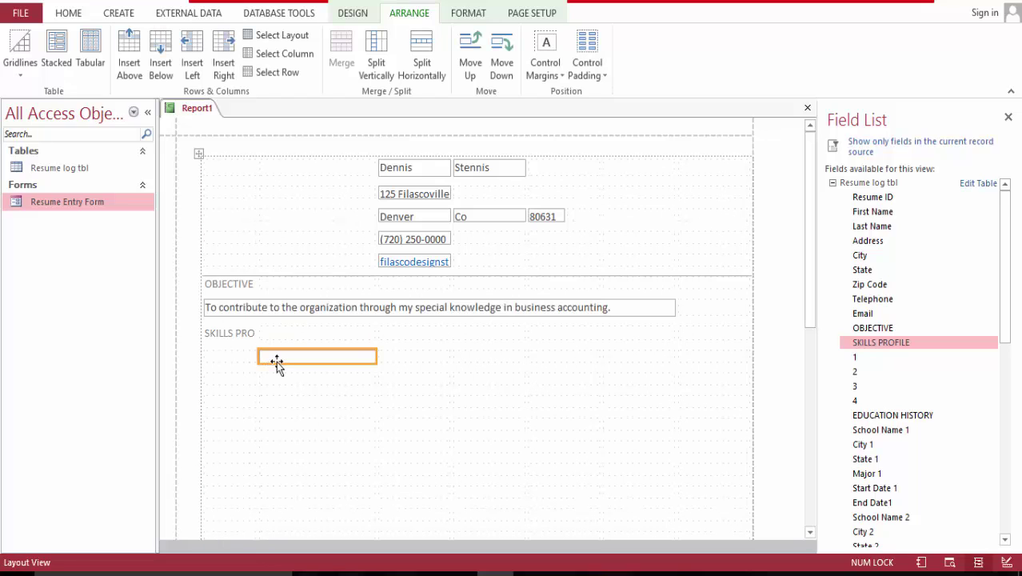
{"action": "key", "text": "Delete"}
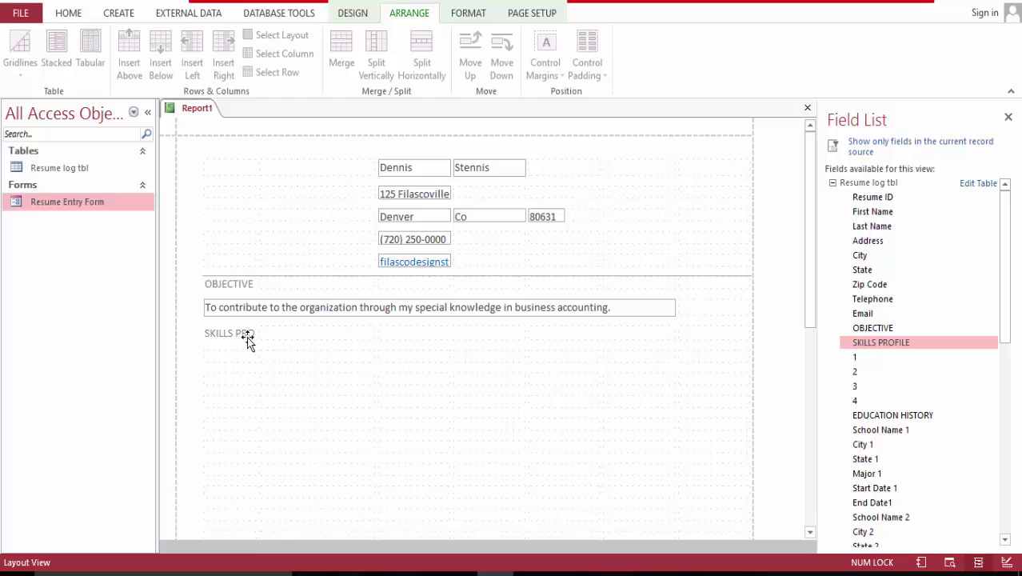
Step: Add the fields 1, 2, 3 and 4 in successive rows below the SKILLS PROFILE label
{"action": "left_click_drag", "start_coordinate": [857, 356], "coordinate": [332, 356]}
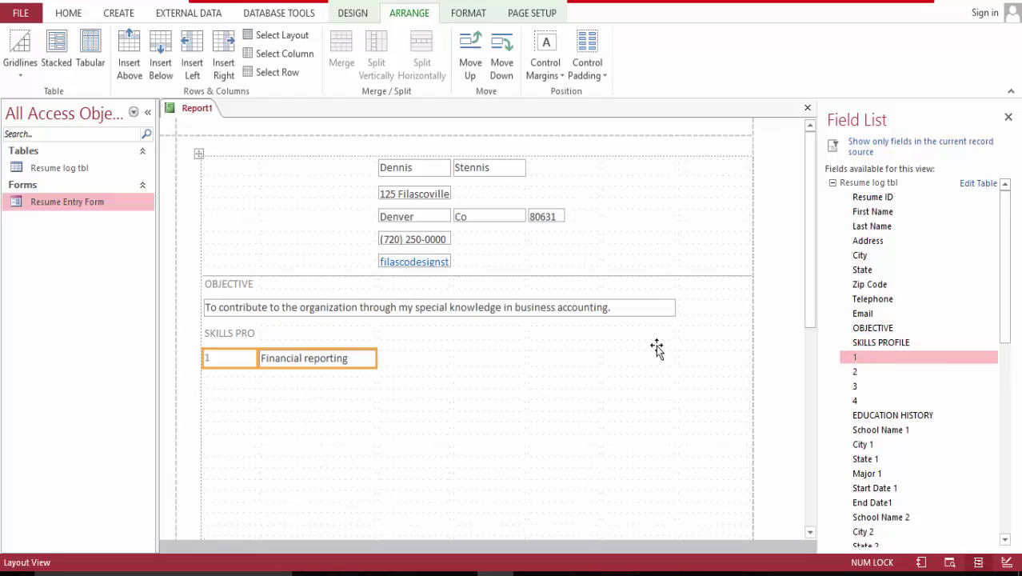
{"action": "left_click_drag", "start_coordinate": [866, 371], "coordinate": [322, 388]}
{"action": "left_click_drag", "start_coordinate": [865, 390], "coordinate": [310, 426]}
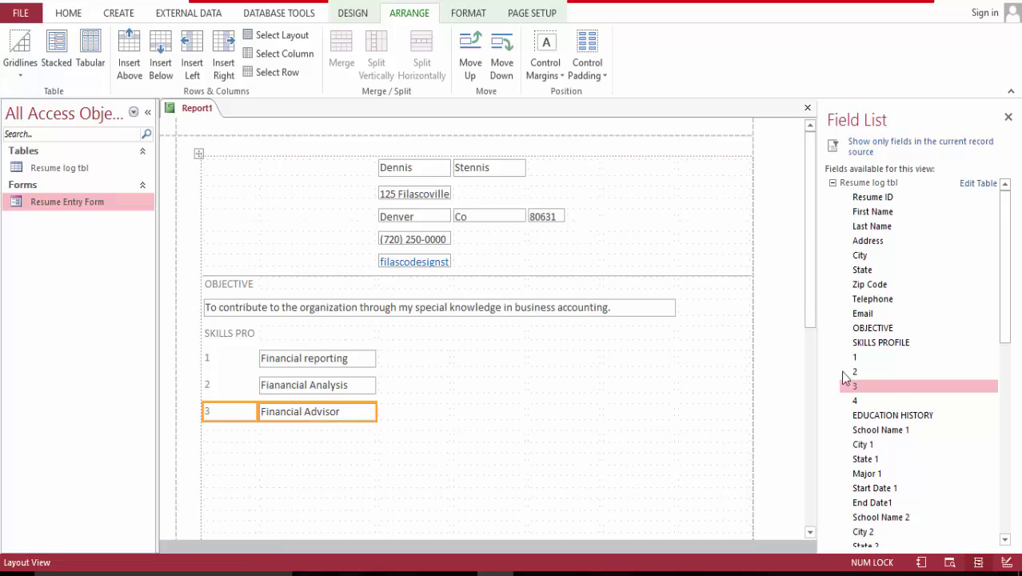
{"action": "left_click_drag", "start_coordinate": [855, 401], "coordinate": [265, 438]}
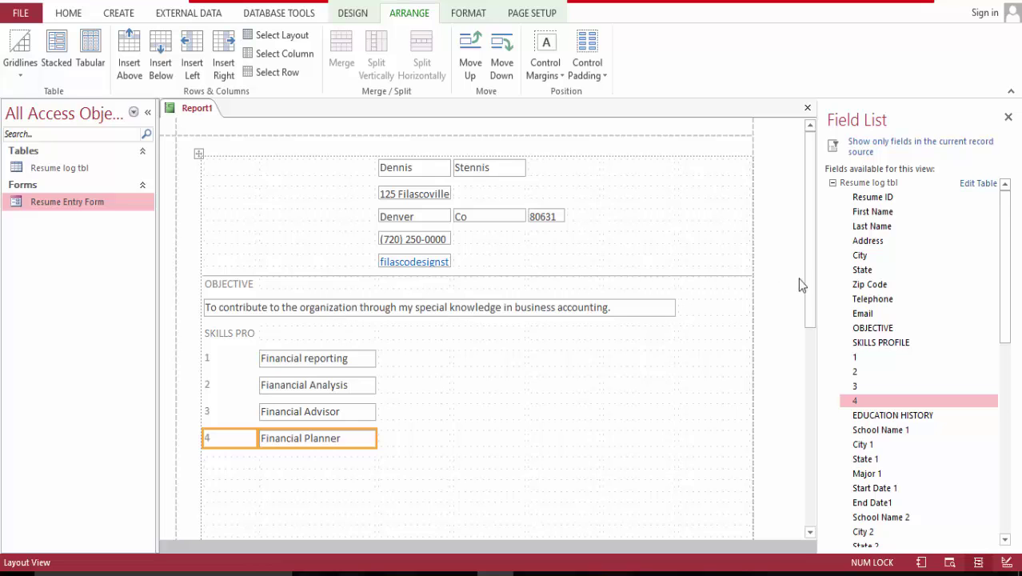
Step: Add the EDUCATION HISTORY field below field 4, try deleting its text box, and undo the deletion
{"action": "left_click_drag", "start_coordinate": [805, 282], "coordinate": [817, 313]}
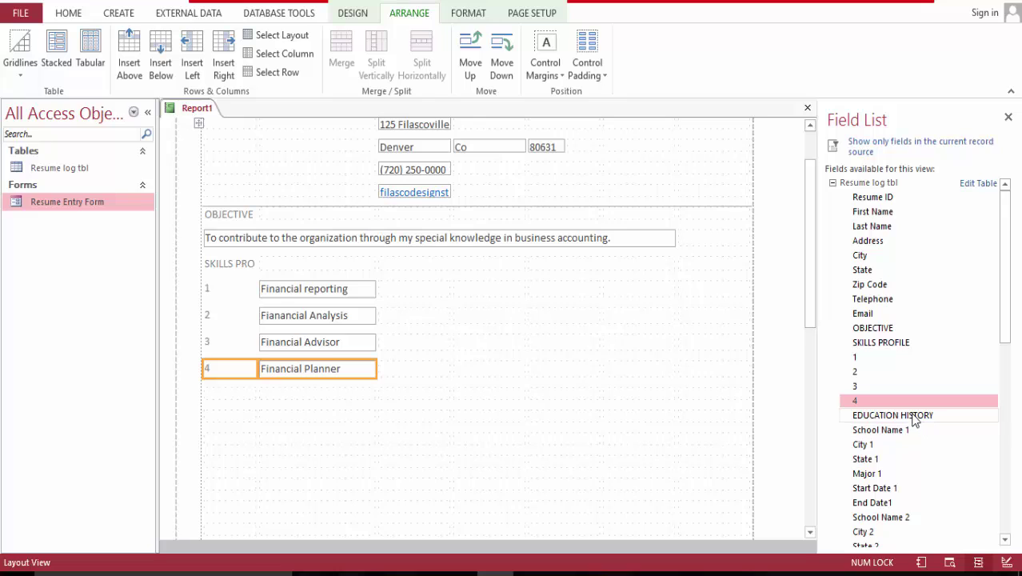
{"action": "left_click_drag", "start_coordinate": [914, 422], "coordinate": [243, 409]}
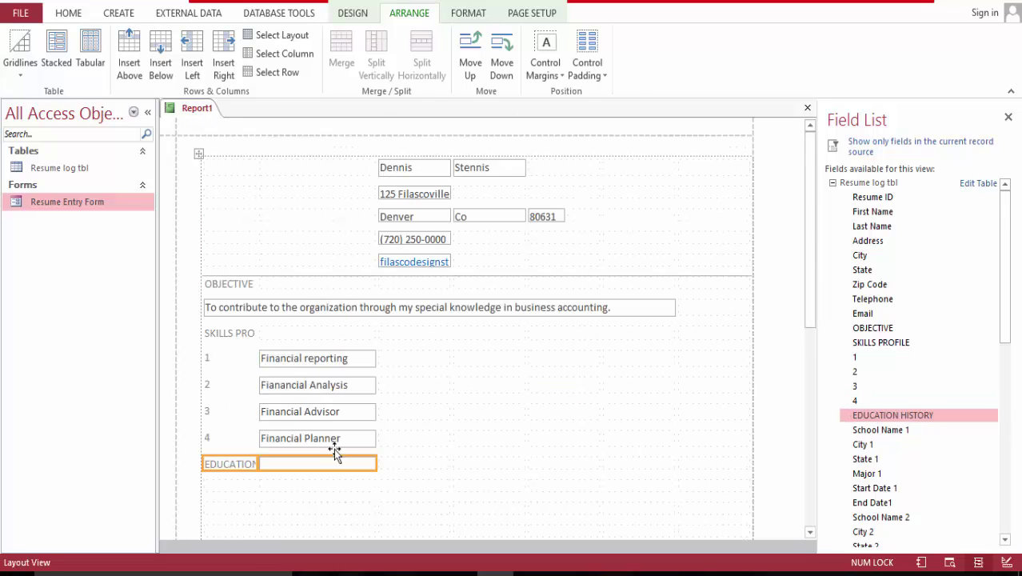
{"action": "left_click", "coordinate": [360, 467]}
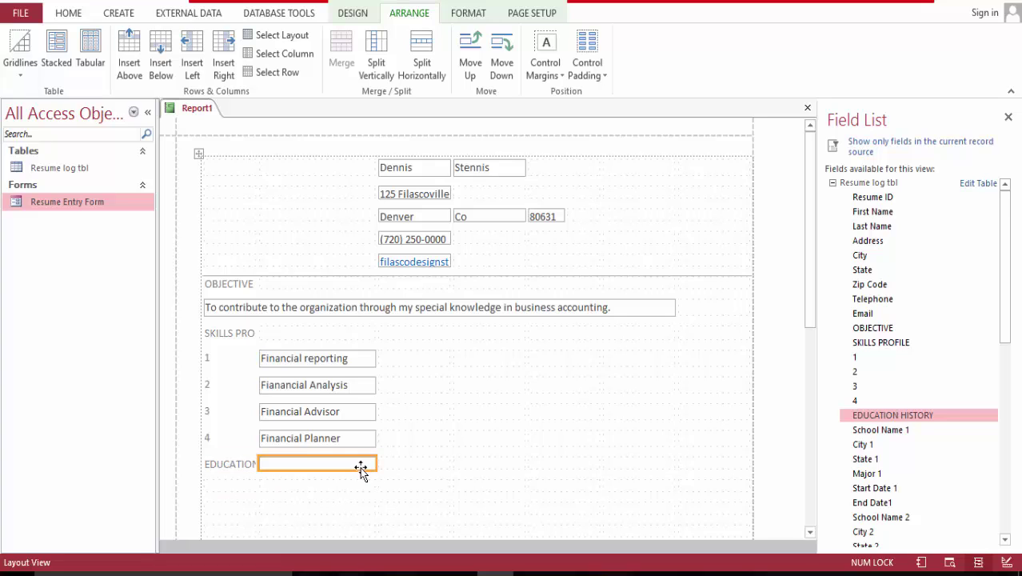
{"action": "key", "text": "Delete"}
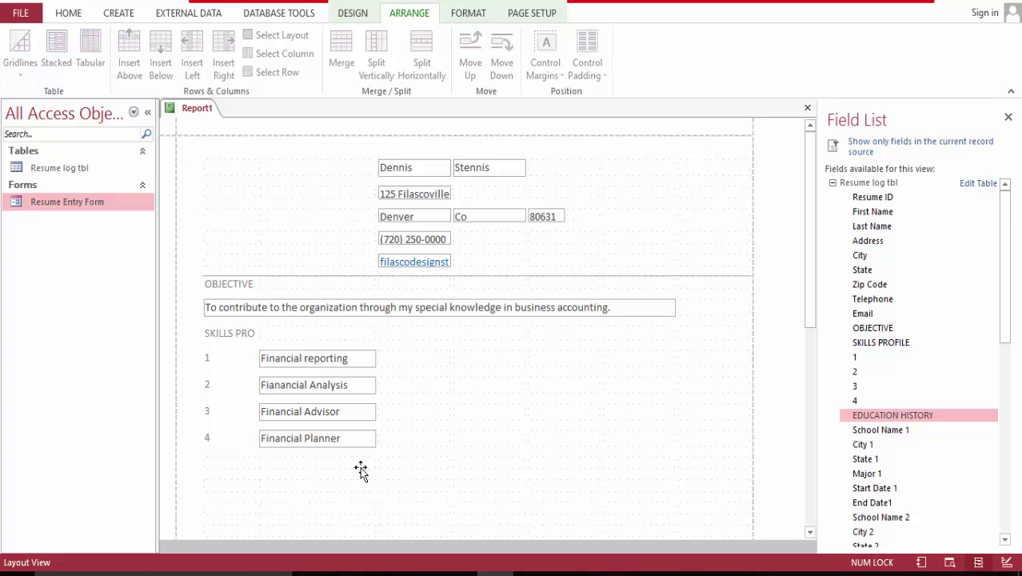
{"action": "key", "text": "ctrl+z"}
{"action": "left_click_drag", "start_coordinate": [337, 463], "coordinate": [292, 467]}
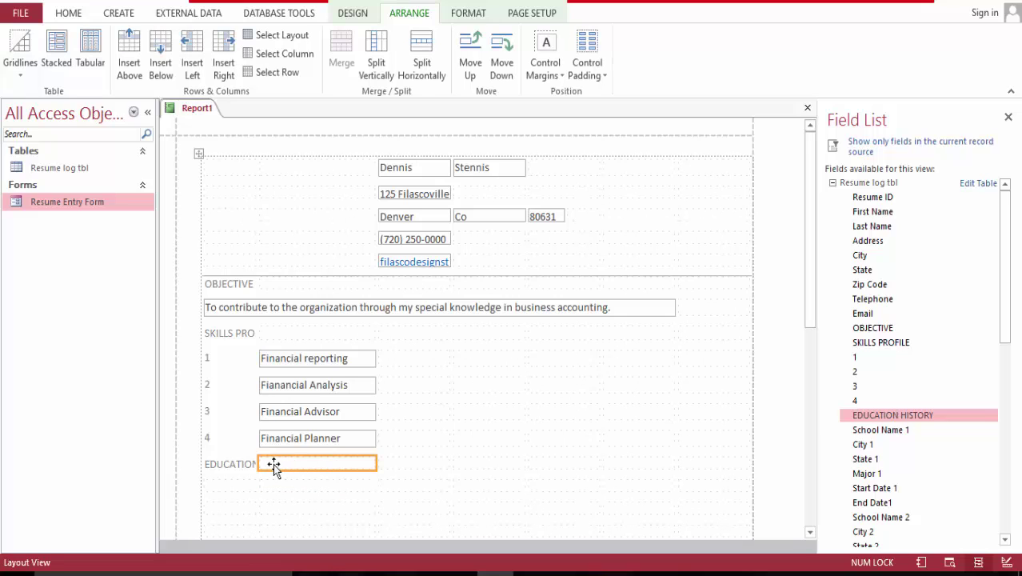
Step: Add the School Name 1 field below the EDUCATION HISTORY label and move its text box over to the third column
{"action": "scroll", "coordinate": [810, 254], "scroll_direction": "down", "scroll_amount": 4}
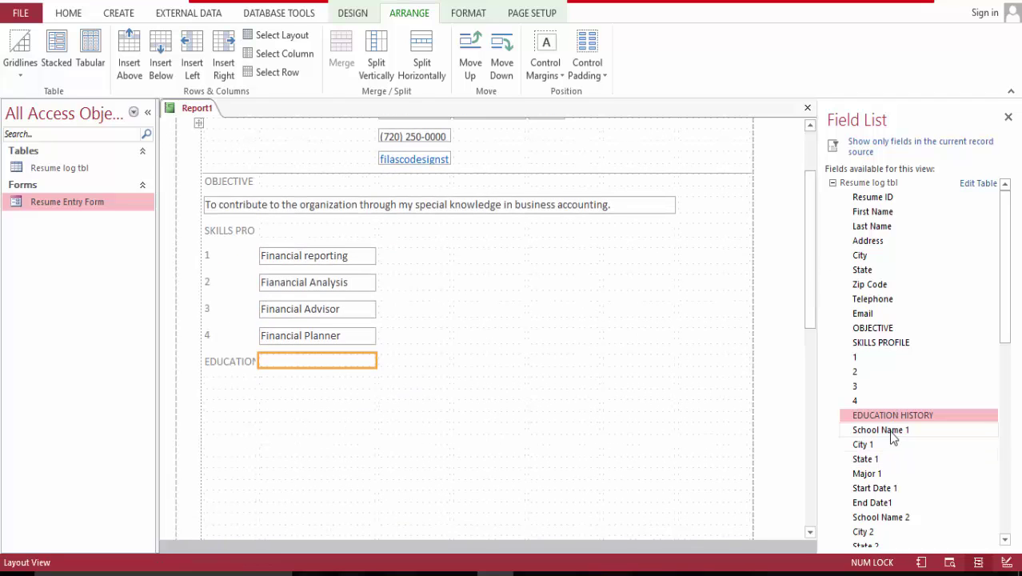
{"action": "left_click_drag", "start_coordinate": [885, 434], "coordinate": [230, 394]}
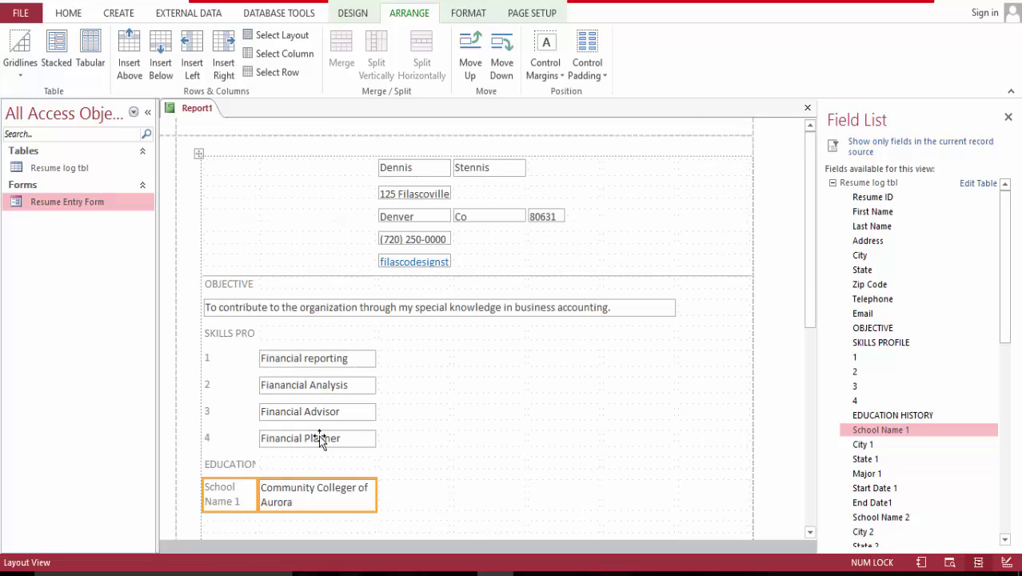
{"action": "left_click_drag", "start_coordinate": [811, 288], "coordinate": [816, 338]}
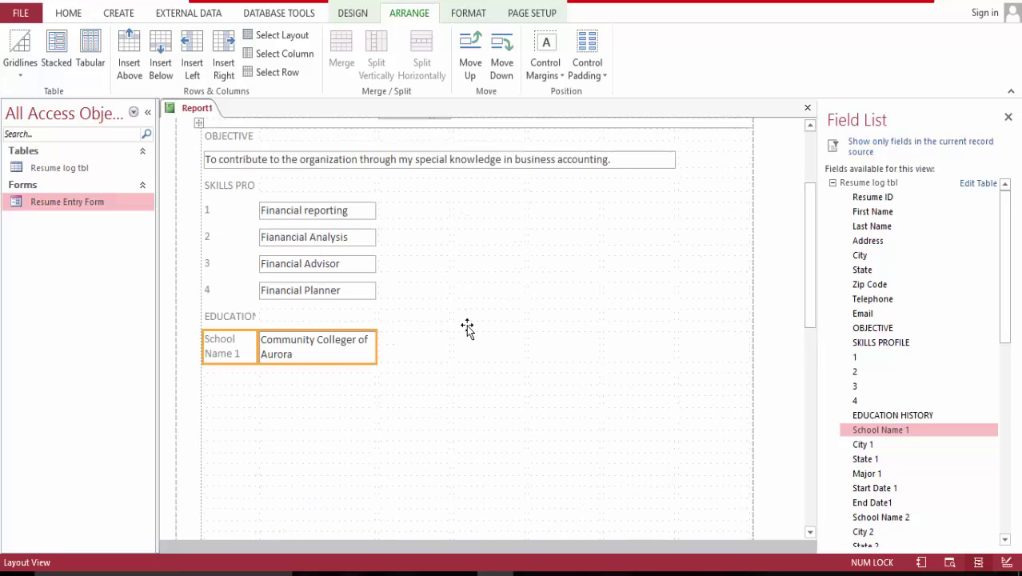
{"action": "left_click", "coordinate": [336, 352]}
{"action": "left_click_drag", "start_coordinate": [337, 351], "coordinate": [396, 348]}
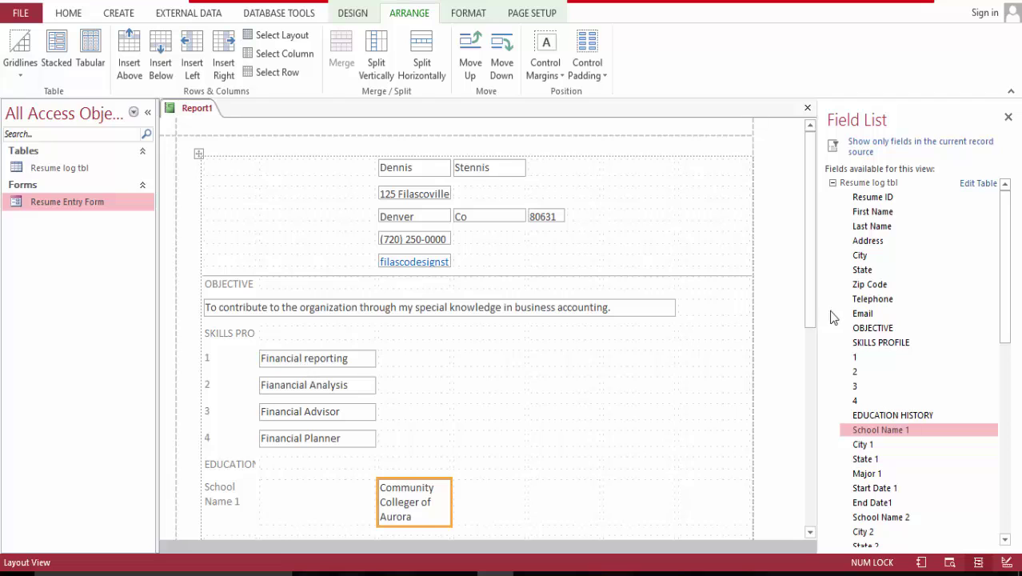
Step: Merge the School Name 1 label with the empty cell beside it and split the merged cell vertically to reduce its height
{"action": "left_click_drag", "start_coordinate": [810, 278], "coordinate": [821, 330]}
{"action": "left_click", "coordinate": [293, 369]}
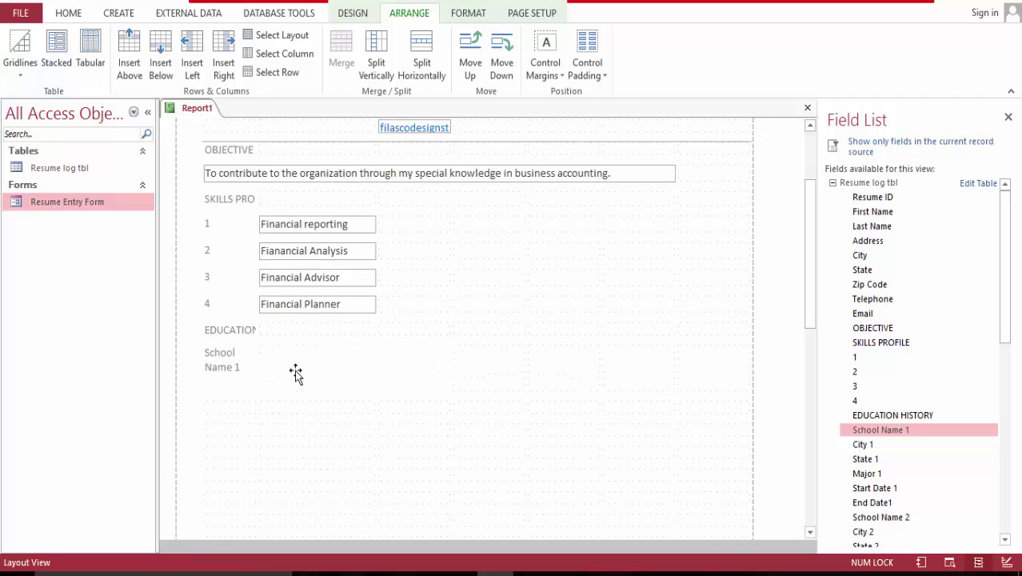
{"action": "left_click", "coordinate": [240, 366], "text": "ctrl"}
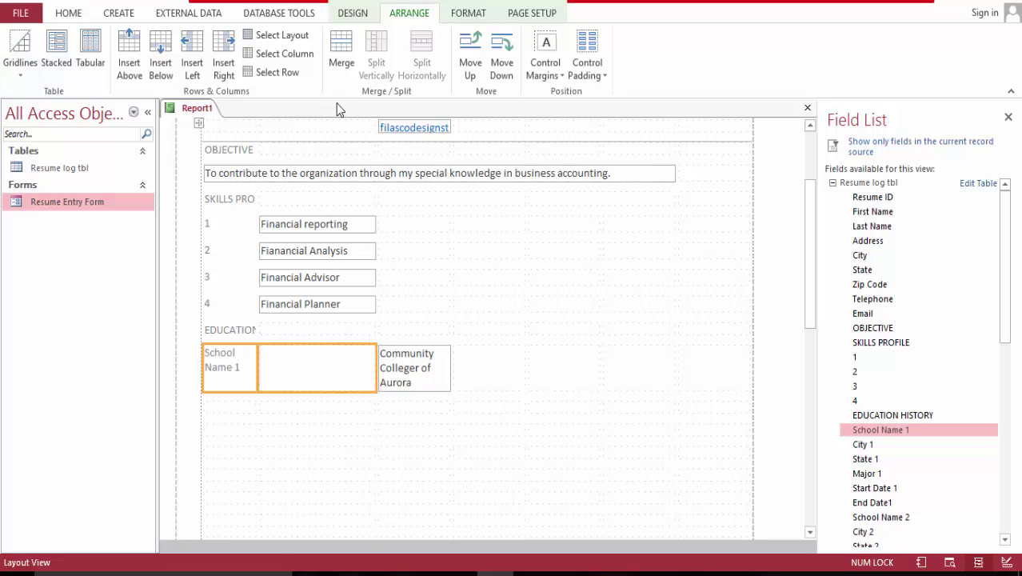
{"action": "left_click", "coordinate": [348, 48]}
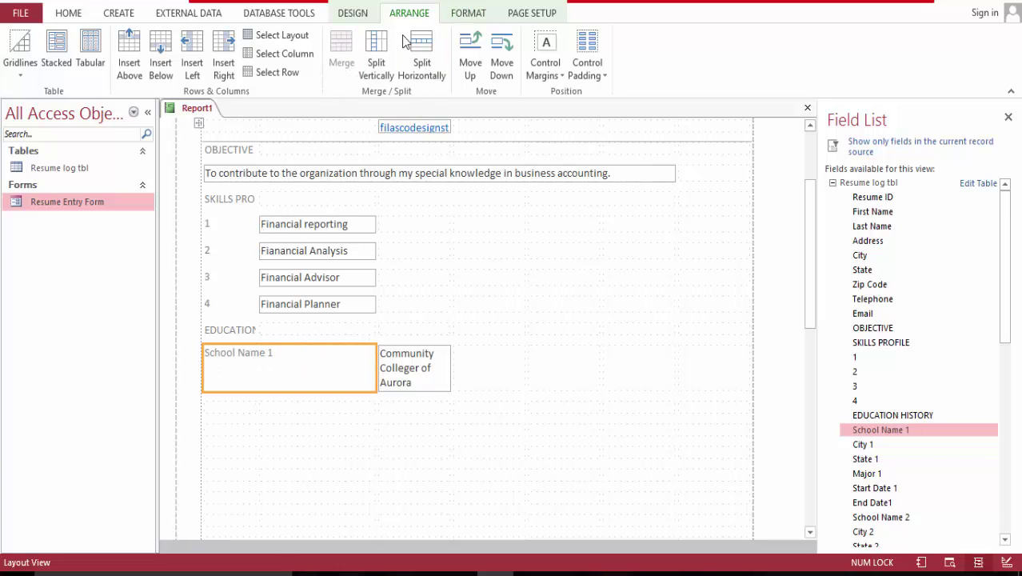
{"action": "left_click", "coordinate": [376, 62]}
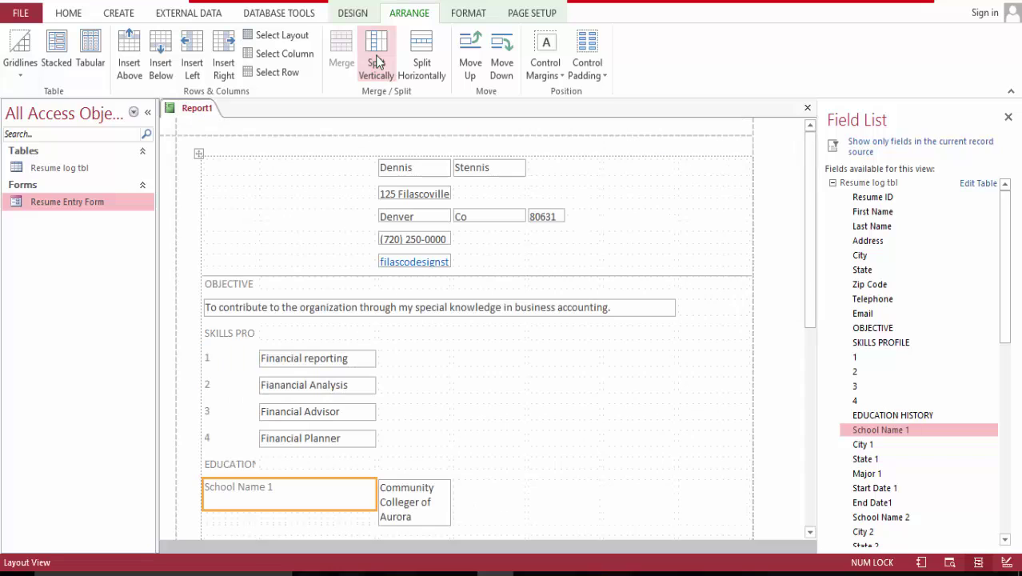
{"action": "left_click", "coordinate": [385, 49]}
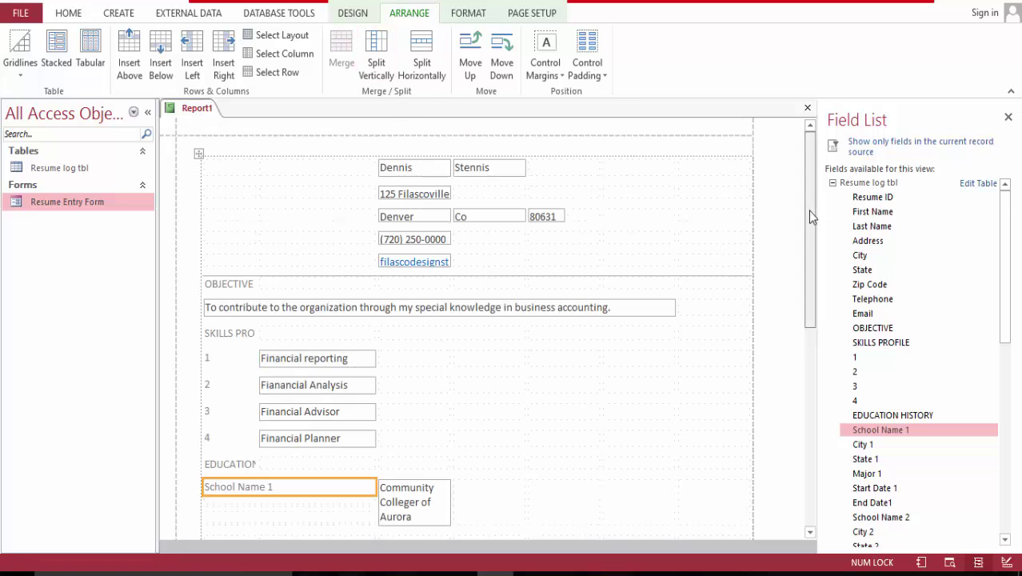
Step: Merge the School Name 1 text box with the empty cell beside it and split the merged cell vertically to reduce its height
{"action": "left_click_drag", "start_coordinate": [807, 210], "coordinate": [822, 253]}
{"action": "left_click", "coordinate": [426, 360]}
{"action": "left_click", "coordinate": [477, 367], "text": "shift"}
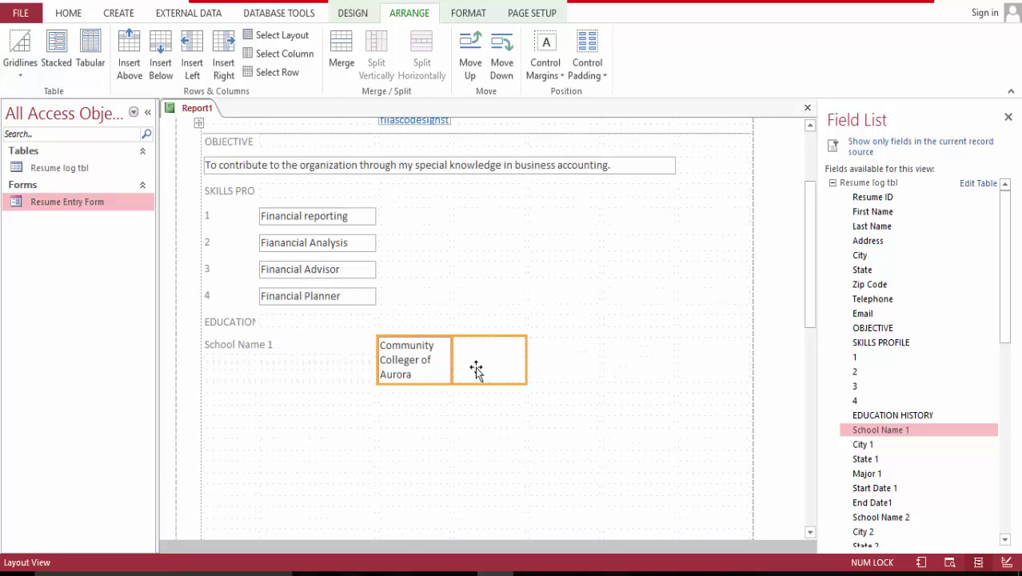
{"action": "left_click", "coordinate": [342, 48]}
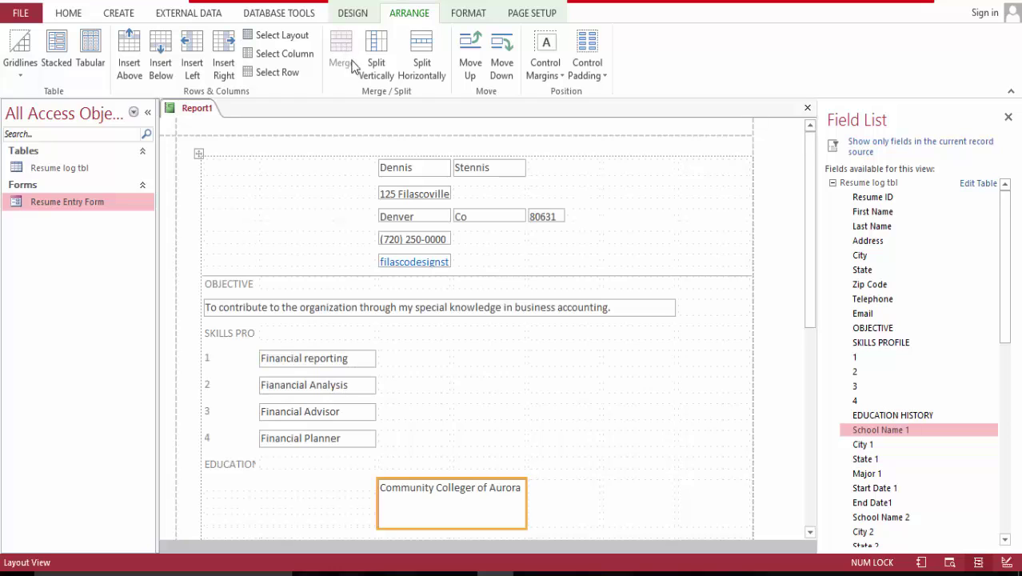
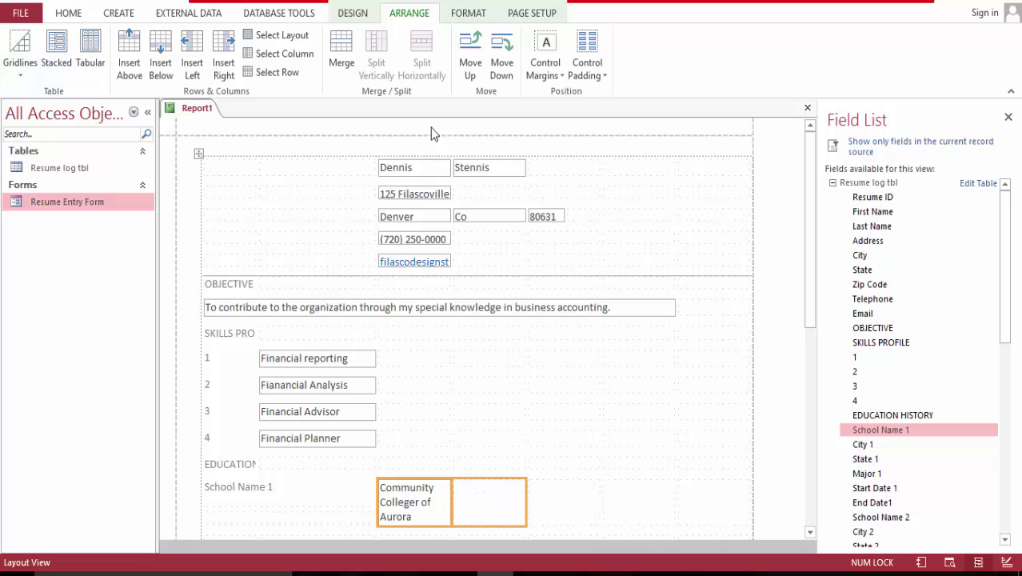
{"action": "left_click", "coordinate": [341, 48]}
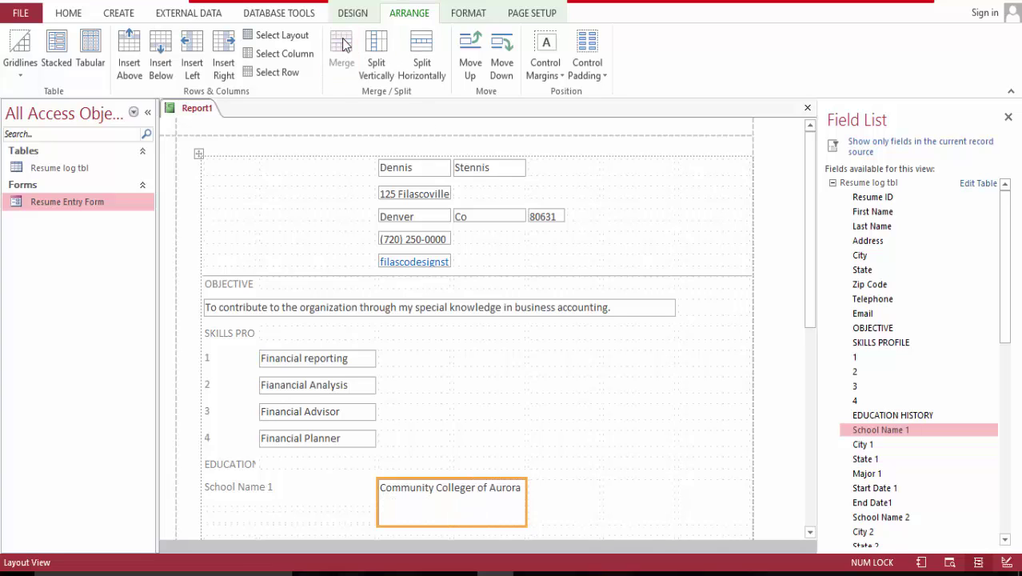
{"action": "left_click", "coordinate": [421, 56]}
{"action": "left_click", "coordinate": [383, 52]}
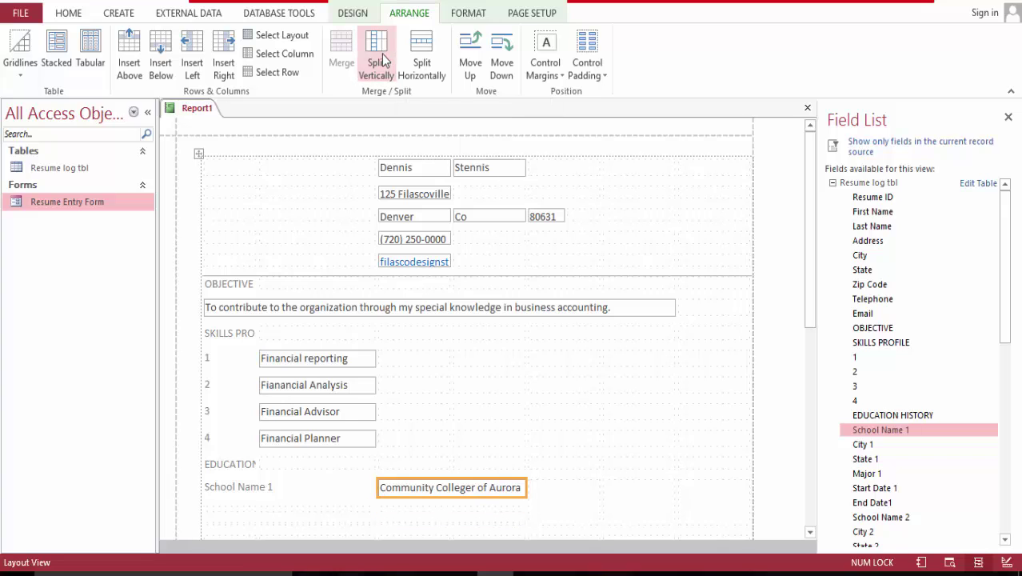
Step: Try splitting the School Name 1 label cell horizontally and undo the split
{"action": "left_click", "coordinate": [317, 485]}
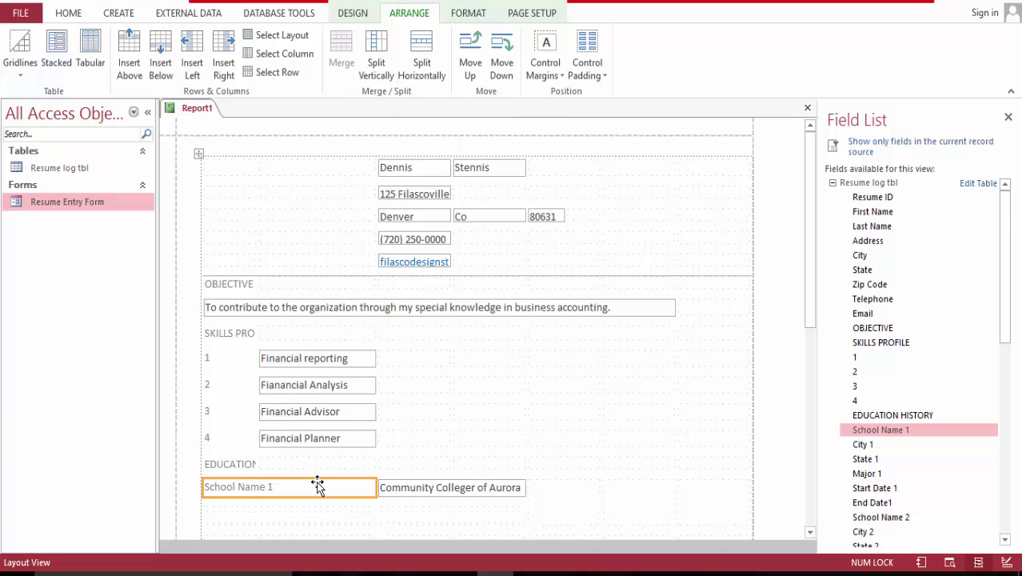
{"action": "left_click", "coordinate": [423, 61]}
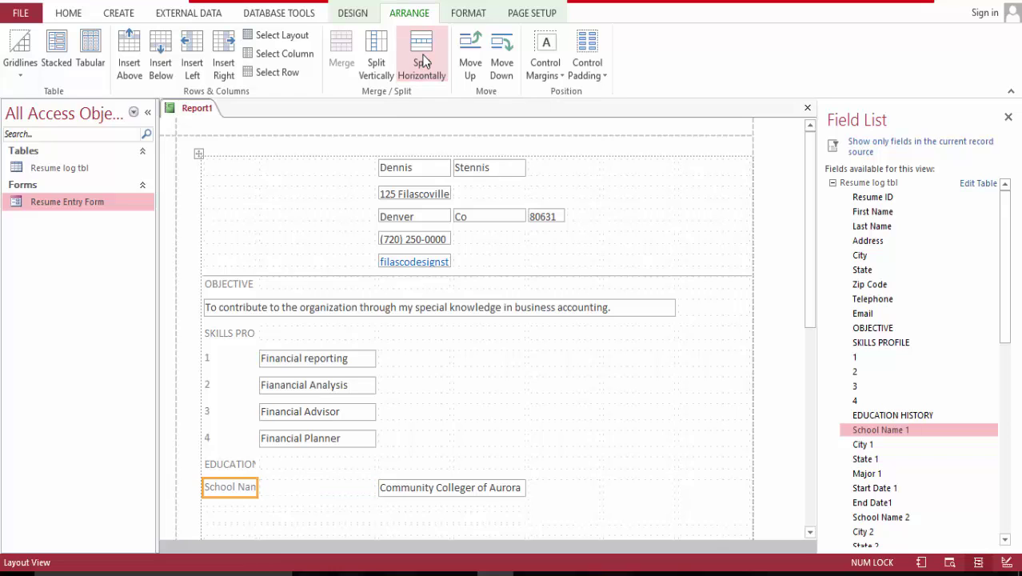
{"action": "key", "text": "ctrl+z"}
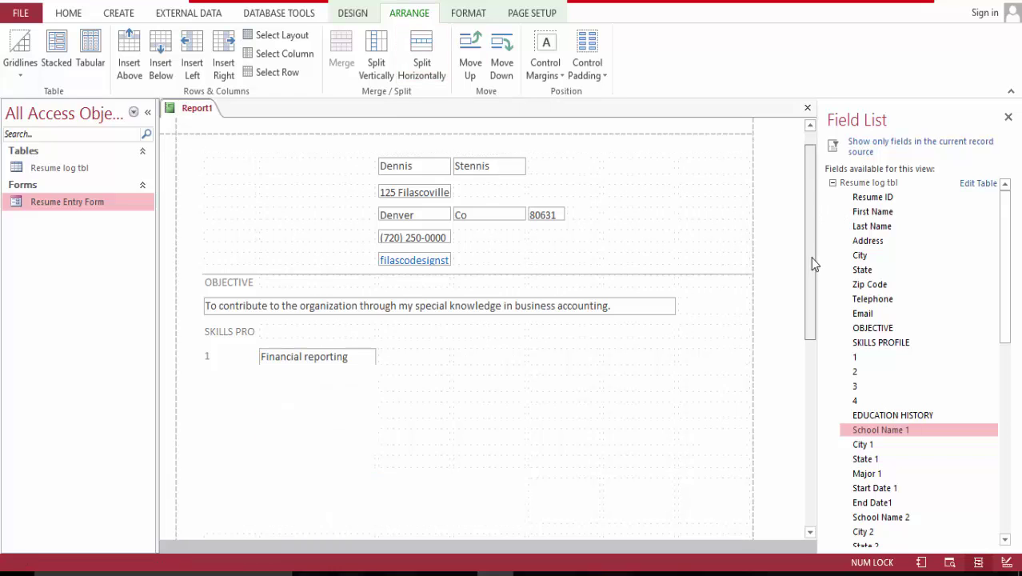
Step: Add the City 1 field below School Name 1, replacing its label with the field's text box under the School Name 1 label
{"action": "left_click_drag", "start_coordinate": [809, 257], "coordinate": [810, 269]}
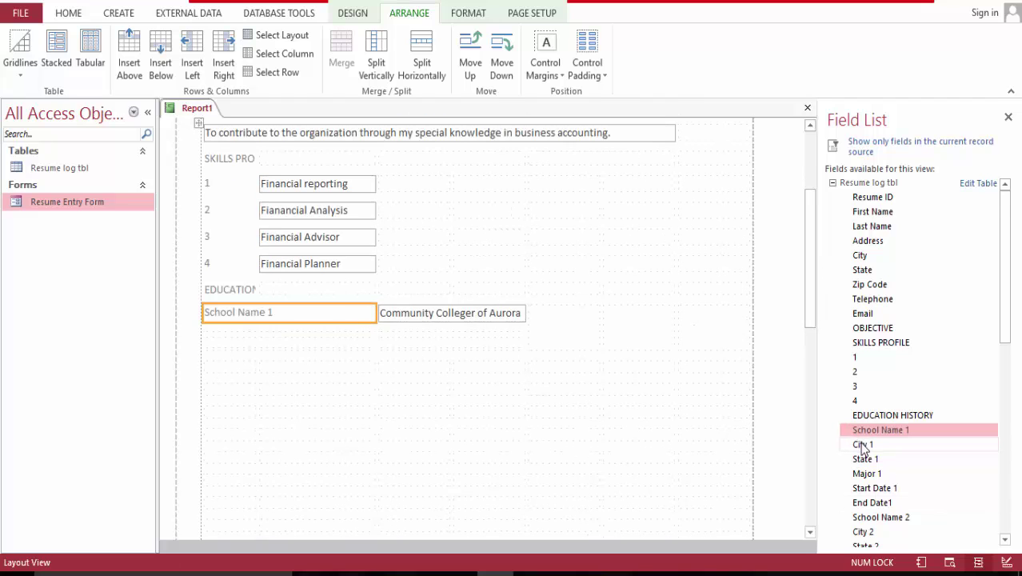
{"action": "left_click_drag", "start_coordinate": [857, 449], "coordinate": [263, 339]}
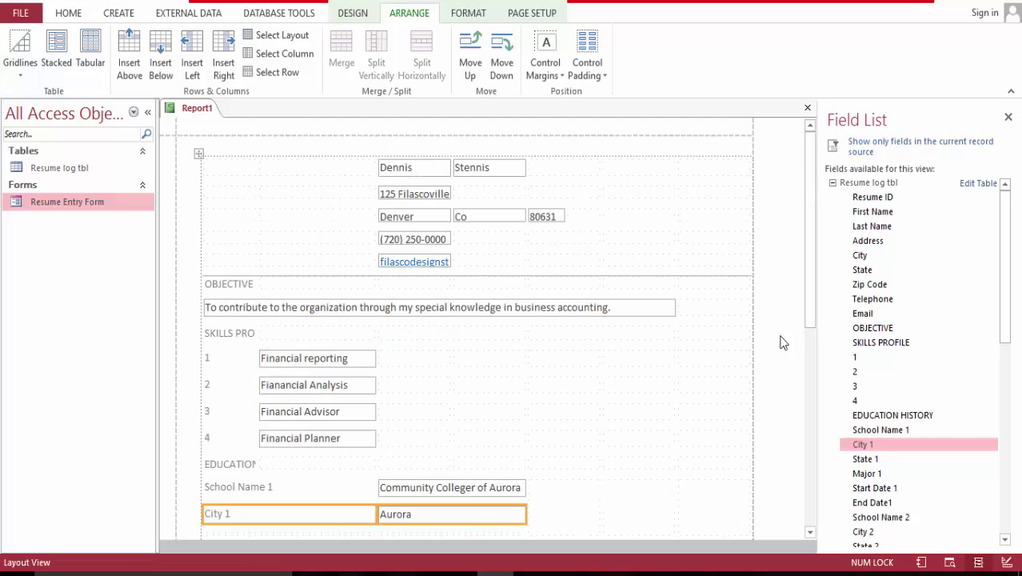
{"action": "scroll", "coordinate": [810, 337], "scroll_direction": "down", "scroll_amount": 3}
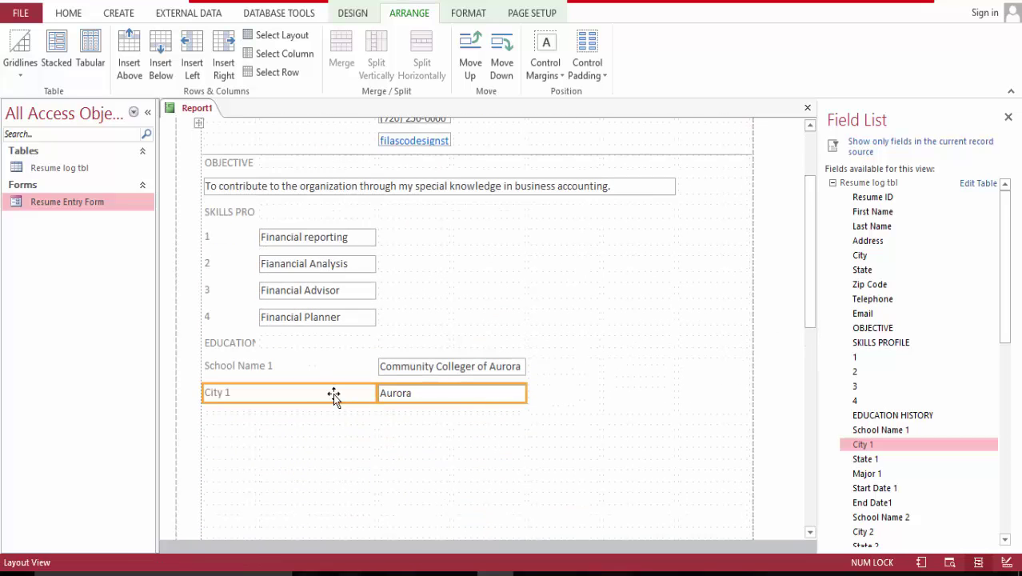
{"action": "left_click", "coordinate": [330, 396]}
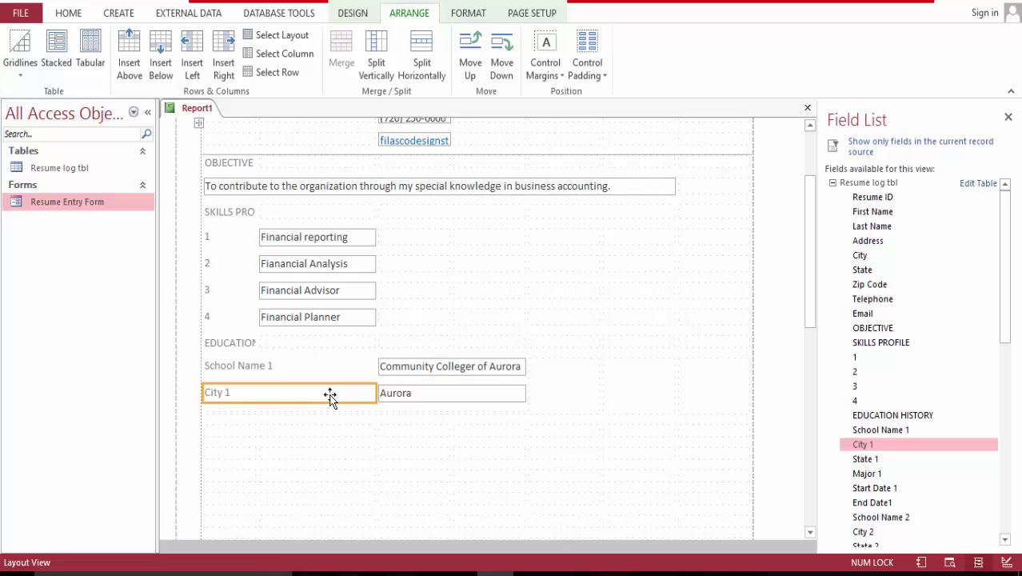
{"action": "key", "text": "Delete"}
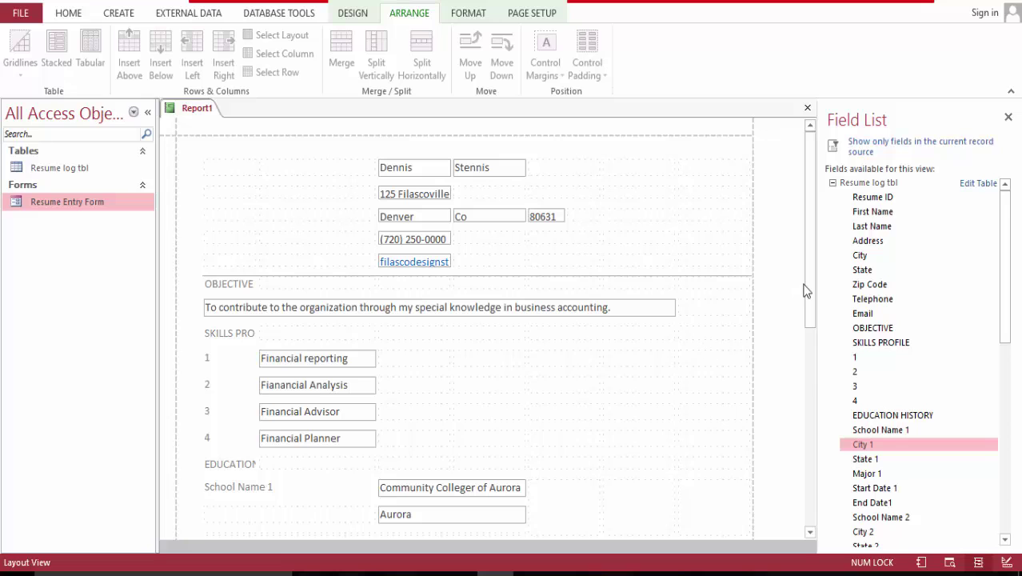
{"action": "left_click_drag", "start_coordinate": [809, 282], "coordinate": [807, 325]}
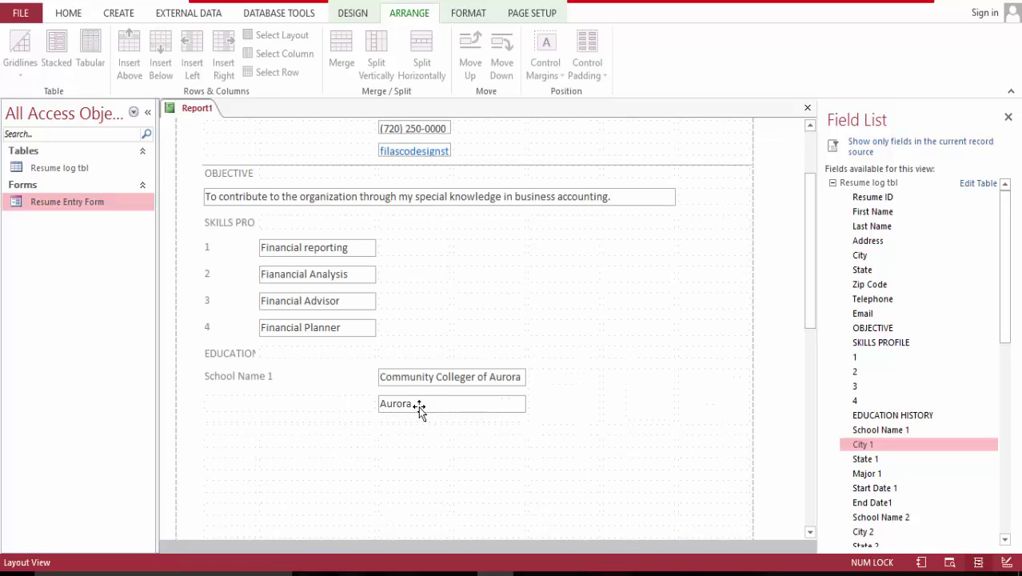
{"action": "left_click_drag", "start_coordinate": [418, 406], "coordinate": [267, 401]}
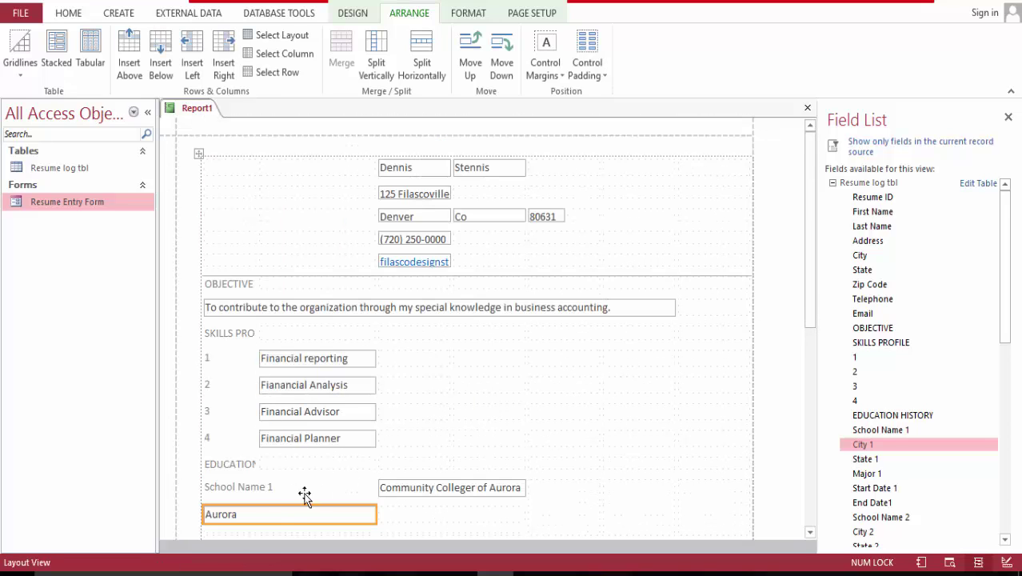
Step: Delete the School Name 1 label and move the field's text box into the vacated cell under EDUCATION HISTORY
{"action": "left_click", "coordinate": [273, 489]}
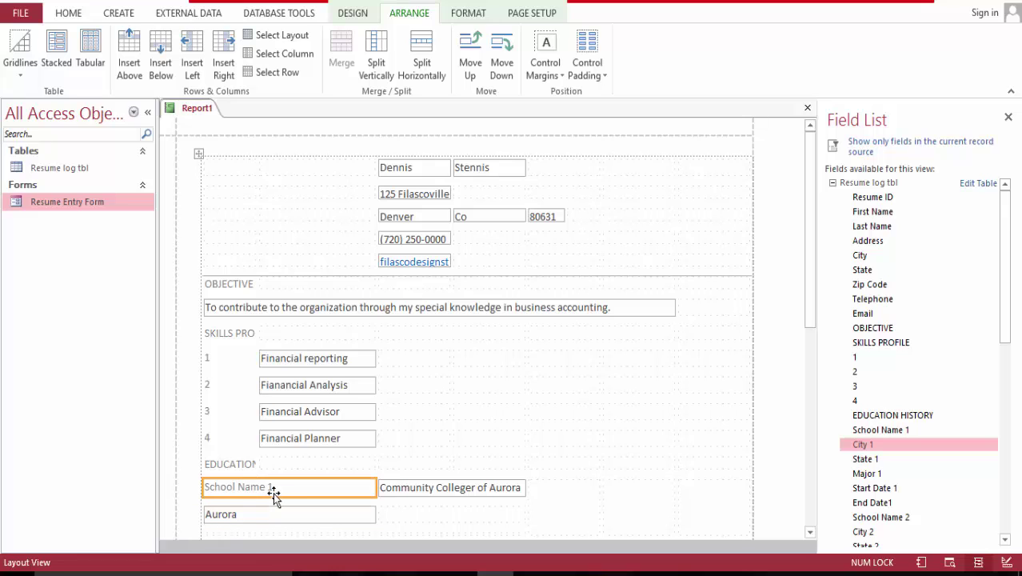
{"action": "key", "text": "Delete"}
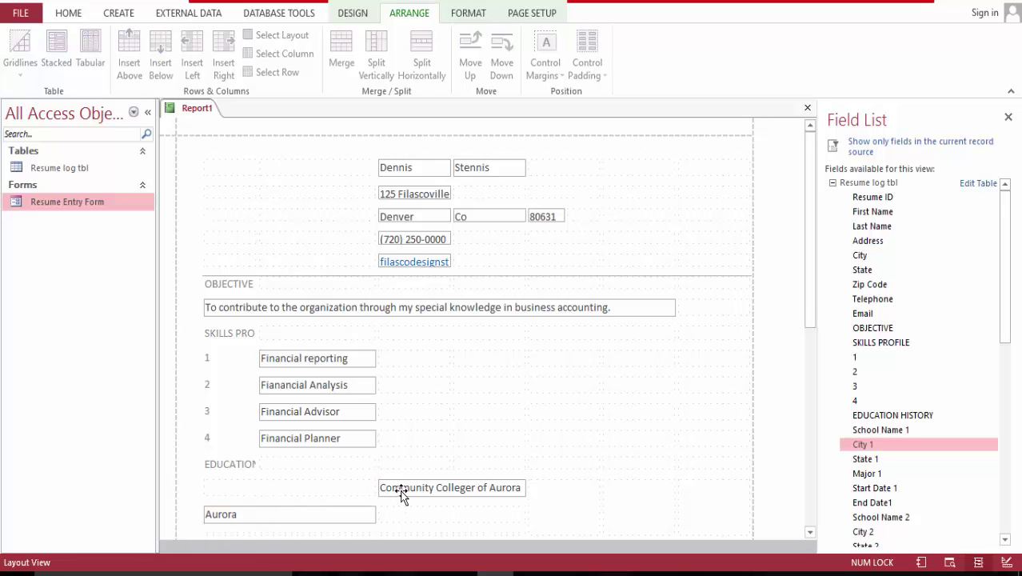
{"action": "left_click_drag", "start_coordinate": [403, 494], "coordinate": [283, 491]}
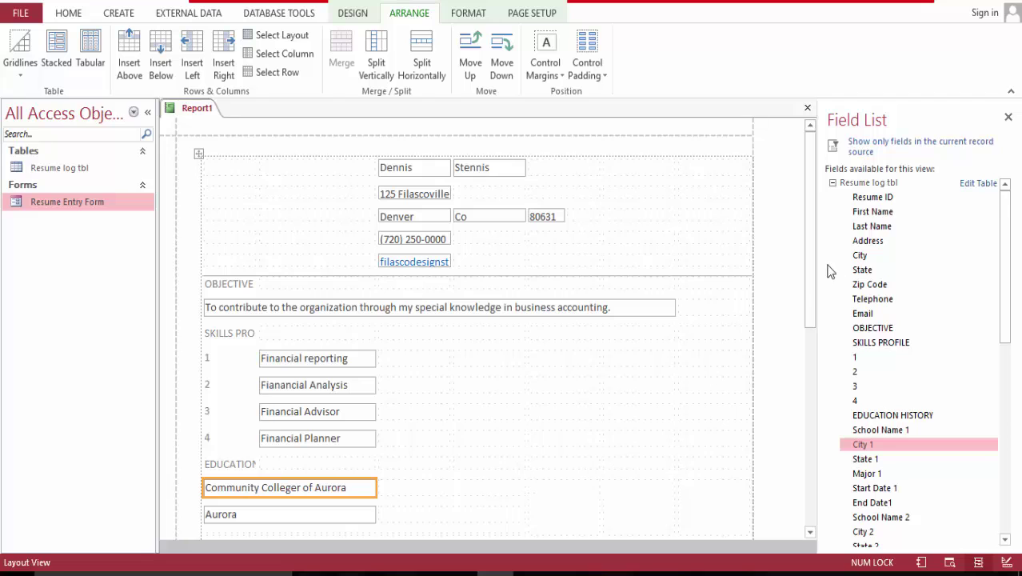
Step: Split the City 1 cell horizontally and add the State 1 field beside it, replacing its label with the field's text box
{"action": "left_click_drag", "start_coordinate": [808, 273], "coordinate": [810, 322]}
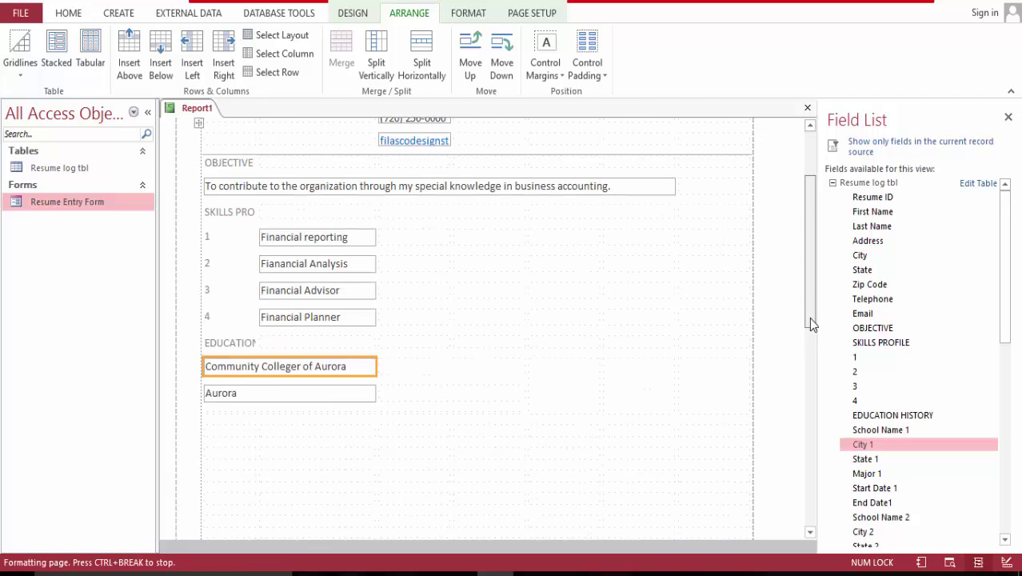
{"action": "left_click", "coordinate": [319, 394]}
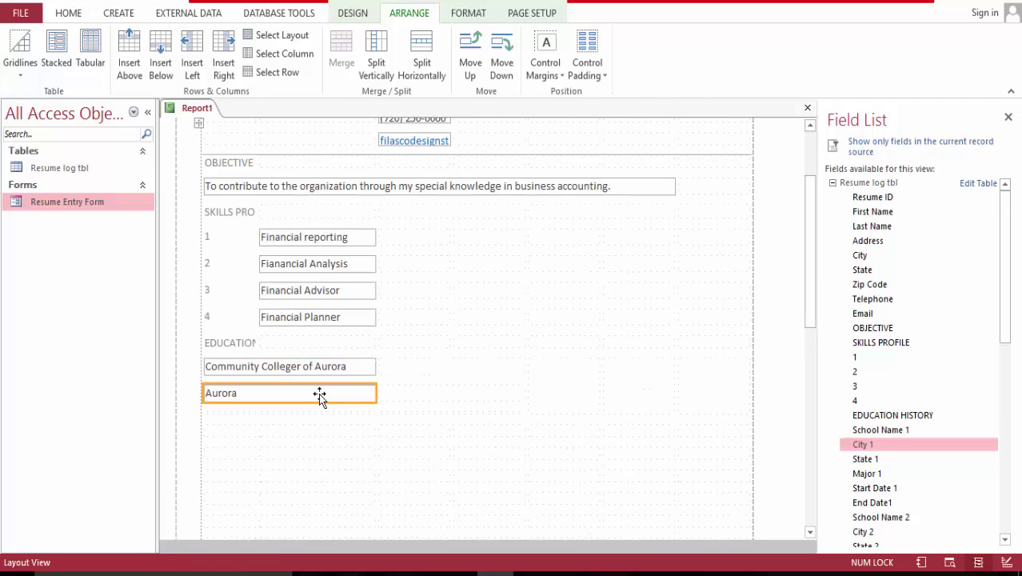
{"action": "left_click", "coordinate": [423, 64]}
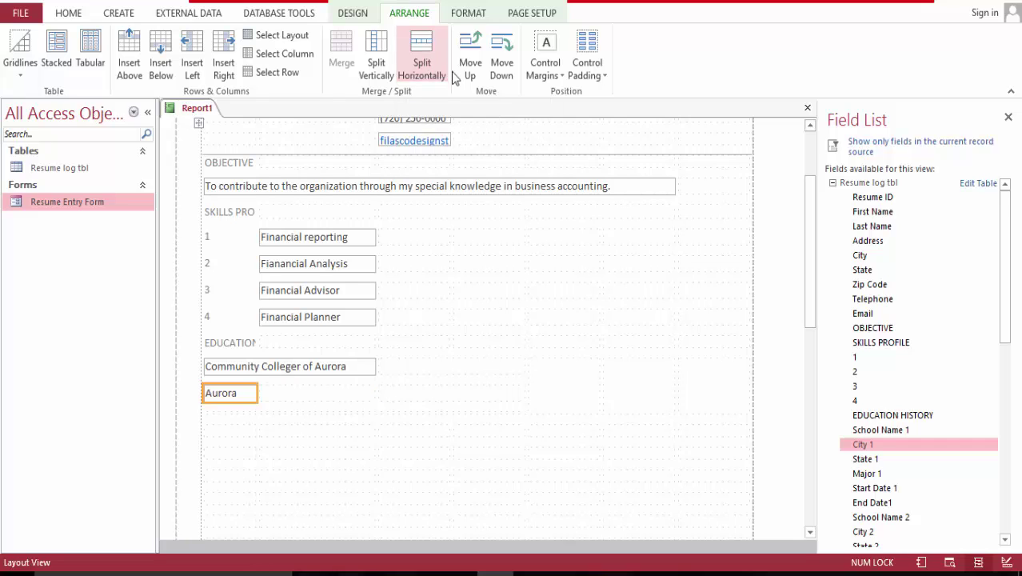
{"action": "left_click_drag", "start_coordinate": [882, 464], "coordinate": [336, 410]}
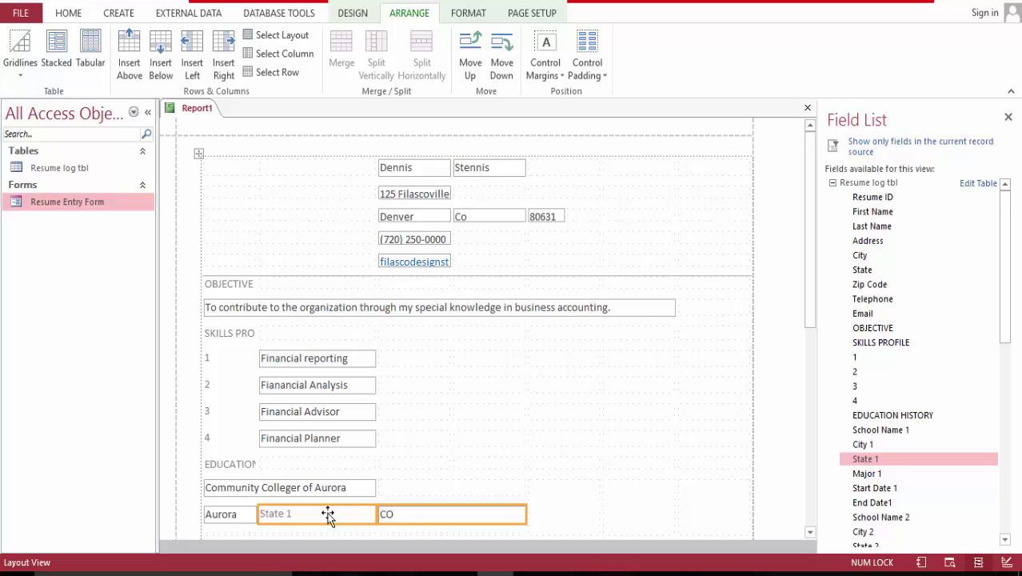
{"action": "left_click", "coordinate": [328, 513]}
{"action": "key", "text": "Delete"}
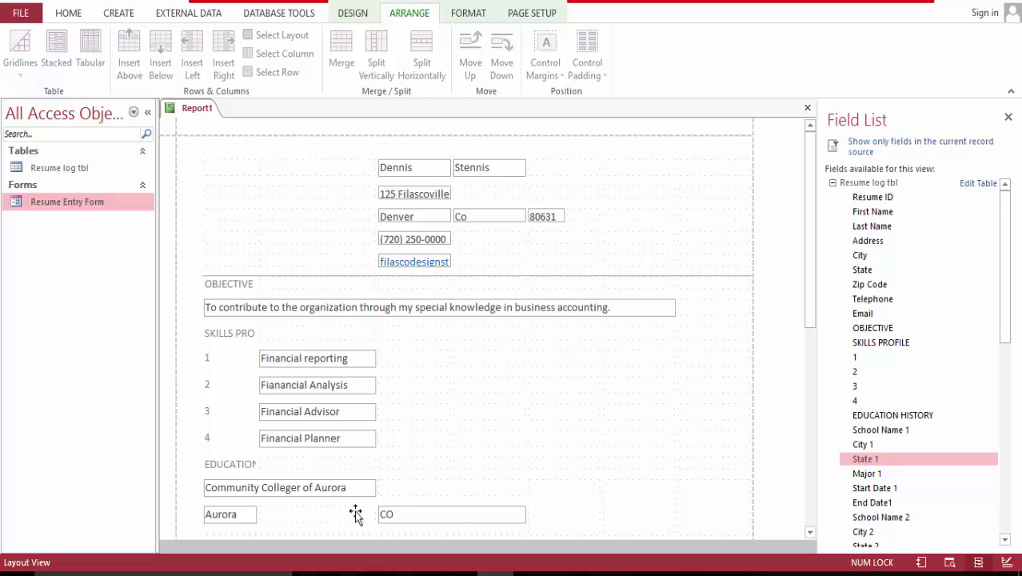
{"action": "left_click", "coordinate": [429, 522]}
{"action": "key", "text": "Delete"}
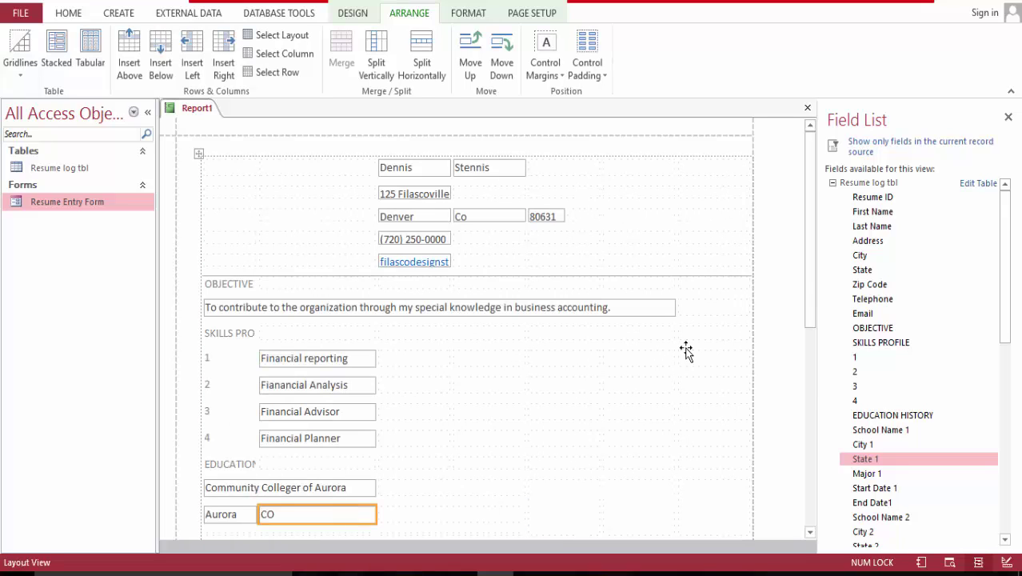
Step: Add the Major 1 field below the City 1 and State 1 row and insert an empty row beneath City 1
{"action": "left_click_drag", "start_coordinate": [811, 268], "coordinate": [821, 333]}
{"action": "left_click_drag", "start_coordinate": [873, 475], "coordinate": [238, 334]}
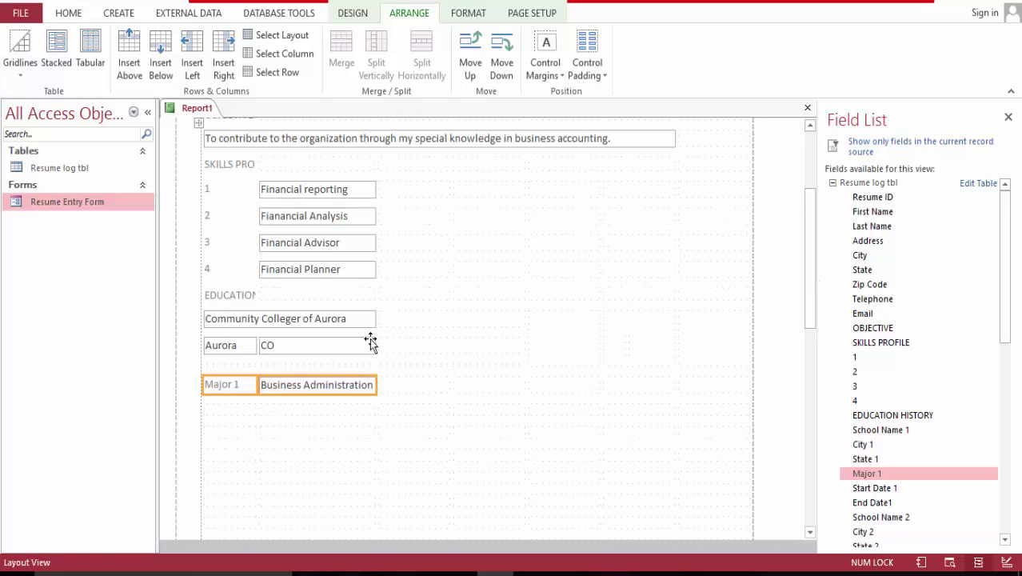
{"action": "left_click", "coordinate": [239, 344]}
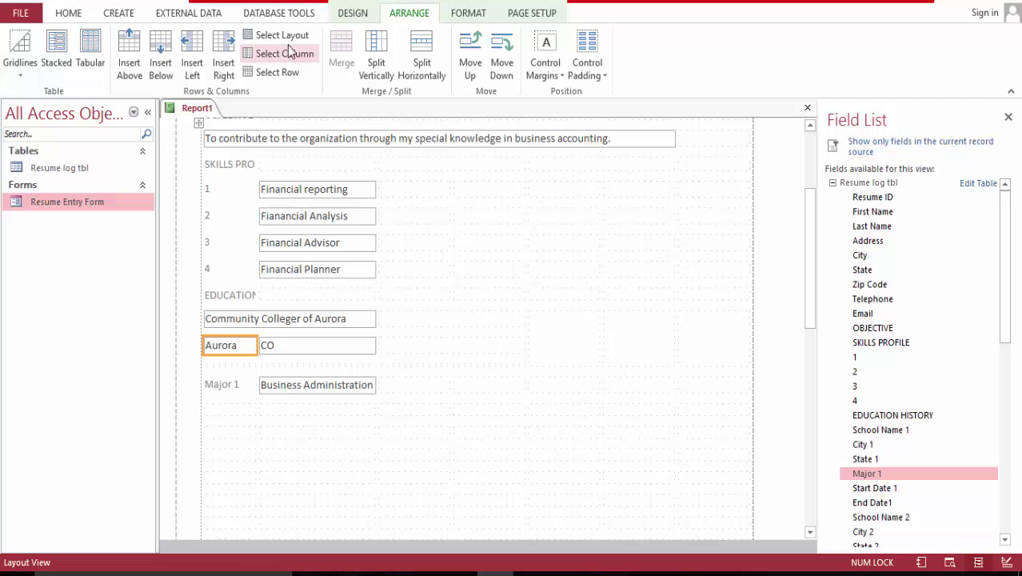
{"action": "left_click", "coordinate": [163, 49]}
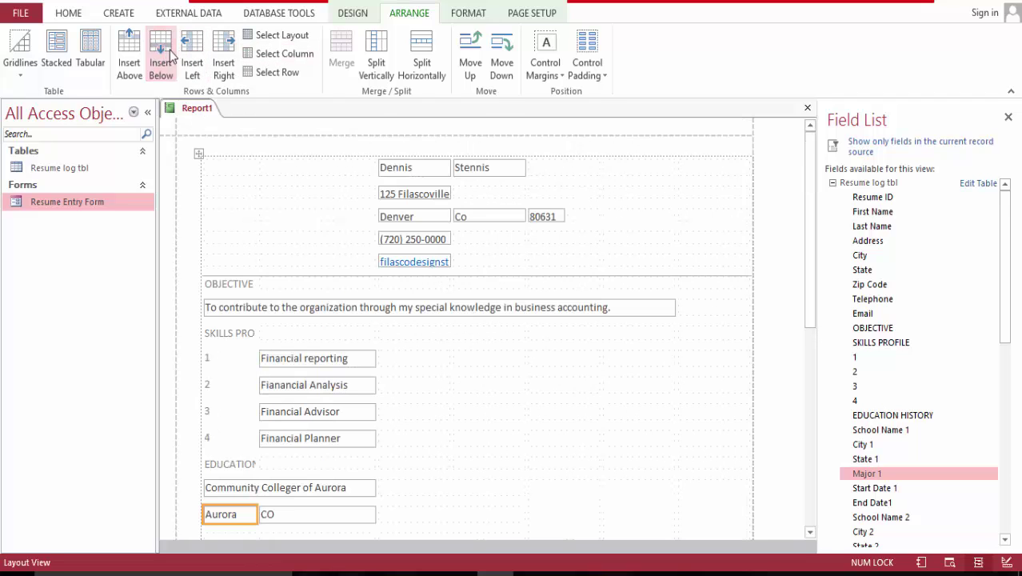
Step: Move the Major 1 label up into the inserted row directly below City 1
{"action": "left_click_drag", "start_coordinate": [807, 228], "coordinate": [808, 277]}
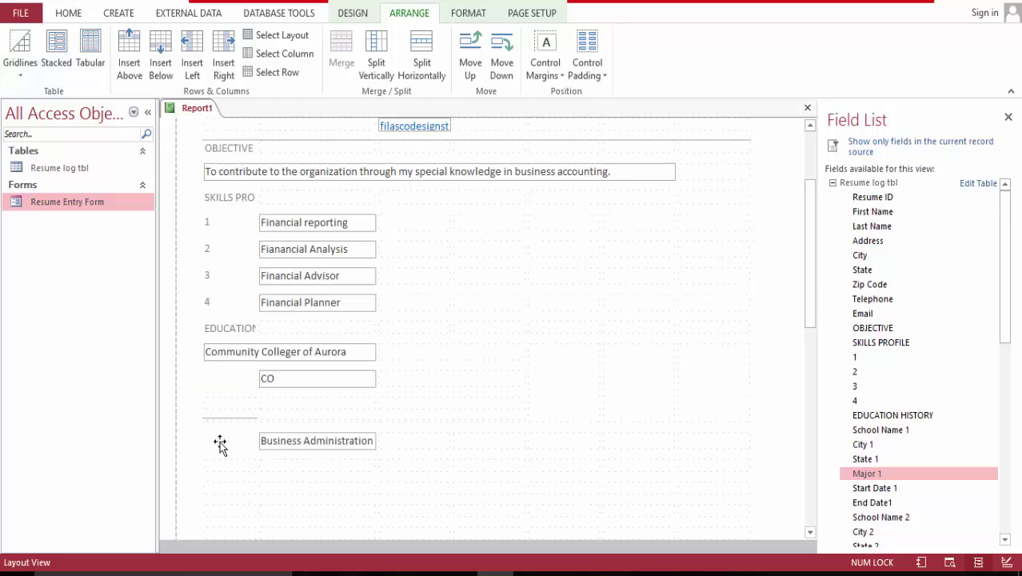
{"action": "left_click_drag", "start_coordinate": [222, 442], "coordinate": [223, 408]}
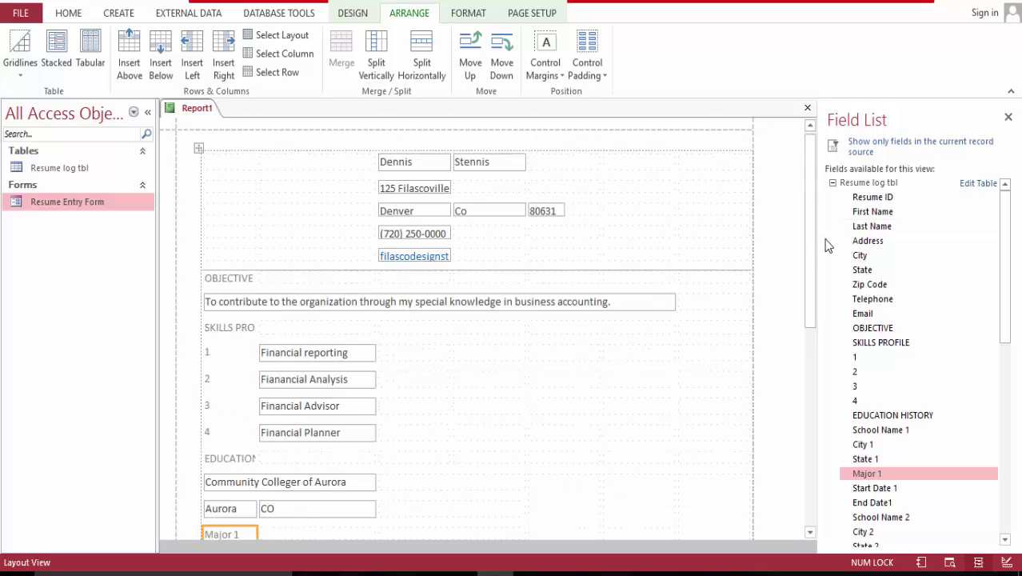
{"action": "left_click_drag", "start_coordinate": [809, 259], "coordinate": [809, 297]}
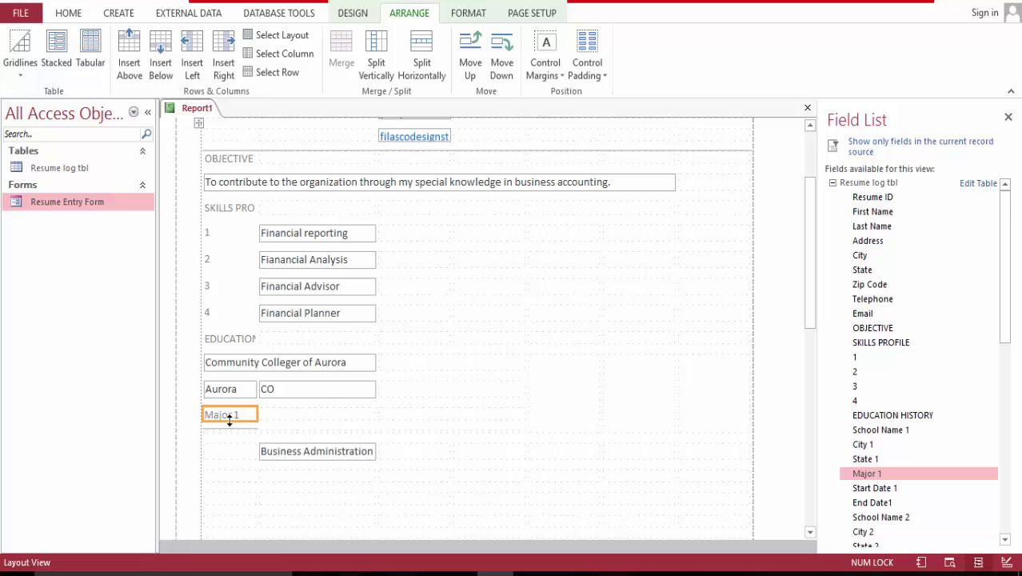
{"action": "left_click_drag", "start_coordinate": [234, 418], "coordinate": [234, 419]}
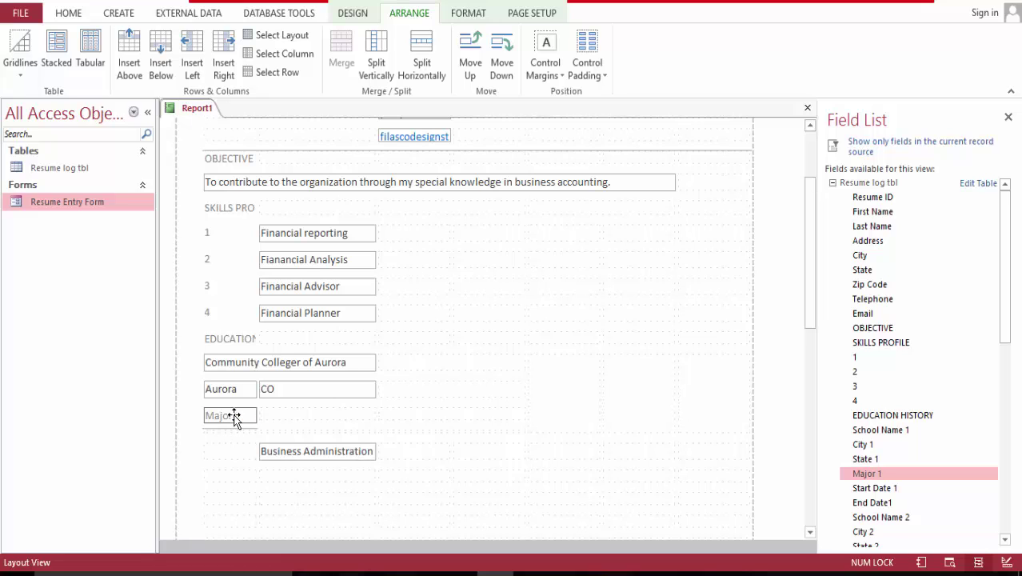
{"action": "key", "text": "ctrl+z"}
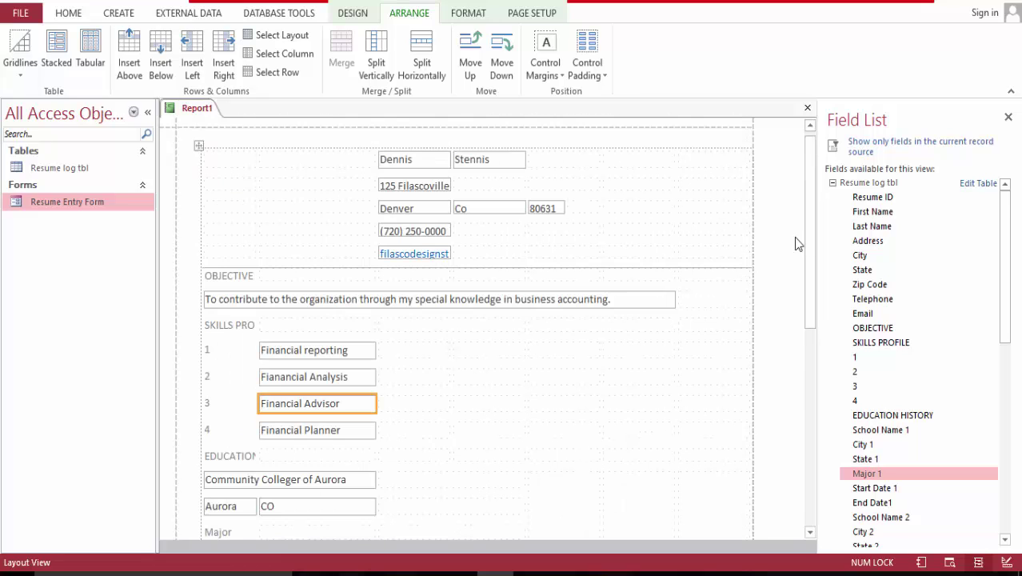
Step: Delete the Major 1 label and move the field's text box into the cell directly below City 1
{"action": "left_click_drag", "start_coordinate": [812, 257], "coordinate": [810, 280]}
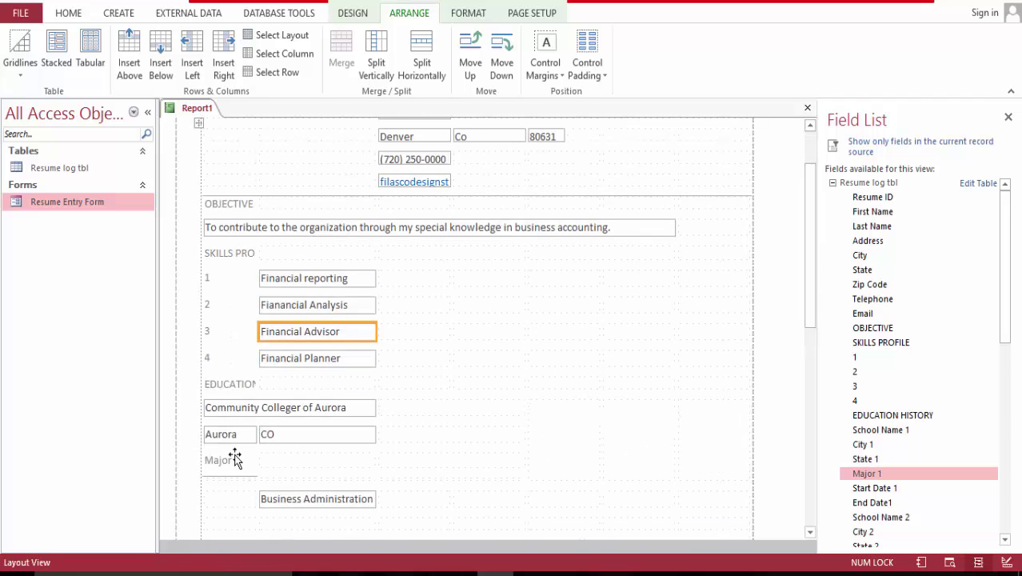
{"action": "left_click", "coordinate": [233, 460]}
{"action": "key", "text": "Delete"}
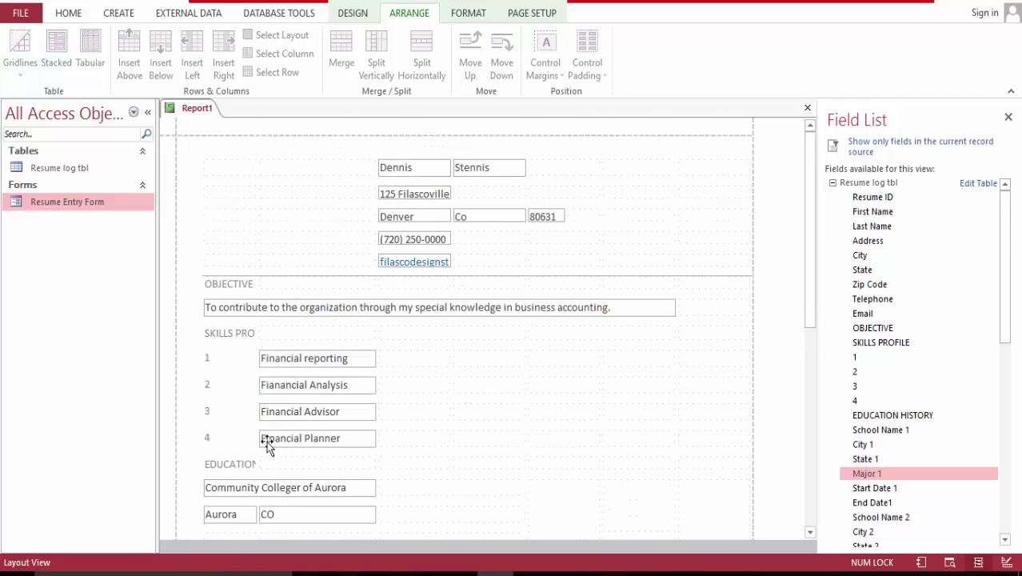
{"action": "left_click_drag", "start_coordinate": [812, 257], "coordinate": [812, 283]}
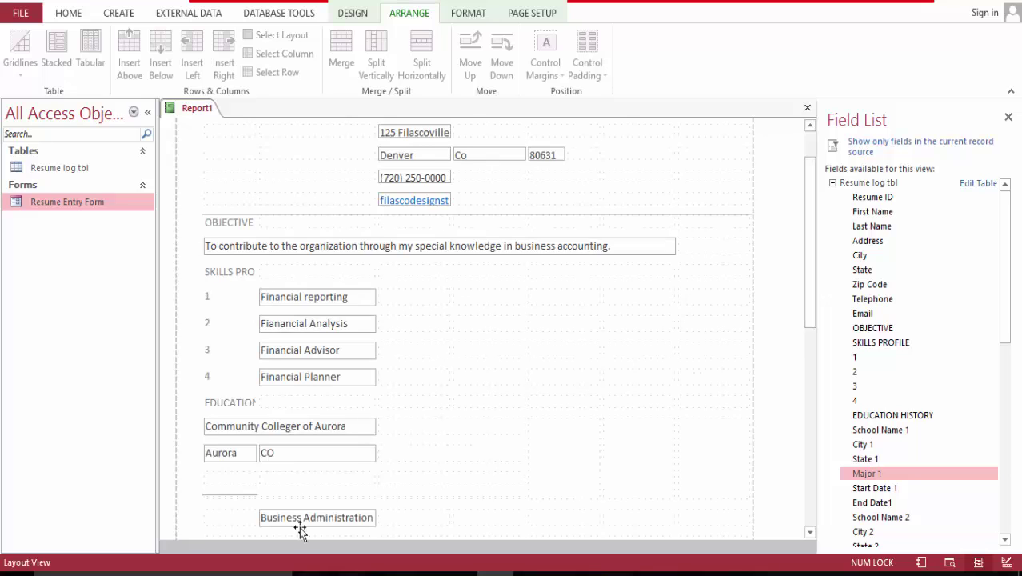
{"action": "left_click_drag", "start_coordinate": [316, 518], "coordinate": [239, 482]}
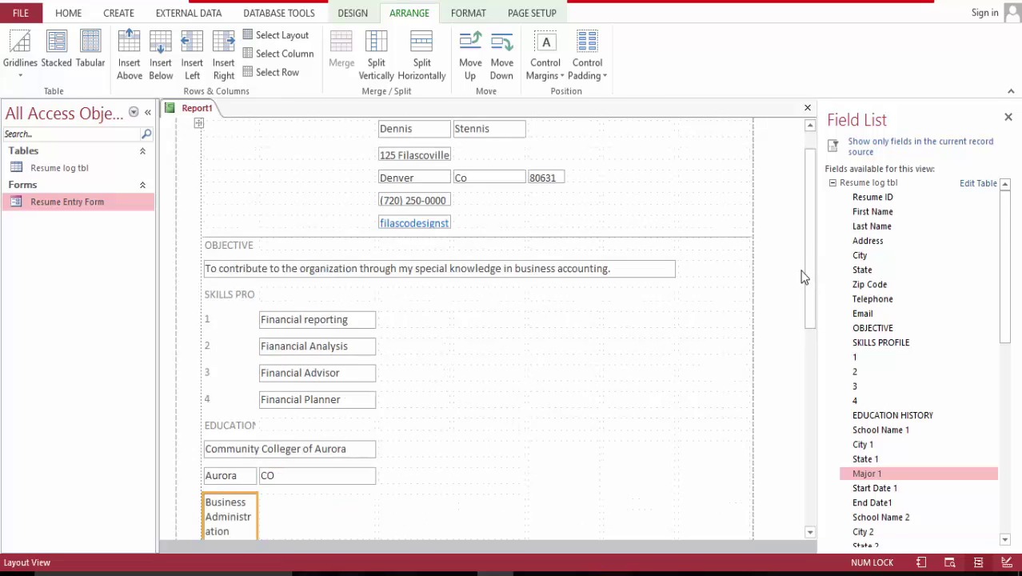
Step: Merge the Major 1 text box with the empty cell beside it and split the merged cell vertically to reduce its height
{"action": "left_click_drag", "start_coordinate": [808, 285], "coordinate": [812, 310]}
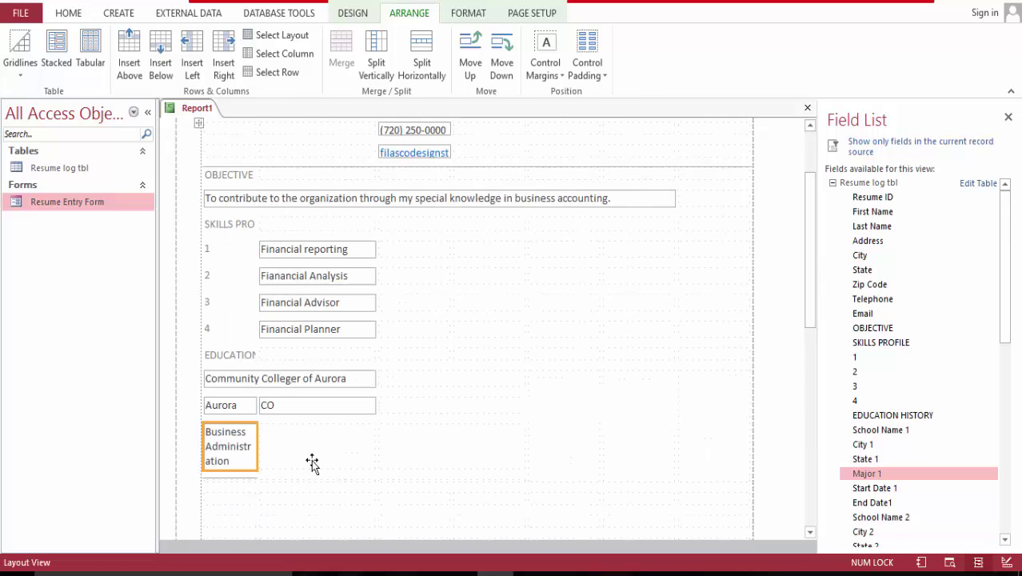
{"action": "left_click", "coordinate": [326, 452], "text": "ctrl"}
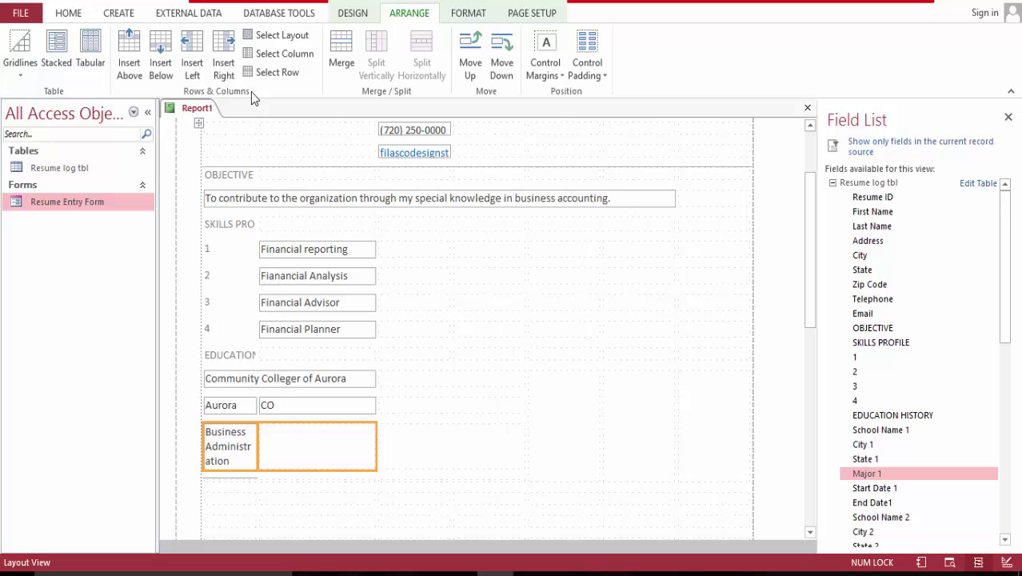
{"action": "left_click", "coordinate": [340, 46]}
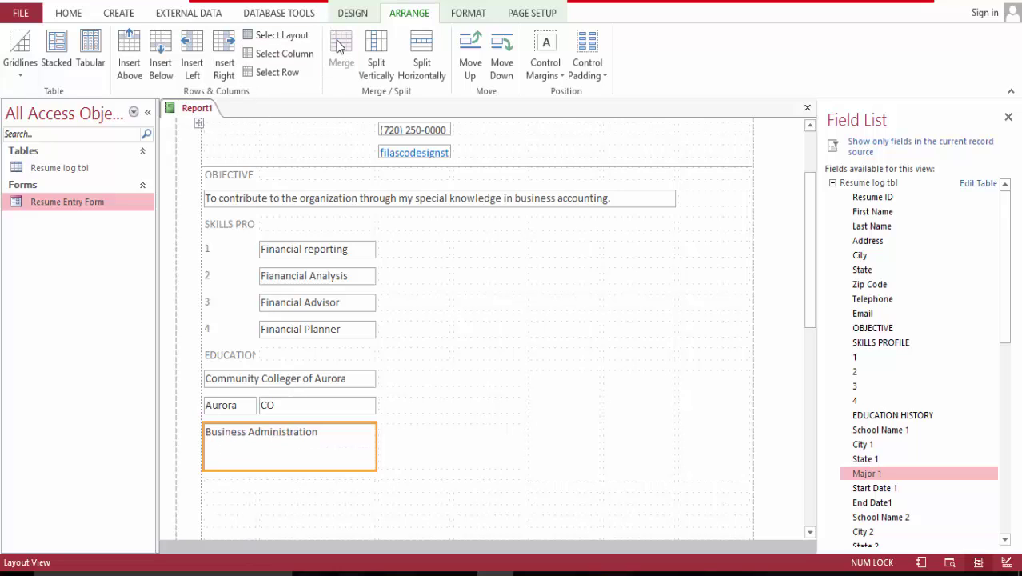
{"action": "left_click", "coordinate": [382, 64]}
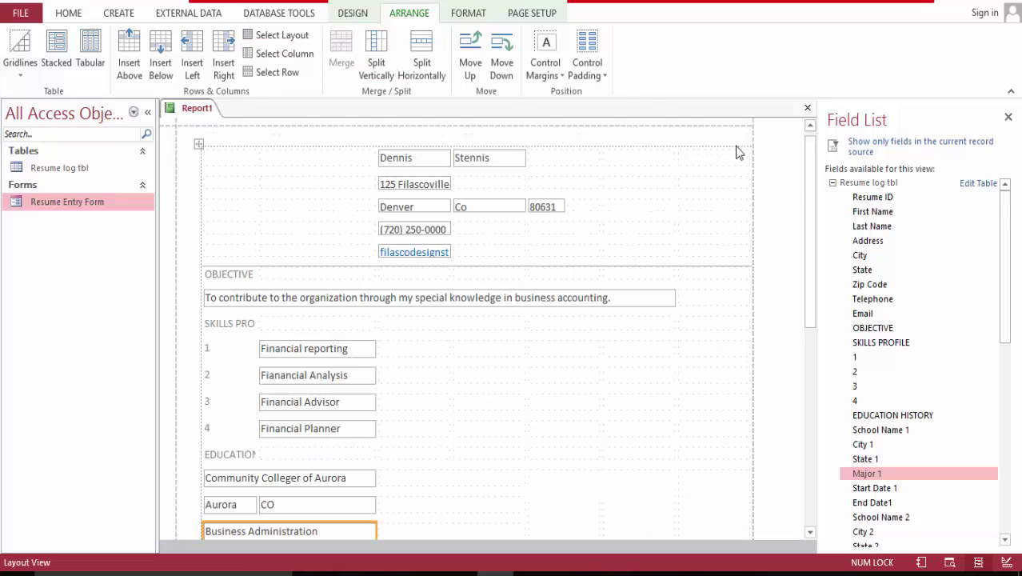
Step: Add the Start Date 1 field beside School Name 1 and split its text box vertically to reduce its height
{"action": "left_click_drag", "start_coordinate": [809, 232], "coordinate": [813, 236]}
{"action": "scroll", "coordinate": [813, 236], "scroll_direction": "down", "scroll_amount": 1}
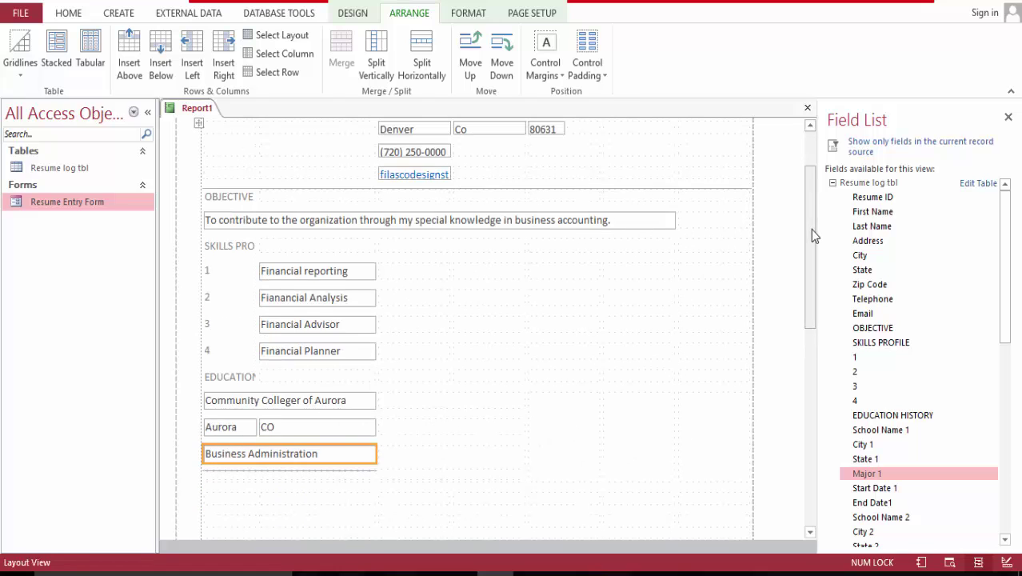
{"action": "left_click_drag", "start_coordinate": [810, 231], "coordinate": [810, 238]}
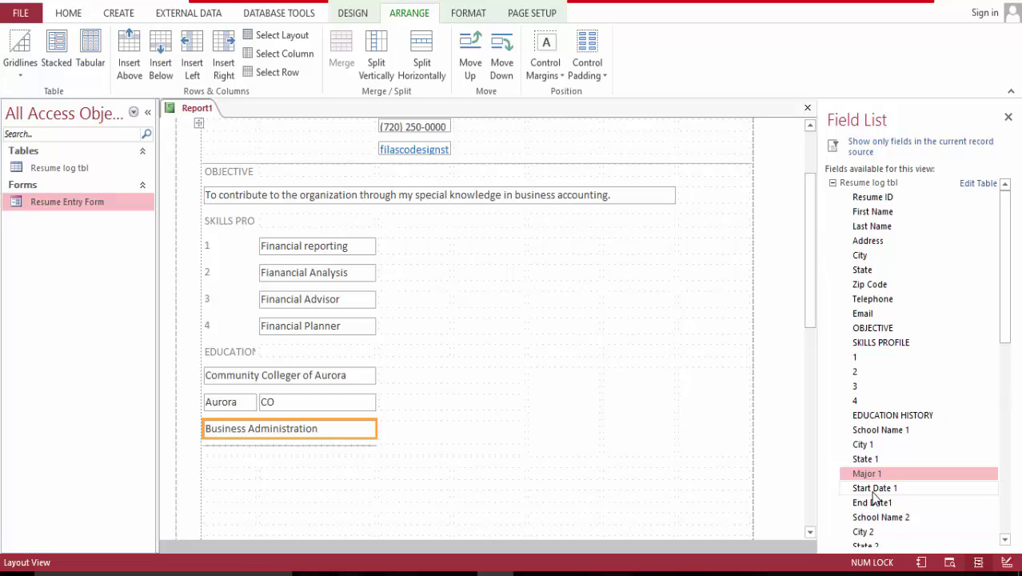
{"action": "left_click_drag", "start_coordinate": [878, 492], "coordinate": [456, 385]}
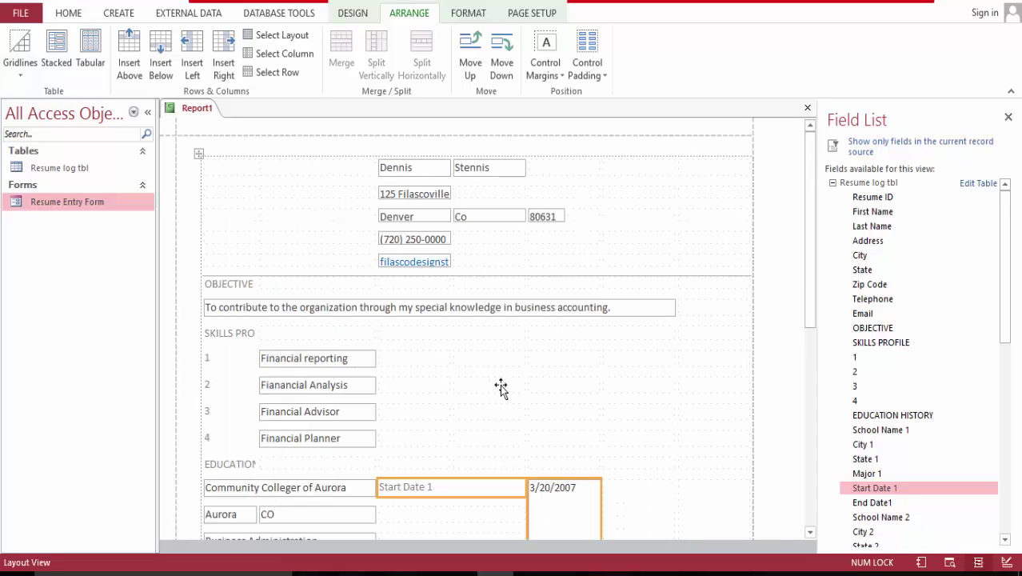
{"action": "left_click_drag", "start_coordinate": [805, 292], "coordinate": [809, 320]}
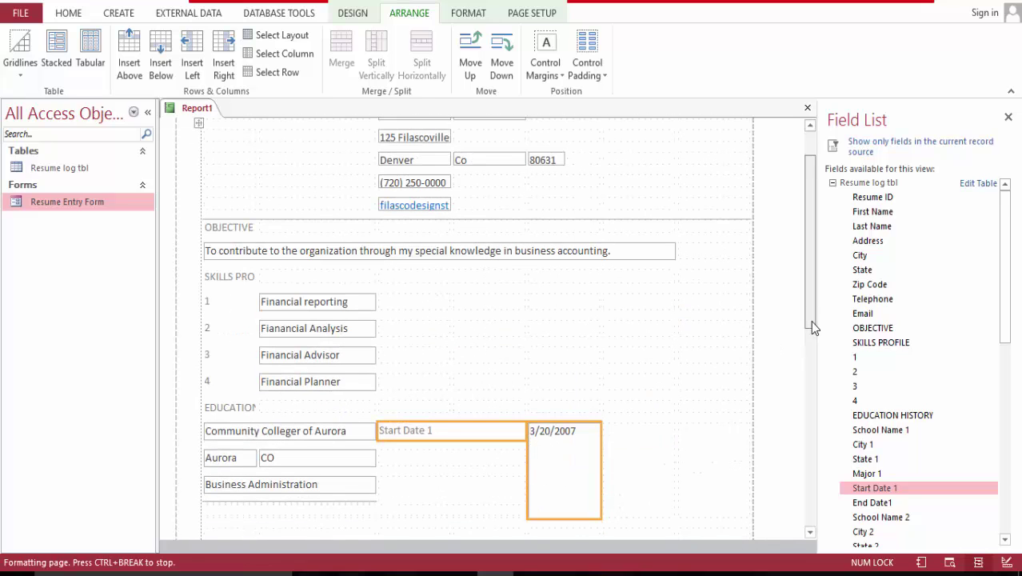
{"action": "left_click", "coordinate": [575, 472]}
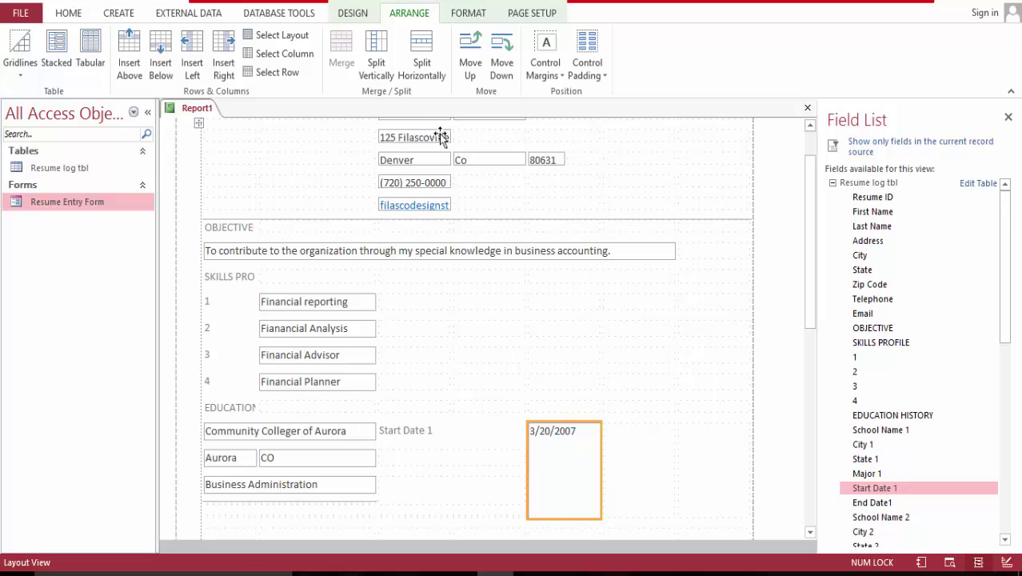
{"action": "left_click", "coordinate": [377, 57]}
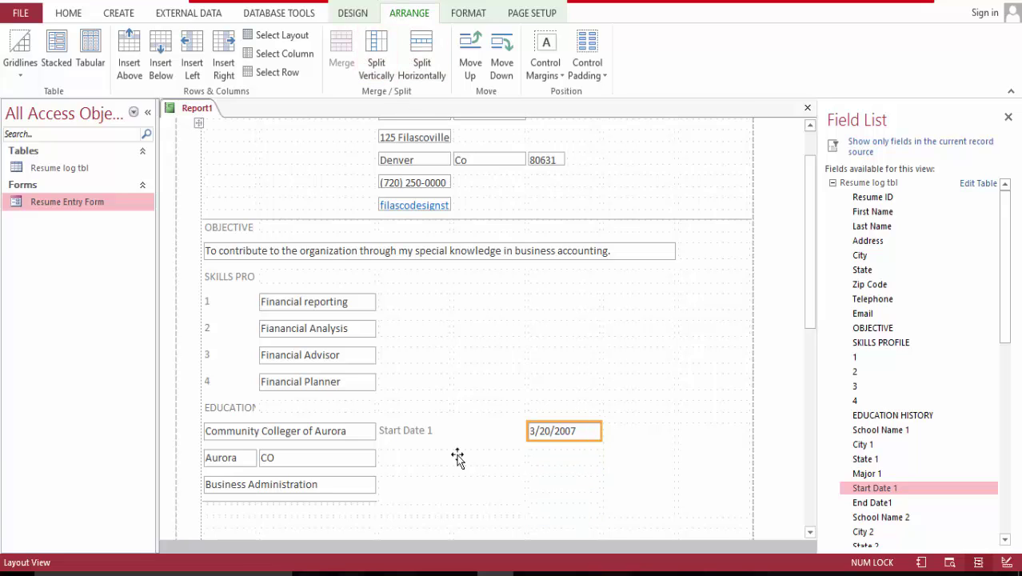
Step: Split the Start Date 1 label cell horizontally and move the date text box into the cell next to the label
{"action": "left_click", "coordinate": [433, 431]}
{"action": "left_click", "coordinate": [421, 58]}
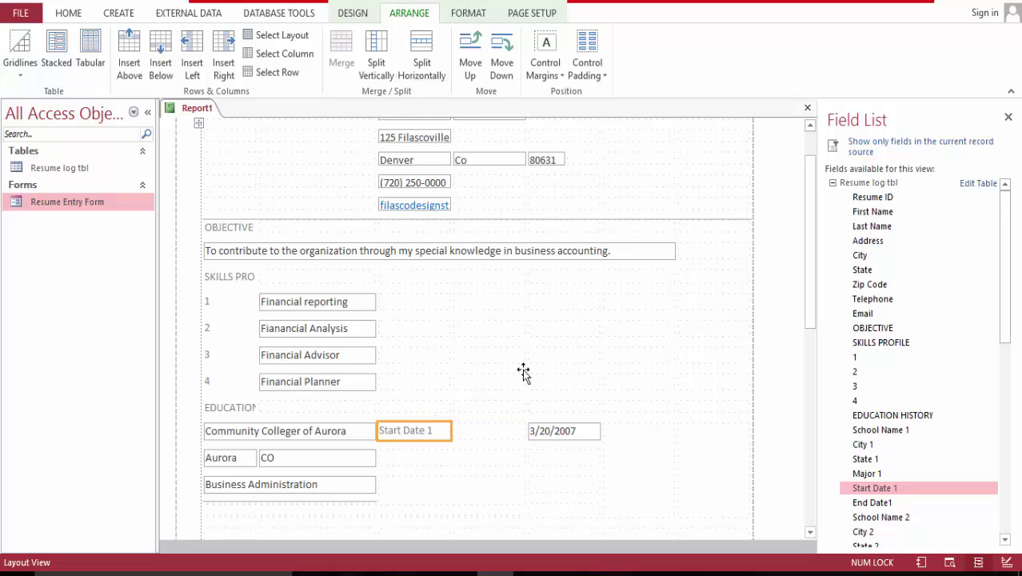
{"action": "left_click_drag", "start_coordinate": [542, 433], "coordinate": [490, 446]}
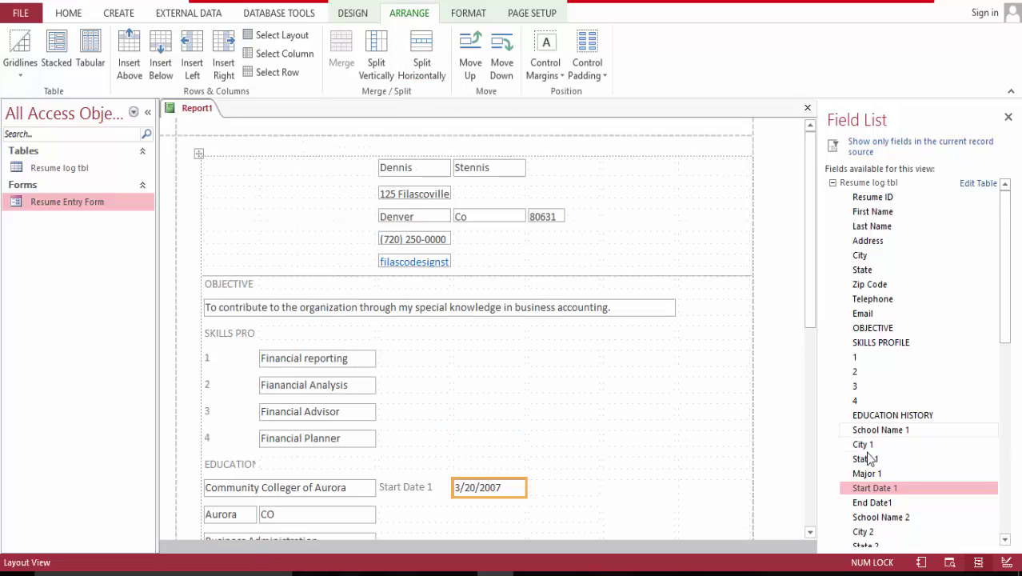
Step: Add the End Date1 field beside the Start Date 1 text box in the School Name 1 row
{"action": "left_click_drag", "start_coordinate": [879, 509], "coordinate": [570, 497]}
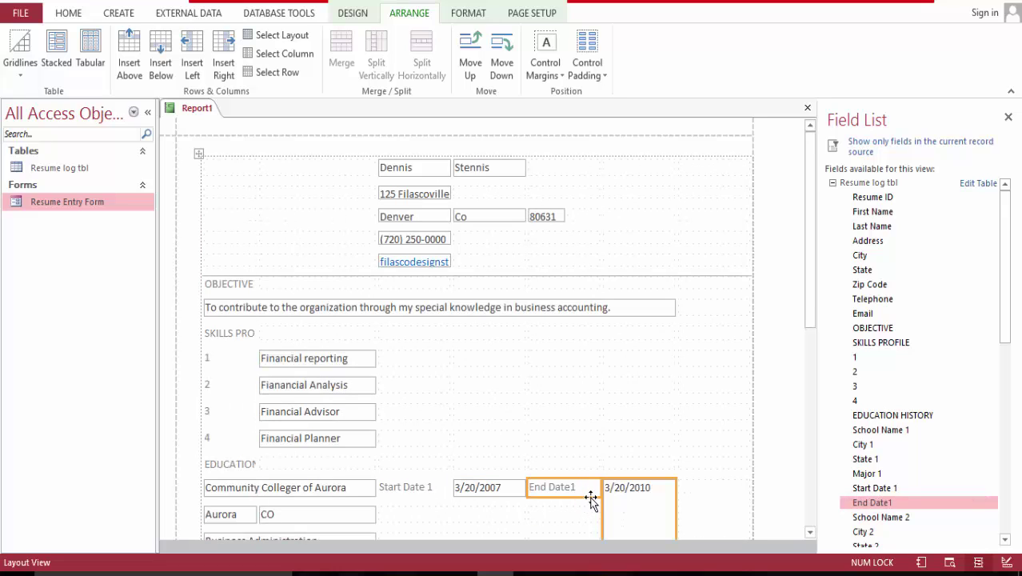
{"action": "left_click", "coordinate": [621, 503]}
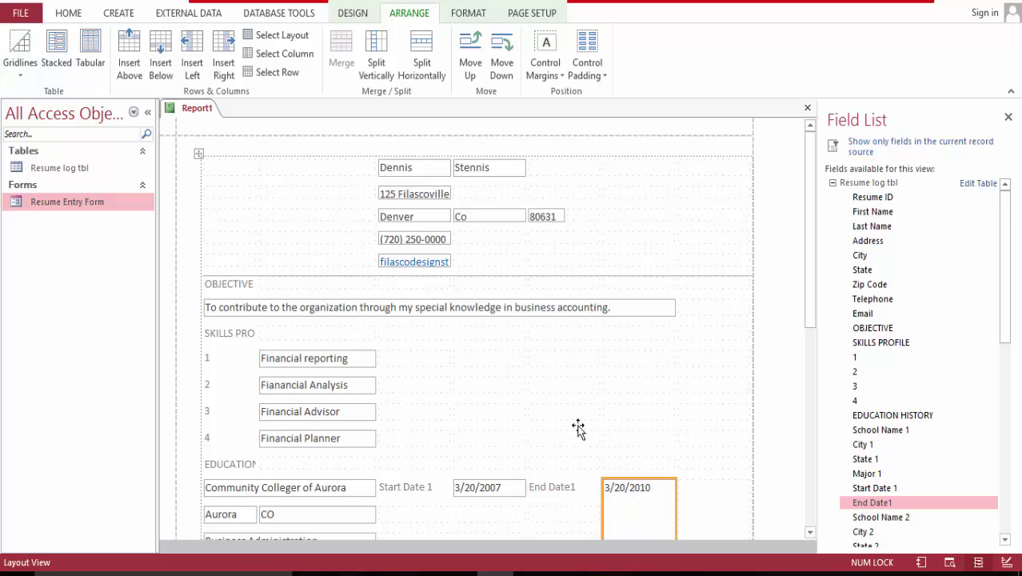
{"action": "left_click", "coordinate": [426, 60]}
{"action": "left_click", "coordinate": [426, 61]}
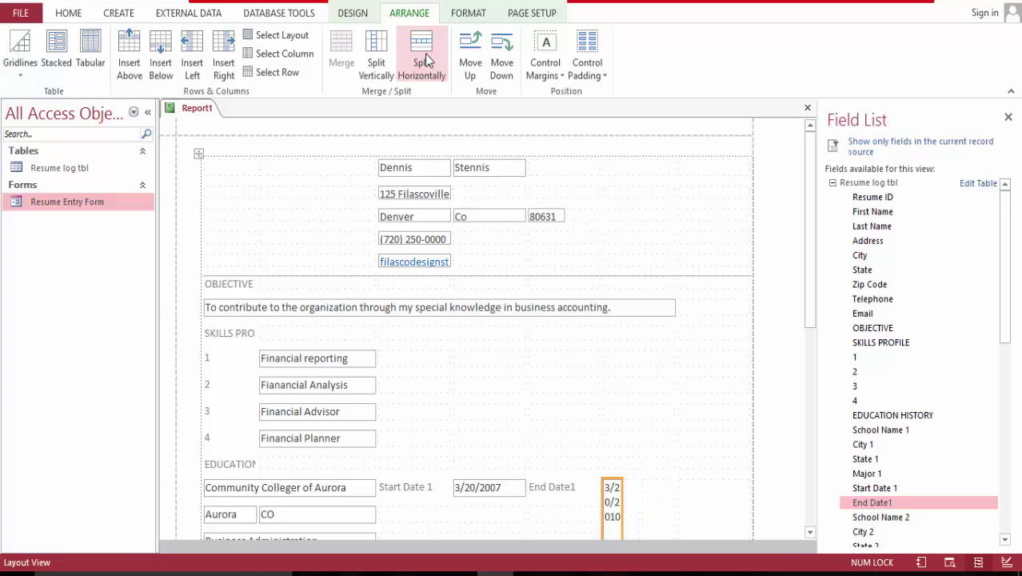
{"action": "key", "text": "ctrl+z"}
{"action": "key", "text": "ctrl+z"}
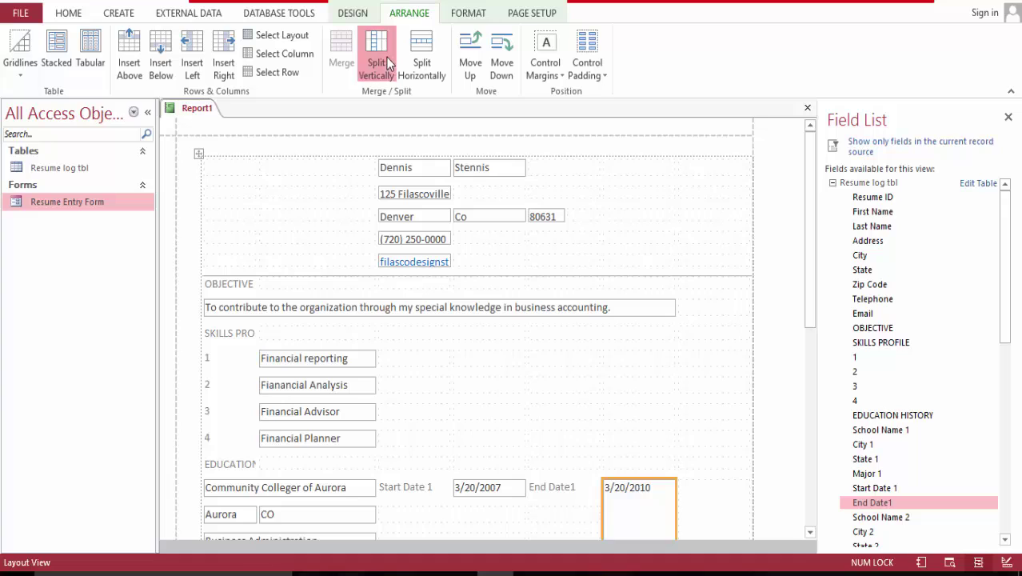
Step: Split the End Date1 text box vertically to reduce its height and change the Start Date 1 label text to From
{"action": "left_click", "coordinate": [388, 64]}
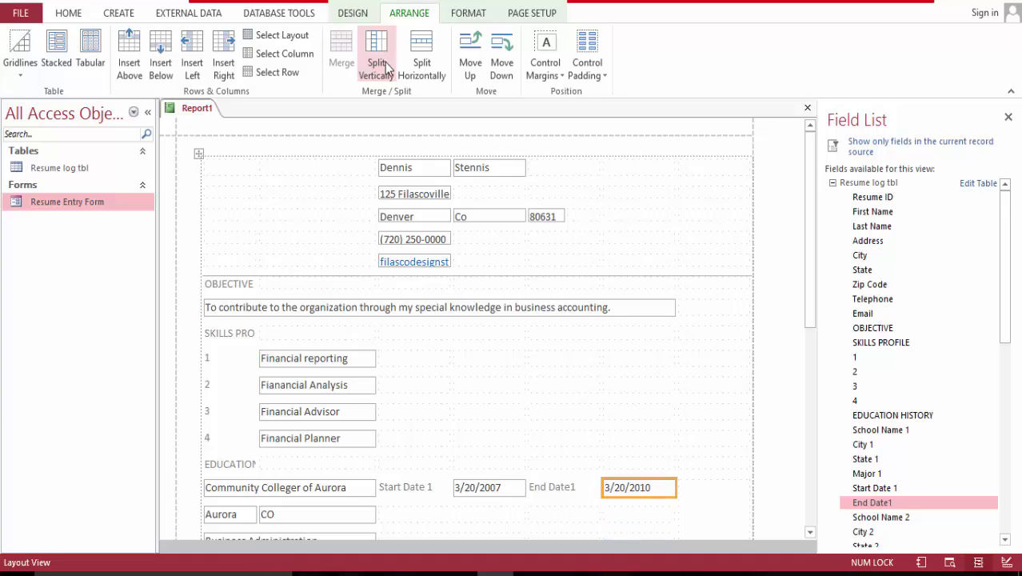
{"action": "left_click", "coordinate": [419, 493]}
{"action": "left_click", "coordinate": [431, 486]}
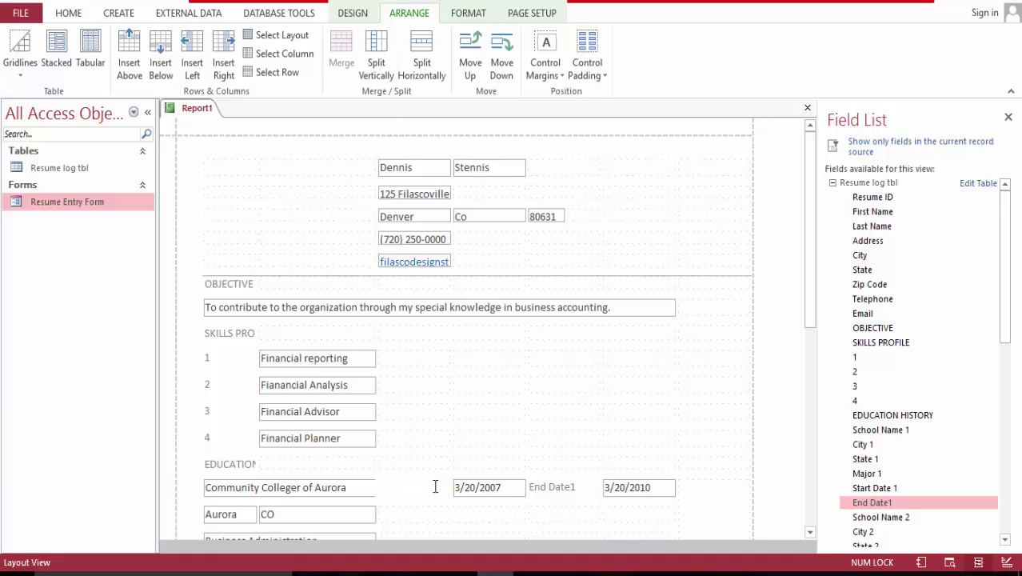
{"action": "double_click", "coordinate": [431, 487]}
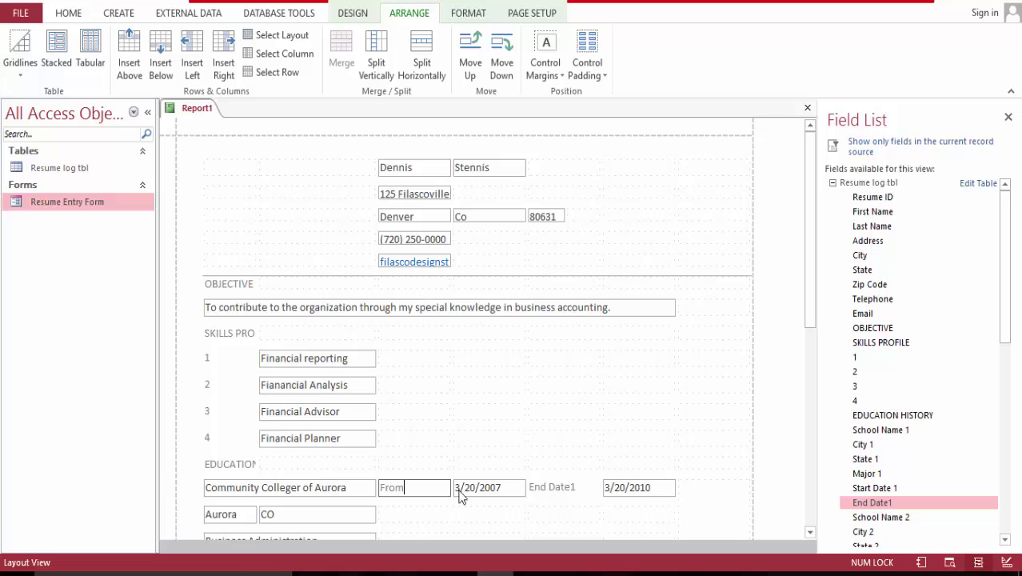
{"action": "type", "text": "From"}
Step: Change the End Date1 label text to To
{"action": "left_click", "coordinate": [546, 481]}
{"action": "left_click", "coordinate": [568, 489]}
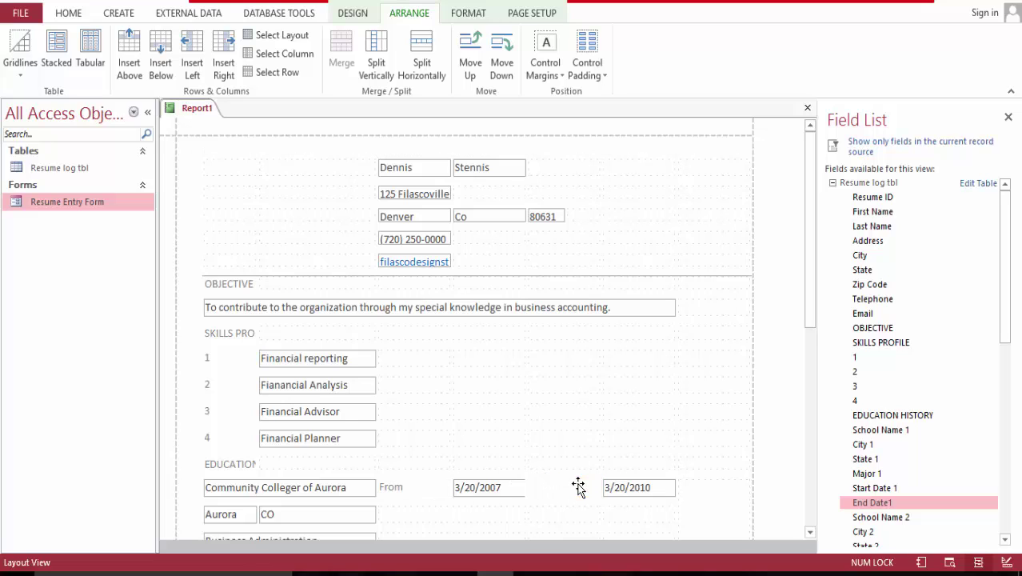
{"action": "double_click", "coordinate": [577, 486]}
{"action": "key", "text": "BackSpace"}
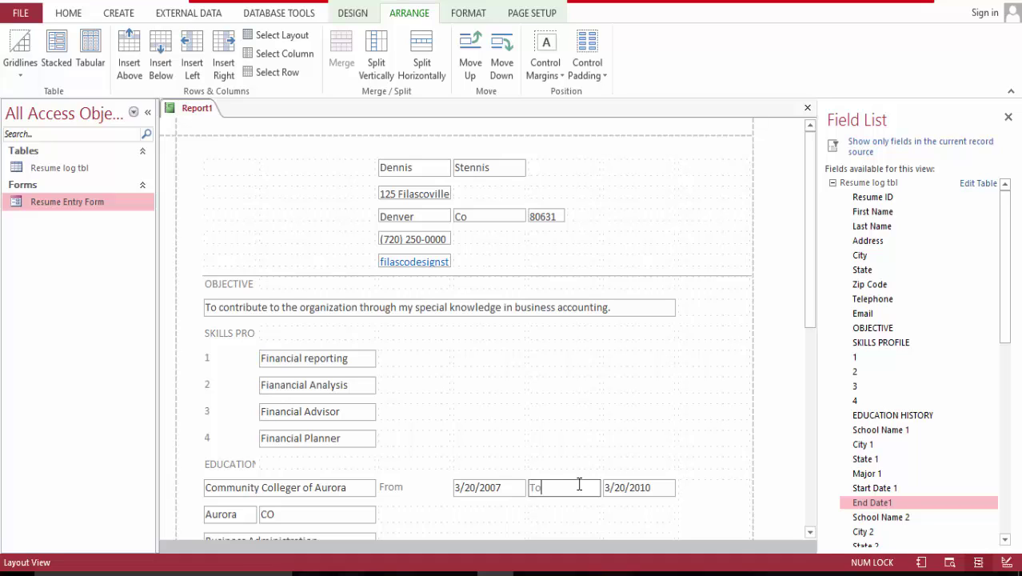
{"action": "left_click", "coordinate": [701, 483]}
Step: Split the From label cell horizontally and move the start date text box into the cell directly beside the label
{"action": "left_click", "coordinate": [418, 491]}
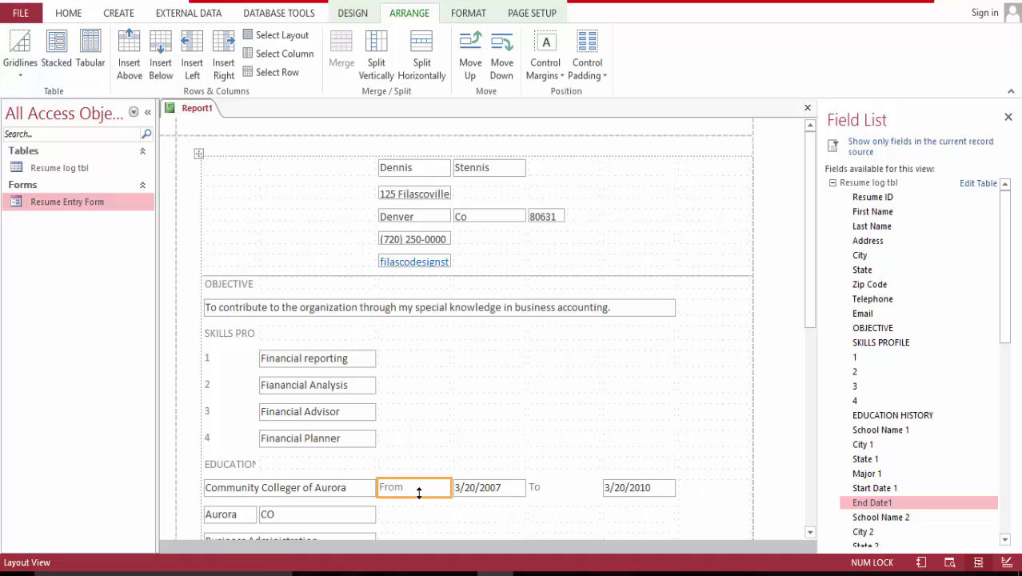
{"action": "left_click", "coordinate": [422, 50]}
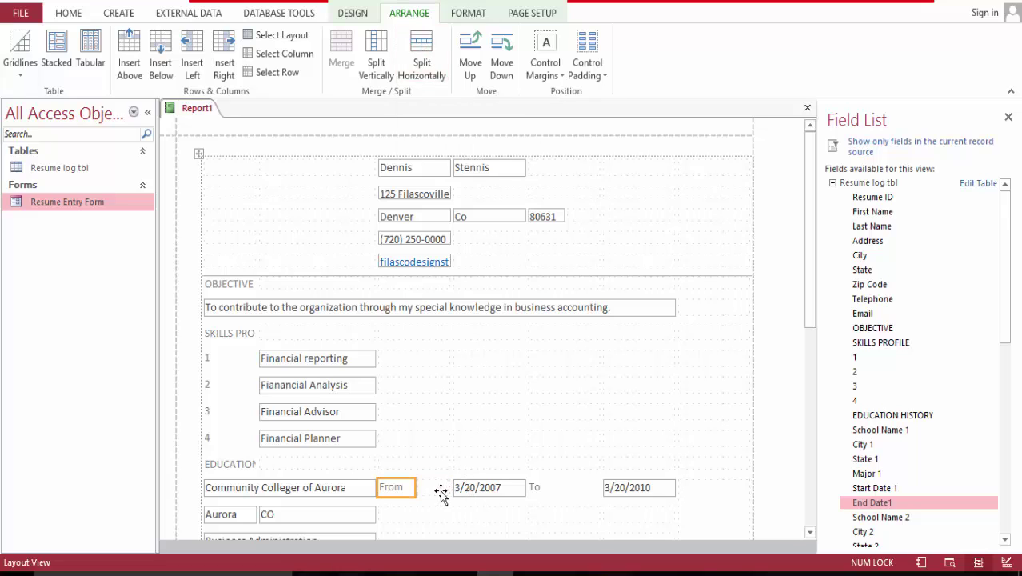
{"action": "left_click_drag", "start_coordinate": [476, 493], "coordinate": [445, 493]}
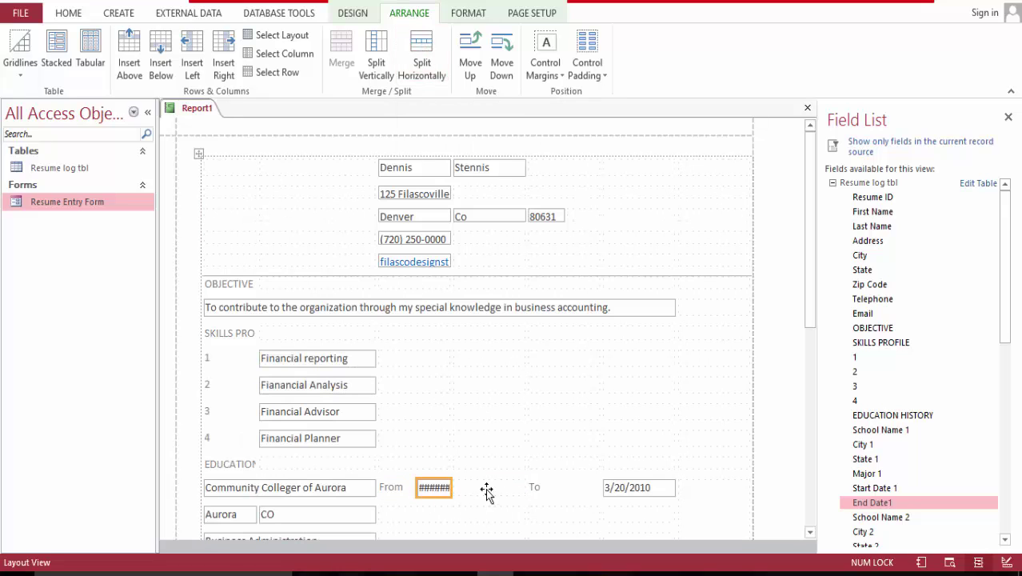
Step: Split the vacated start date cell horizontally and merge its near half with the start date text box to widen it
{"action": "left_click", "coordinate": [472, 491]}
{"action": "left_click", "coordinate": [425, 46]}
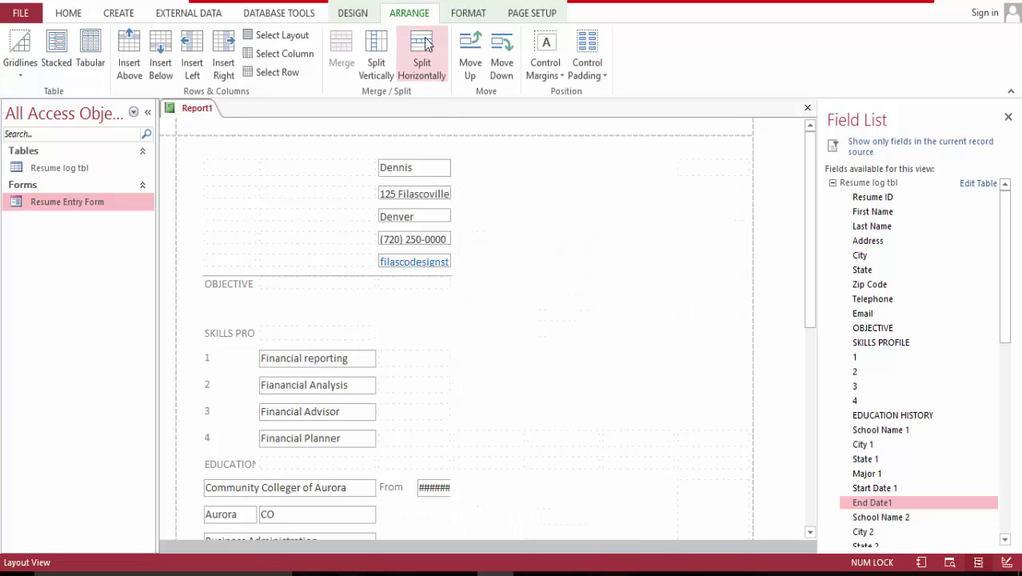
{"action": "left_click", "coordinate": [438, 488], "text": "ctrl"}
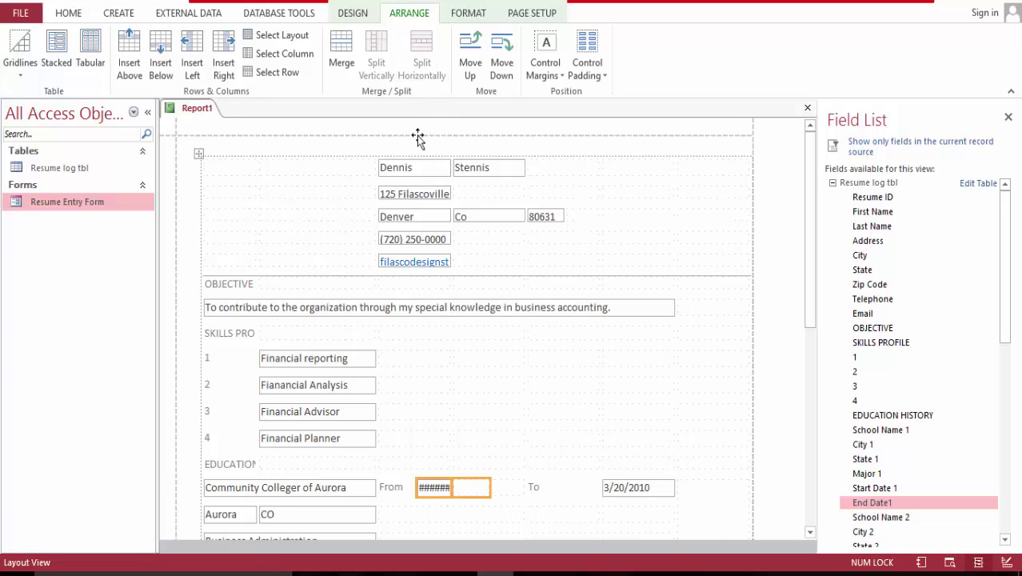
{"action": "left_click", "coordinate": [341, 56]}
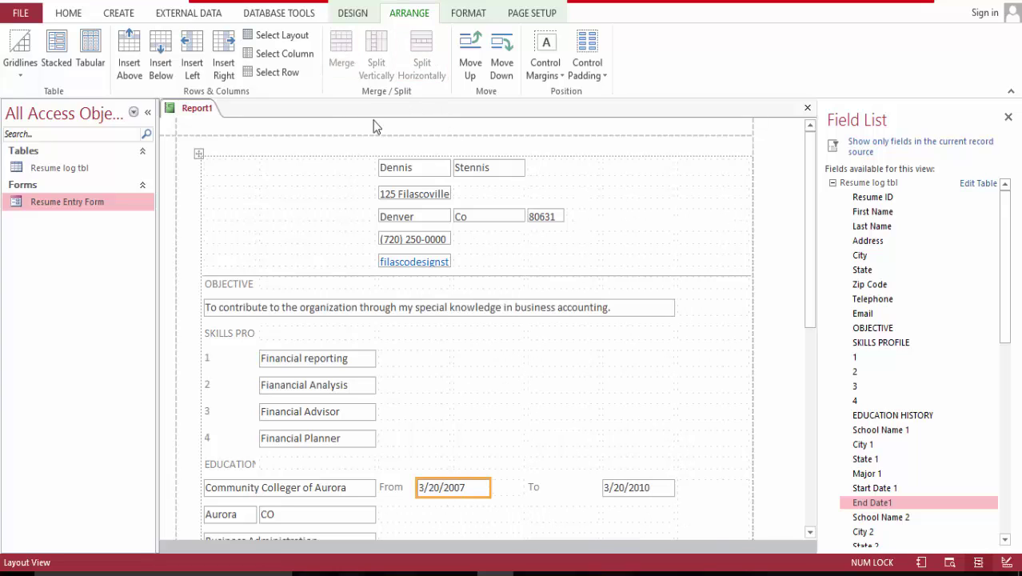
Step: Move the To label directly beside the start date and place the end date text box in the cell next to it
{"action": "left_click", "coordinate": [537, 491]}
{"action": "left_click", "coordinate": [515, 492]}
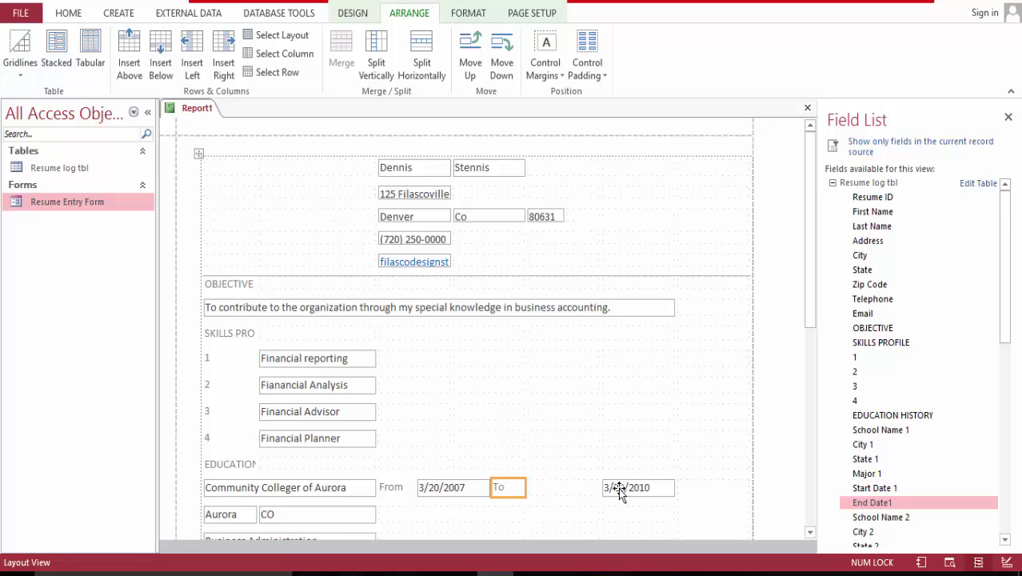
{"action": "left_click_drag", "start_coordinate": [618, 488], "coordinate": [580, 493]}
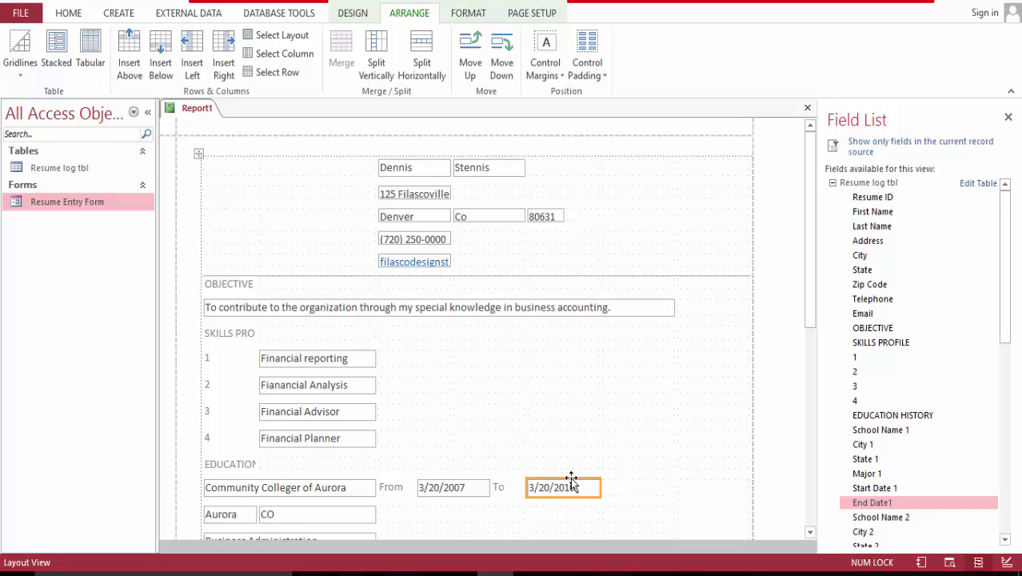
Step: Try to add the School Name 2 field in the row below the Major 1 text box
{"action": "left_click_drag", "start_coordinate": [809, 302], "coordinate": [813, 355]}
{"action": "left_click", "coordinate": [812, 351]}
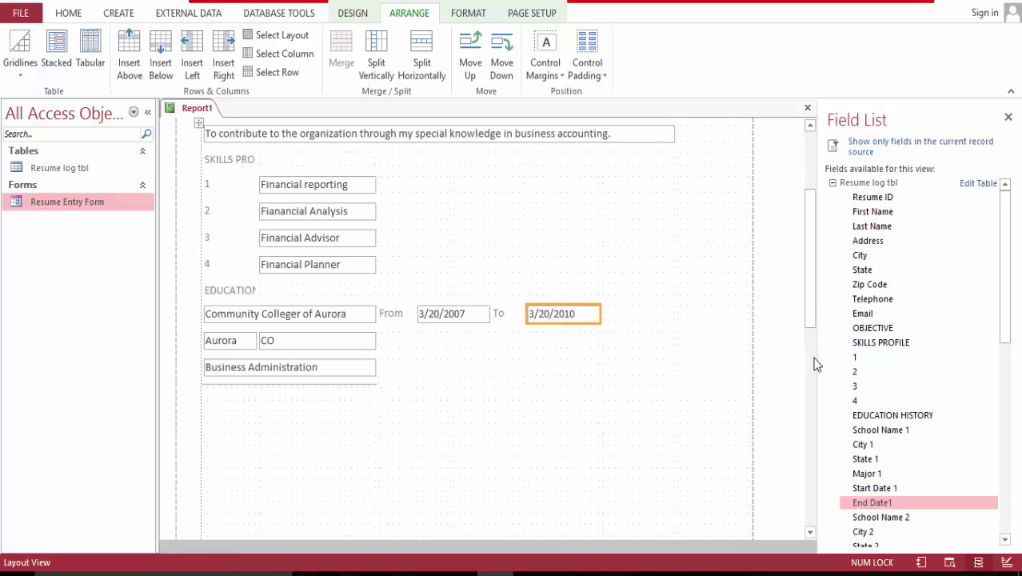
{"action": "left_click_drag", "start_coordinate": [809, 383], "coordinate": [810, 364]}
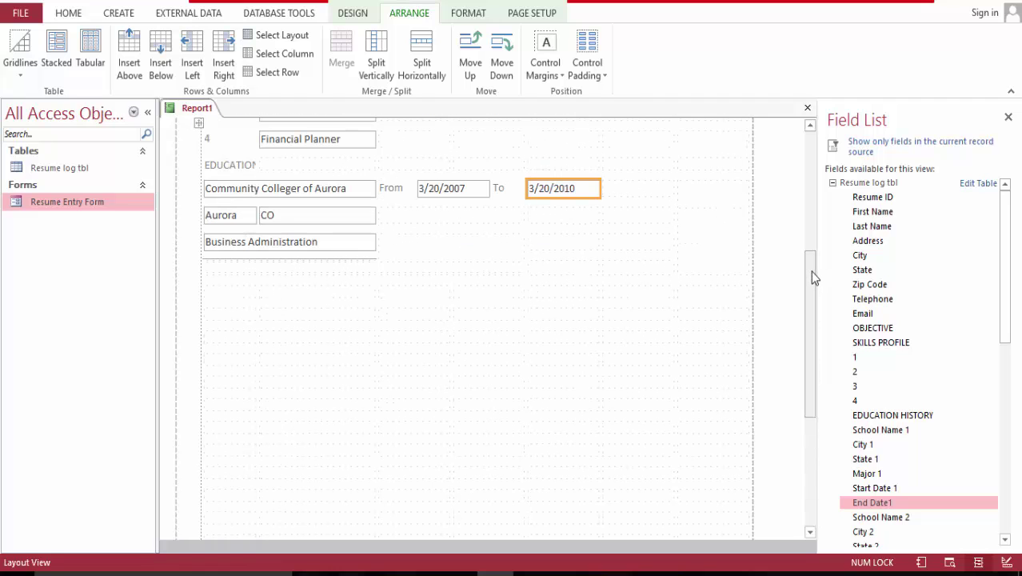
{"action": "left_click_drag", "start_coordinate": [1011, 286], "coordinate": [1010, 340]}
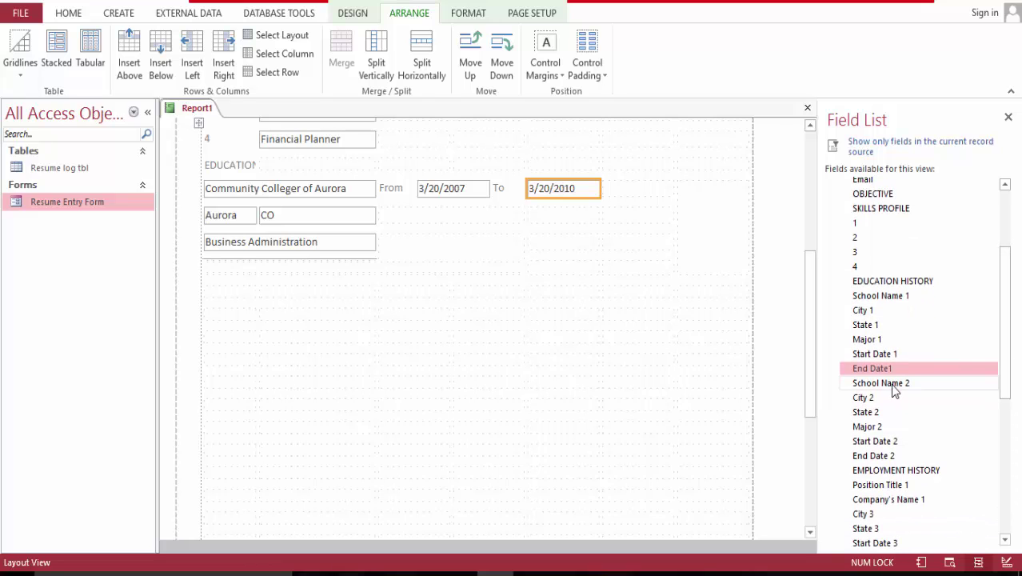
{"action": "left_click_drag", "start_coordinate": [891, 385], "coordinate": [243, 264]}
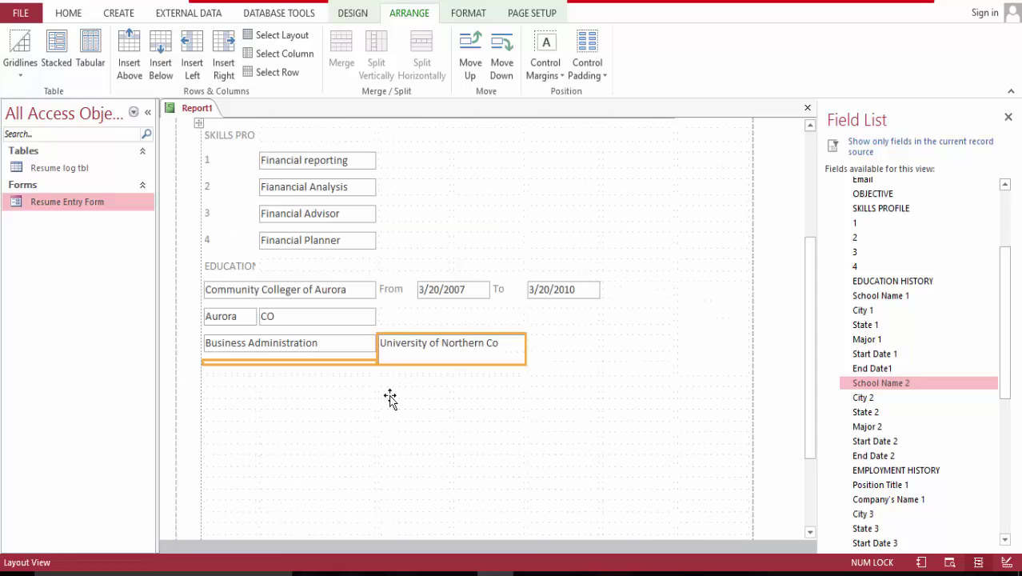
{"action": "scroll", "coordinate": [390, 399], "scroll_direction": "up", "scroll_amount": 3}
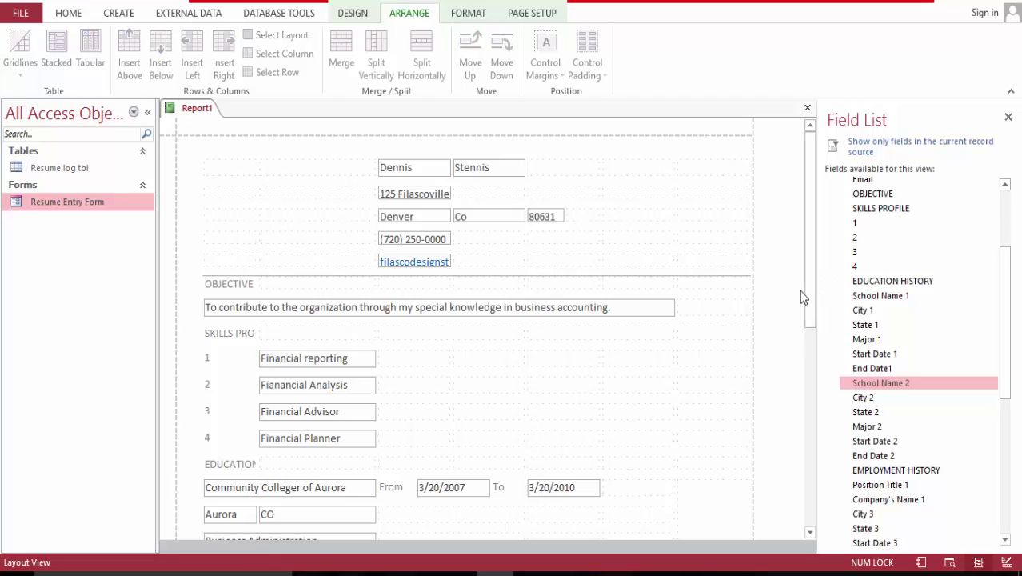
Step: Insert multiple blank rows below the Major 1 text box
{"action": "left_click_drag", "start_coordinate": [803, 297], "coordinate": [812, 345]}
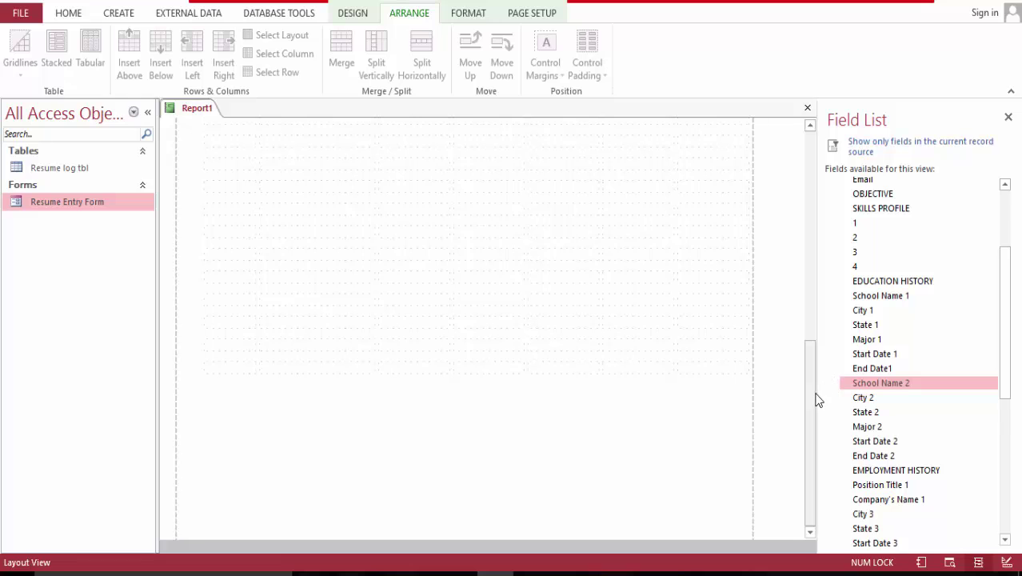
{"action": "left_click_drag", "start_coordinate": [816, 400], "coordinate": [816, 327]}
{"action": "left_click", "coordinate": [330, 230]}
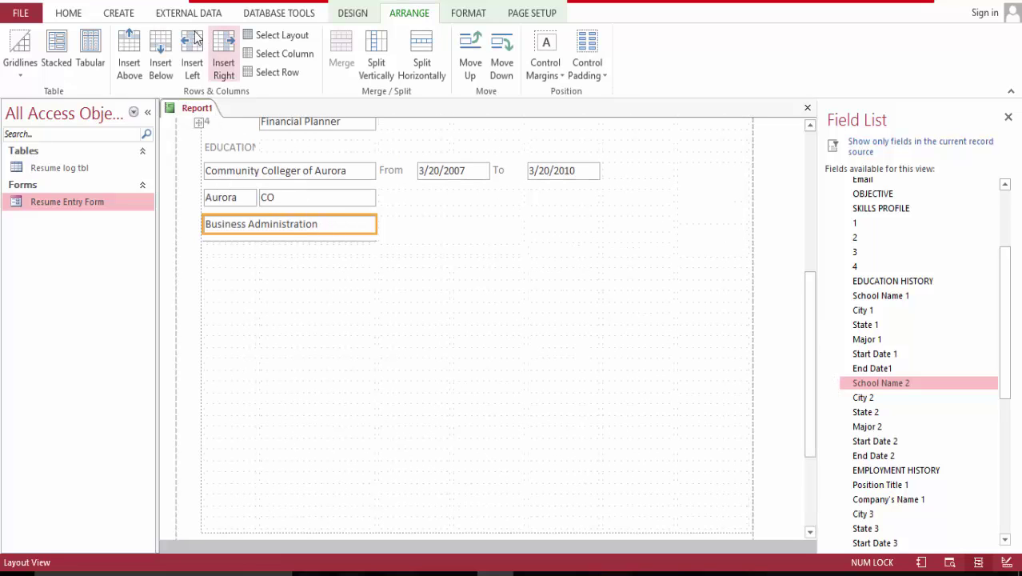
{"action": "left_click", "coordinate": [162, 48]}
{"action": "left_click", "coordinate": [162, 50]}
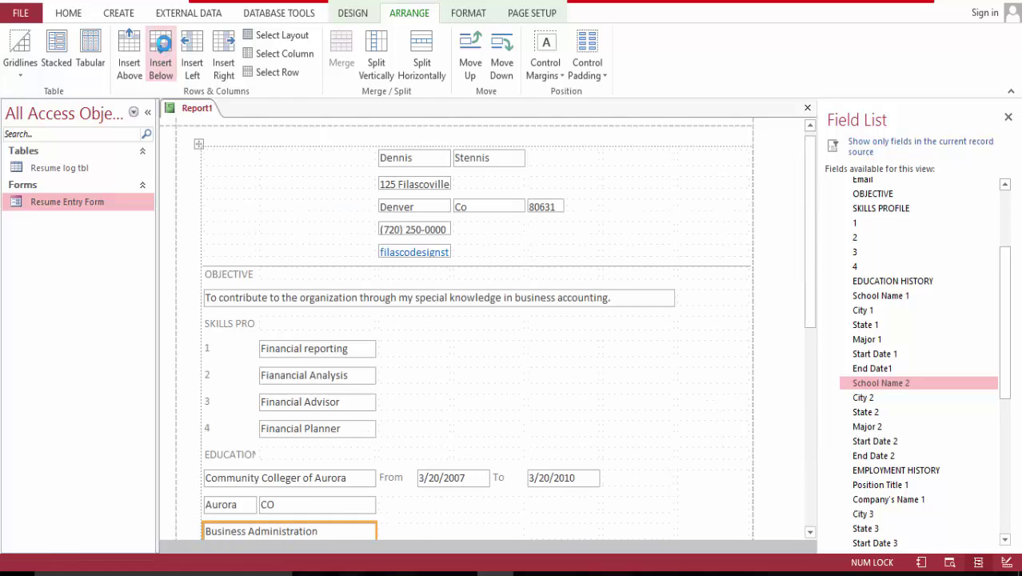
{"action": "left_click", "coordinate": [162, 50]}
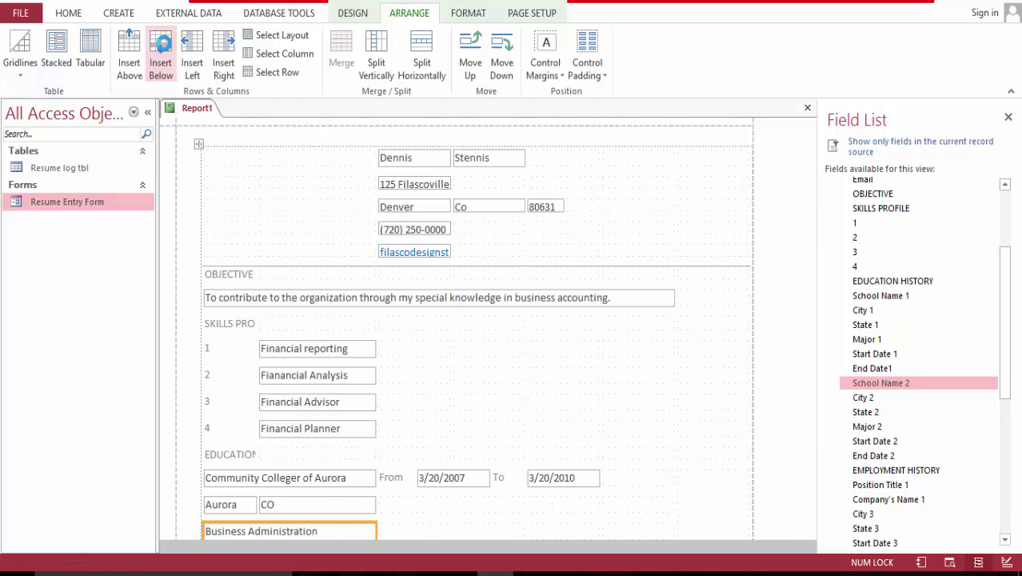
Step: Try to split the tall empty cell beside the Major 1 text box vertically into shorter cells
{"action": "left_click_drag", "start_coordinate": [809, 246], "coordinate": [814, 334]}
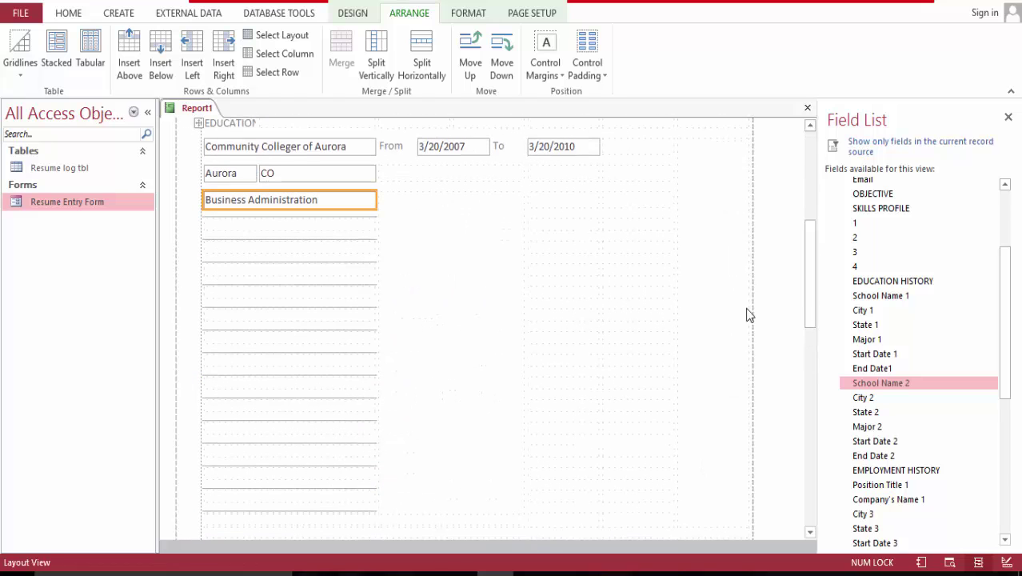
{"action": "left_click", "coordinate": [445, 200]}
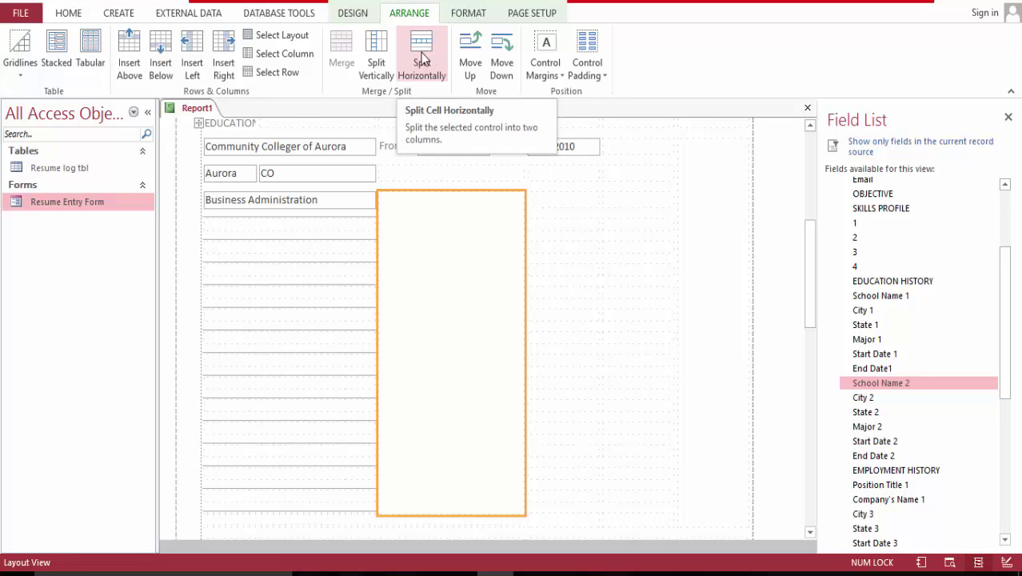
{"action": "left_click", "coordinate": [381, 59]}
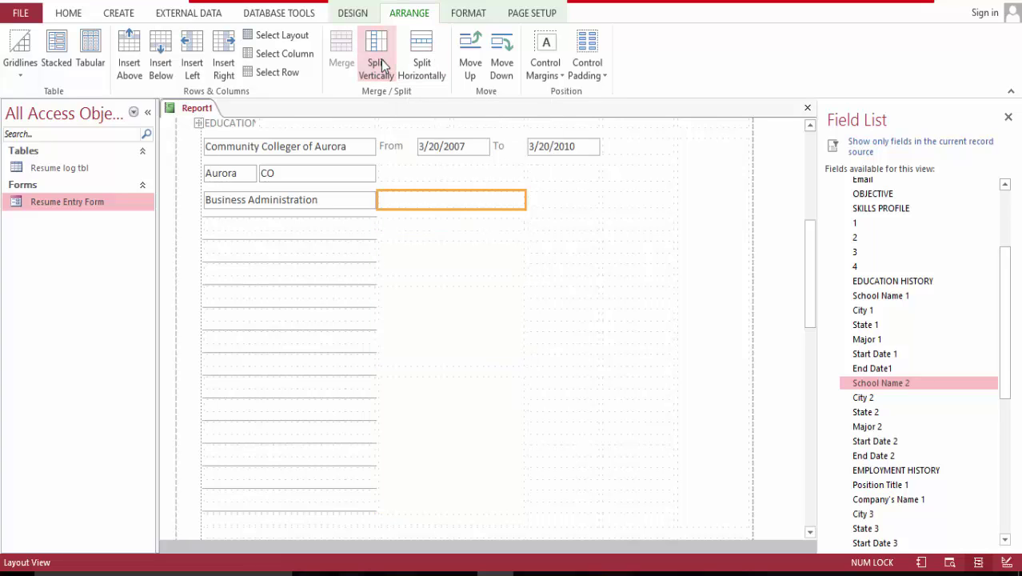
{"action": "left_click", "coordinate": [432, 227]}
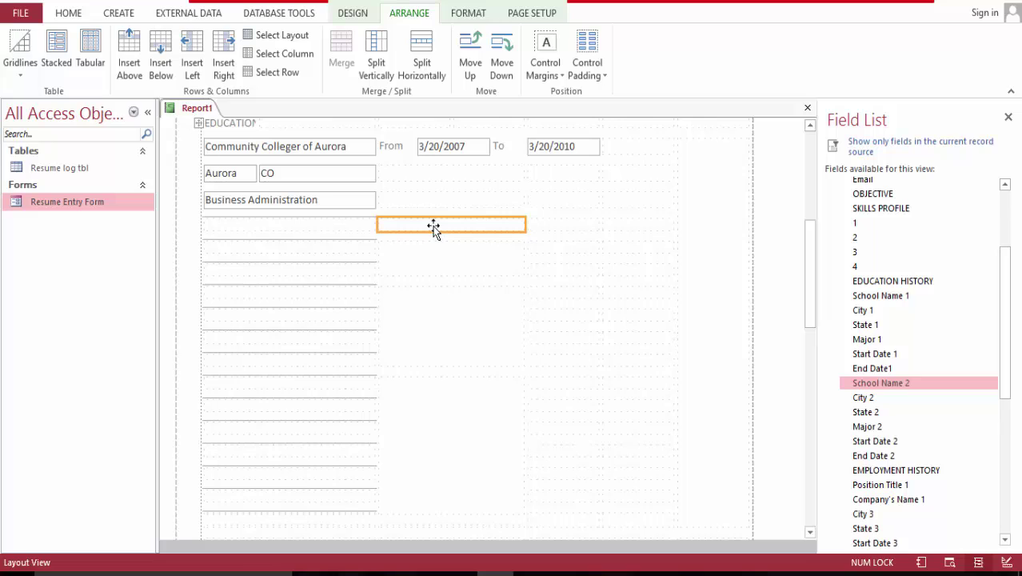
{"action": "left_click", "coordinate": [433, 201]}
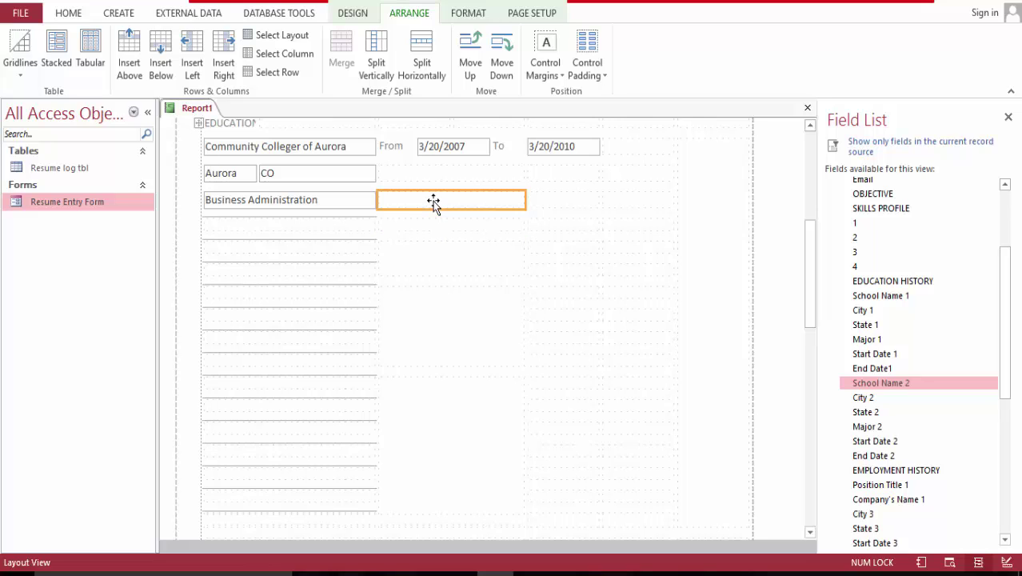
{"action": "key", "text": "shift+Down"}
{"action": "key", "text": "shift+Down"}
{"action": "key", "text": "shift+Down"}
{"action": "key", "text": "shift+Down"}
{"action": "key", "text": "shift+Down"}
{"action": "key", "text": "shift+Down"}
{"action": "key", "text": "shift+Down"}
{"action": "key", "text": "shift+Down"}
{"action": "key", "text": "shift+Down"}
{"action": "key", "text": "shift+Down"}
{"action": "key", "text": "shift+Down"}
{"action": "key", "text": "shift+Down"}
{"action": "key", "text": "shift+Down"}
{"action": "key", "text": "shift+Down"}
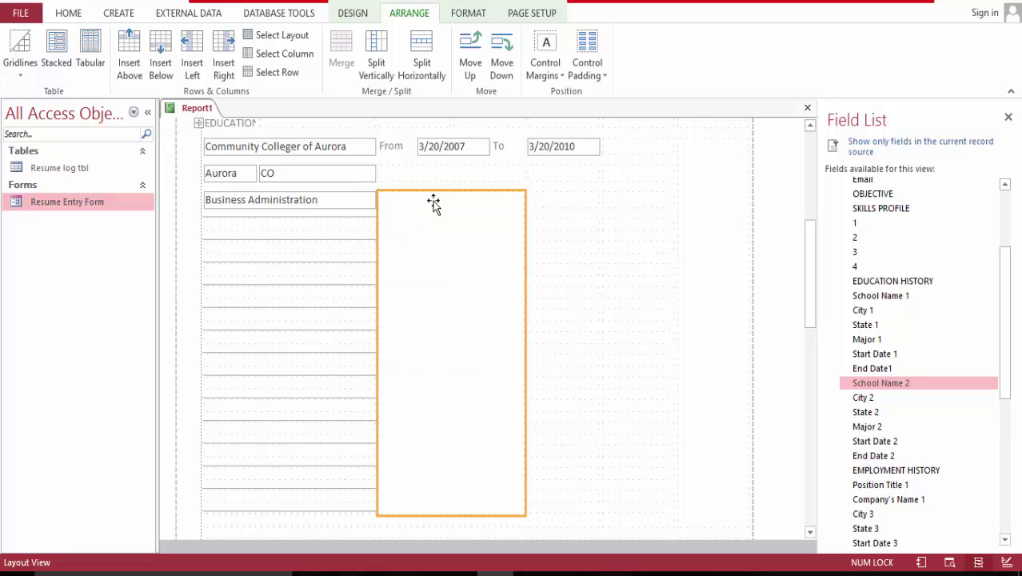
Step: Insert blank rows below the empty cell beside the State 1 text box
{"action": "scroll", "coordinate": [432, 204], "scroll_direction": "up", "scroll_amount": 1}
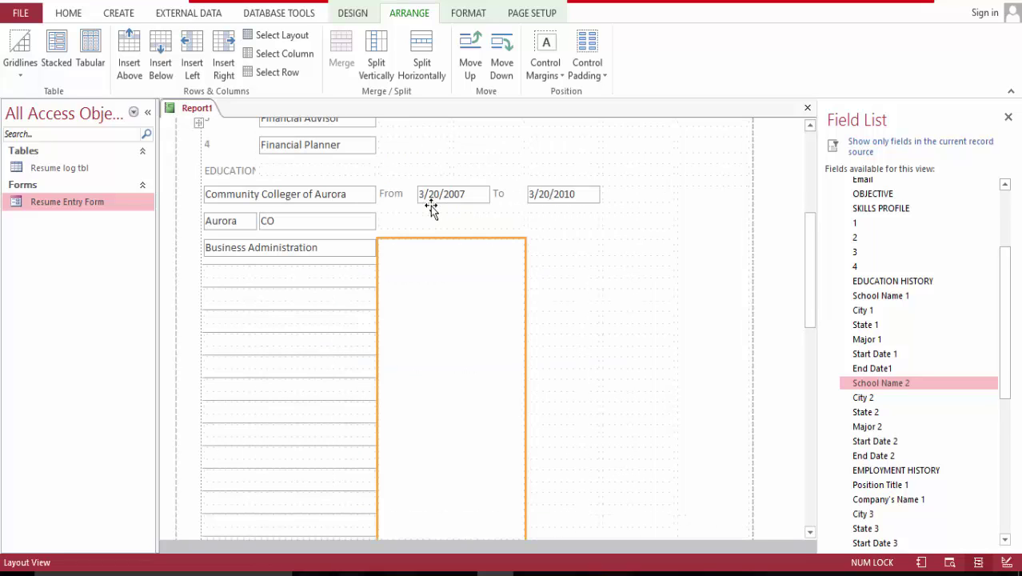
{"action": "left_click", "coordinate": [432, 230]}
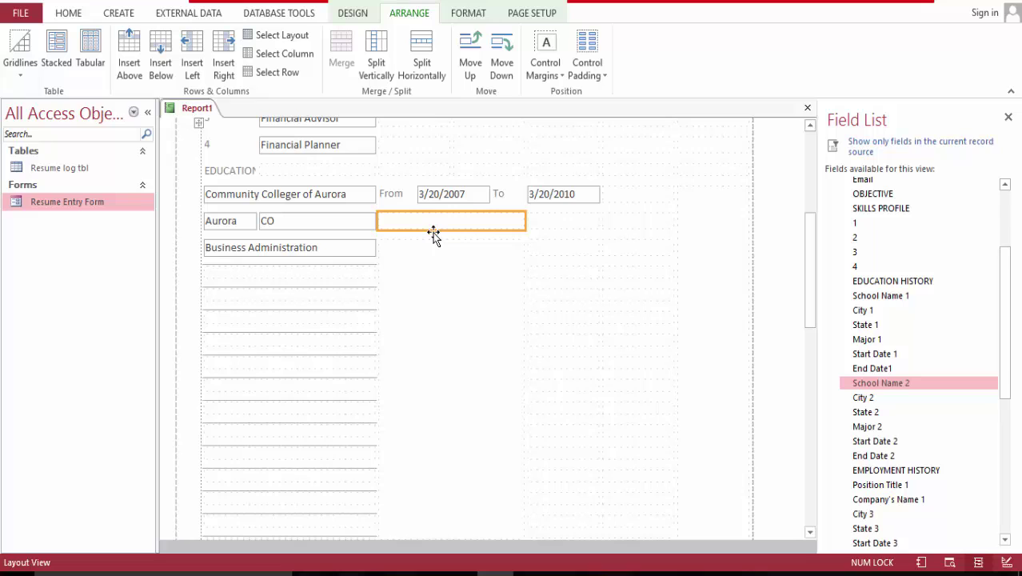
{"action": "left_click", "coordinate": [164, 56]}
{"action": "left_click", "coordinate": [162, 51]}
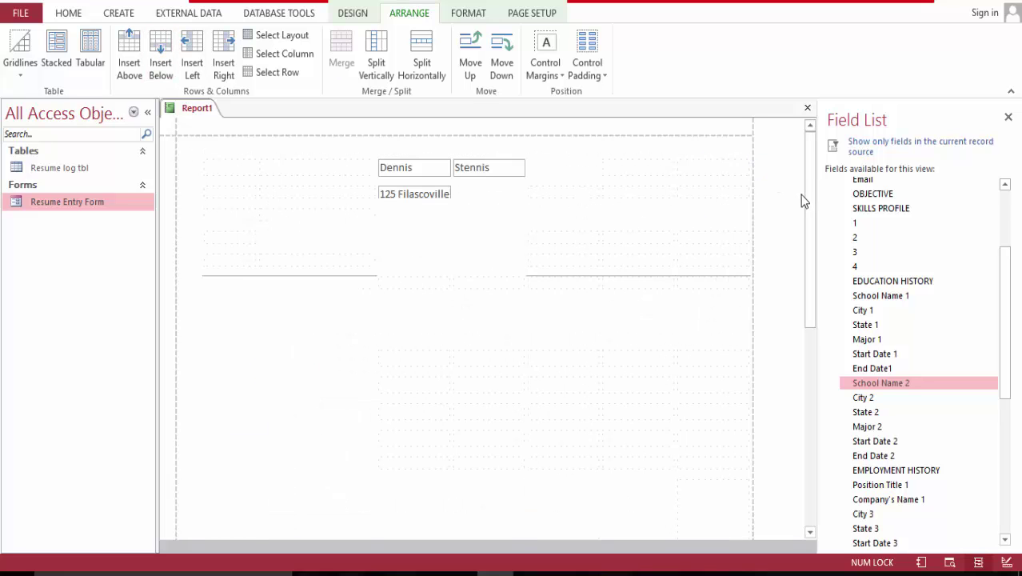
Step: Move the Major 1 text box up into the empty cell directly below the City 1 text box
{"action": "left_click_drag", "start_coordinate": [807, 220], "coordinate": [816, 278]}
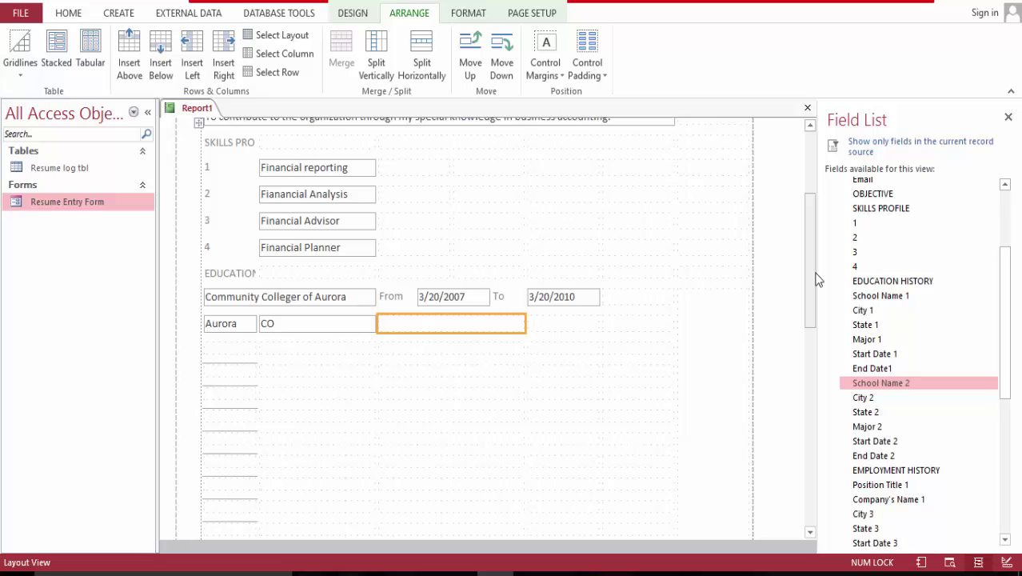
{"action": "left_click_drag", "start_coordinate": [816, 275], "coordinate": [815, 296]}
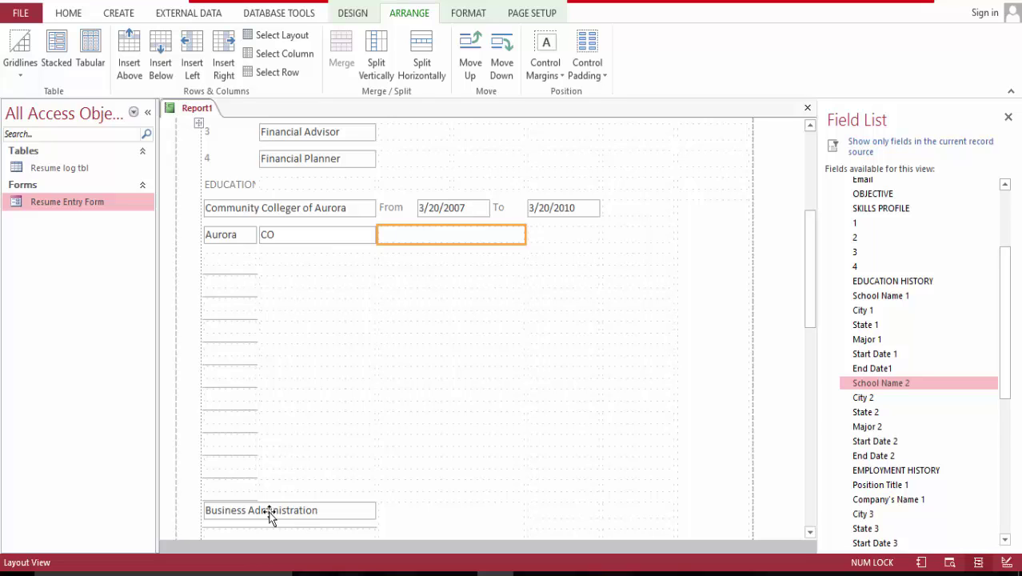
{"action": "left_click_drag", "start_coordinate": [269, 516], "coordinate": [243, 262]}
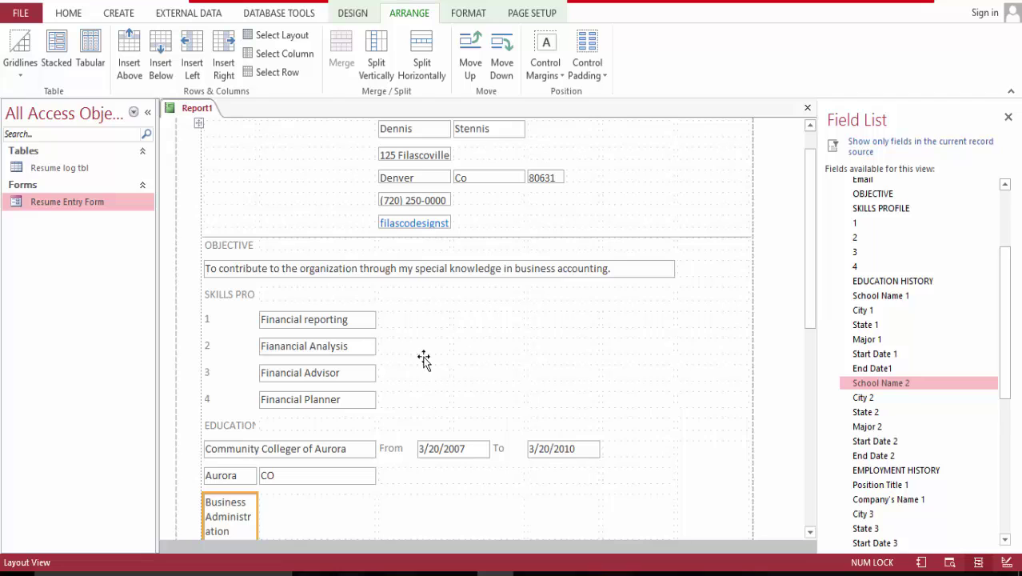
Step: Merge the Major 1 text box with the empty cell beside it and split the merged cell vertically to shorten it
{"action": "left_click", "coordinate": [324, 516]}
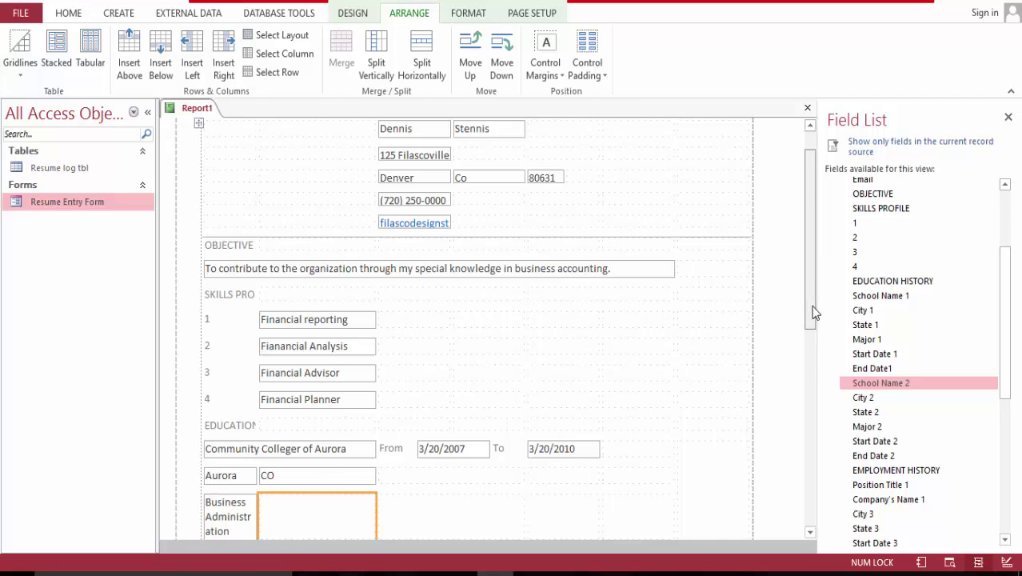
{"action": "scroll", "coordinate": [811, 324], "scroll_direction": "down", "scroll_amount": 3}
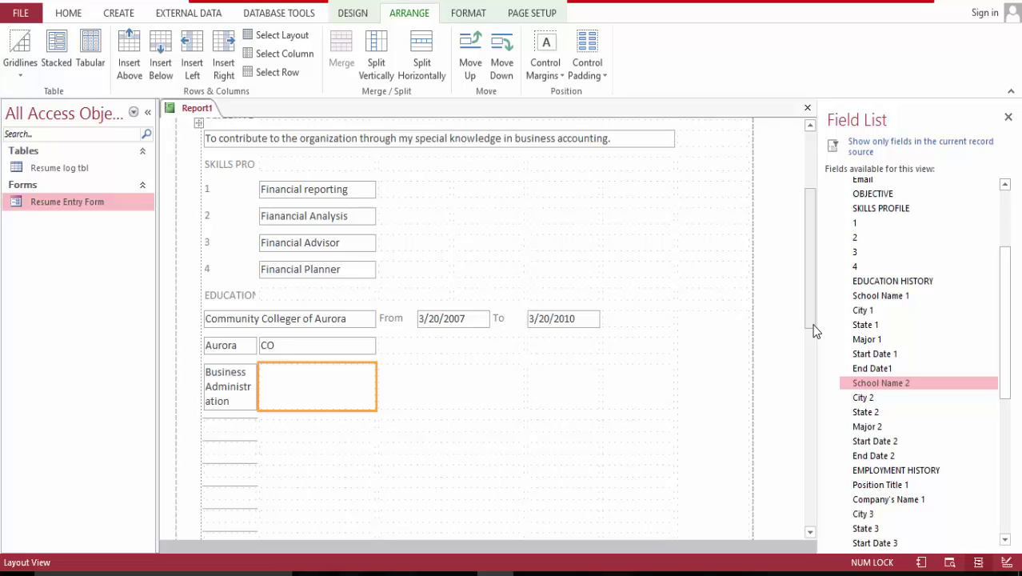
{"action": "left_click", "coordinate": [222, 390], "text": "shift"}
{"action": "left_click", "coordinate": [331, 54]}
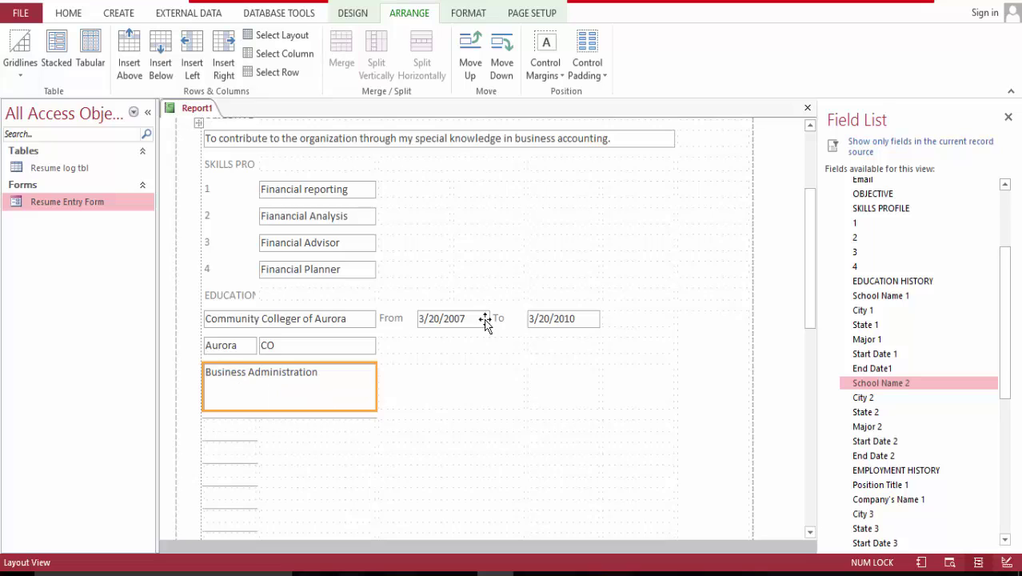
{"action": "left_click", "coordinate": [378, 70]}
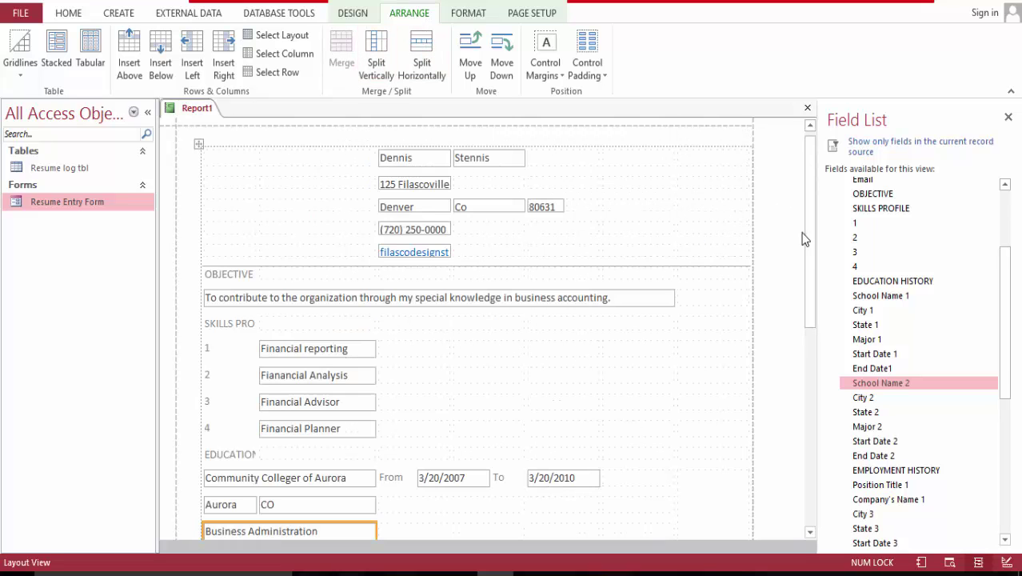
{"action": "left_click_drag", "start_coordinate": [811, 254], "coordinate": [810, 306]}
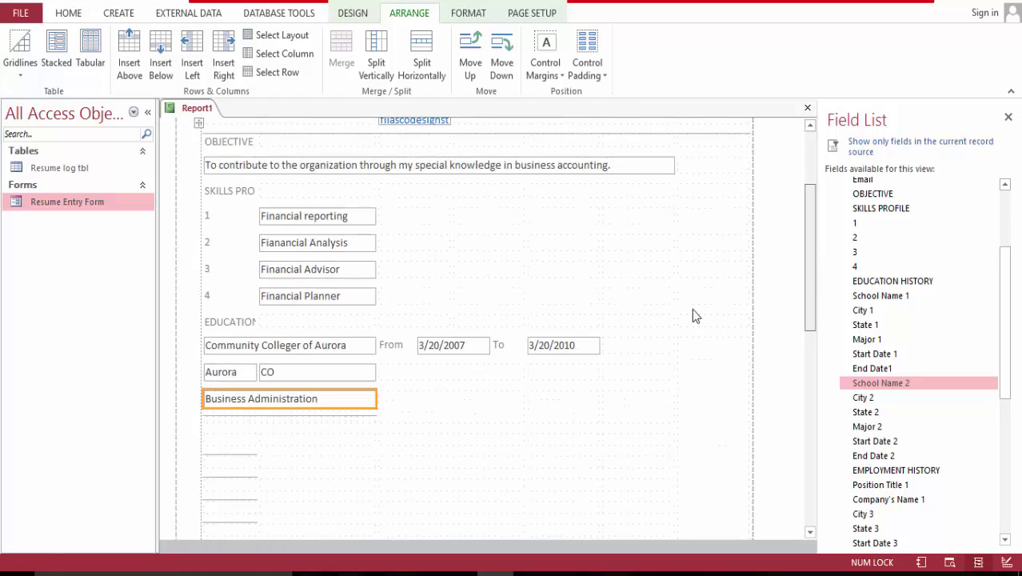
Step: Try to delete the narrow empty cell directly below the Major 1 text box
{"action": "left_click", "coordinate": [298, 407]}
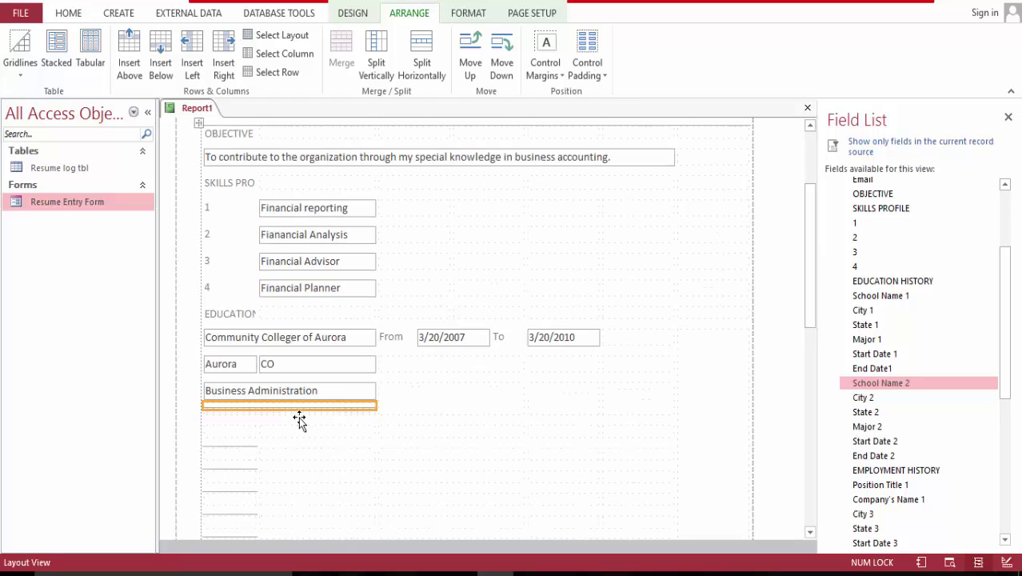
{"action": "key", "text": "Delete"}
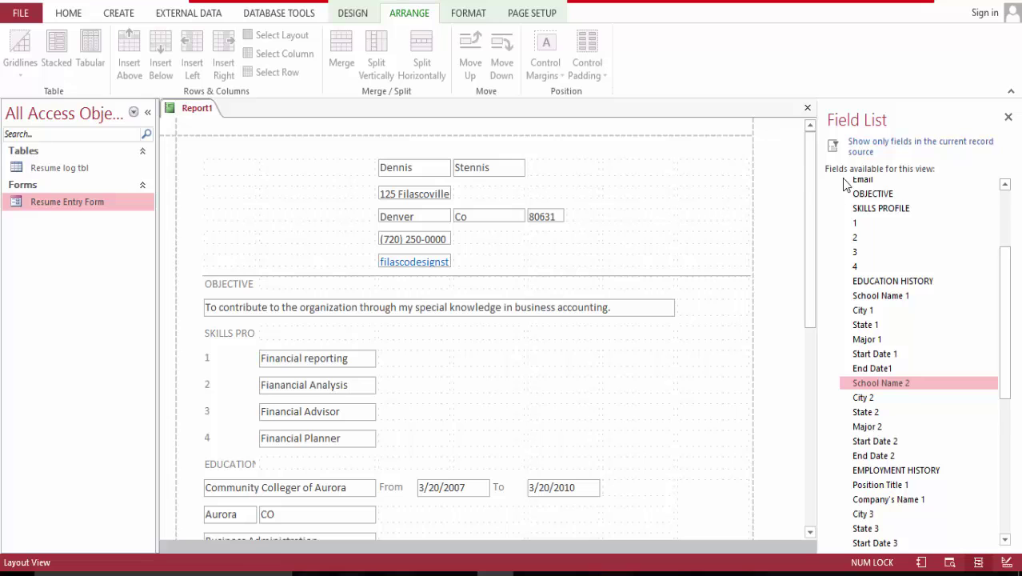
{"action": "left_click_drag", "start_coordinate": [808, 211], "coordinate": [814, 274]}
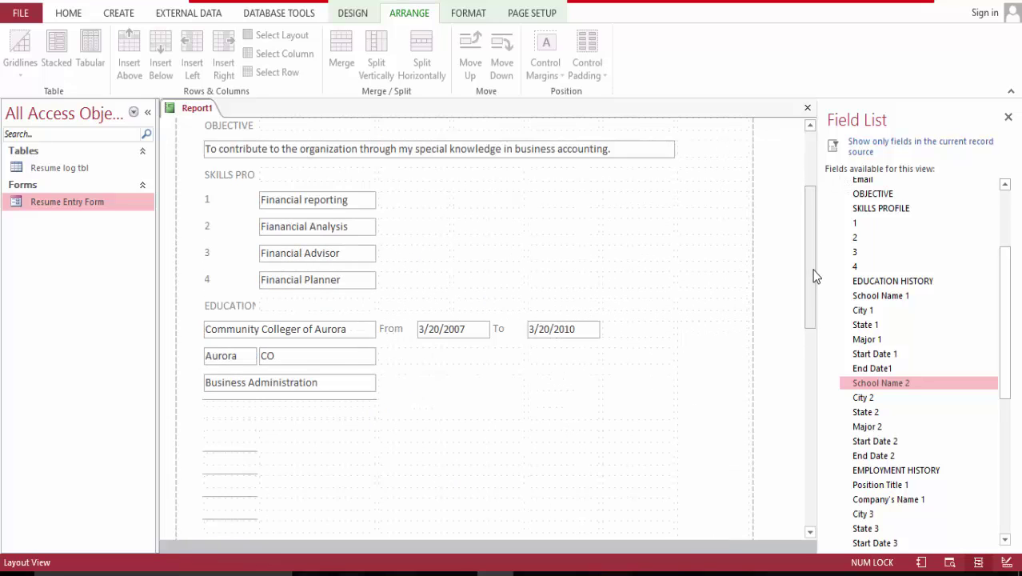
Step: Add the School Name 2 field to the first-column cell below the narrow blank rows under the Major 1 text box
{"action": "left_click", "coordinate": [331, 431]}
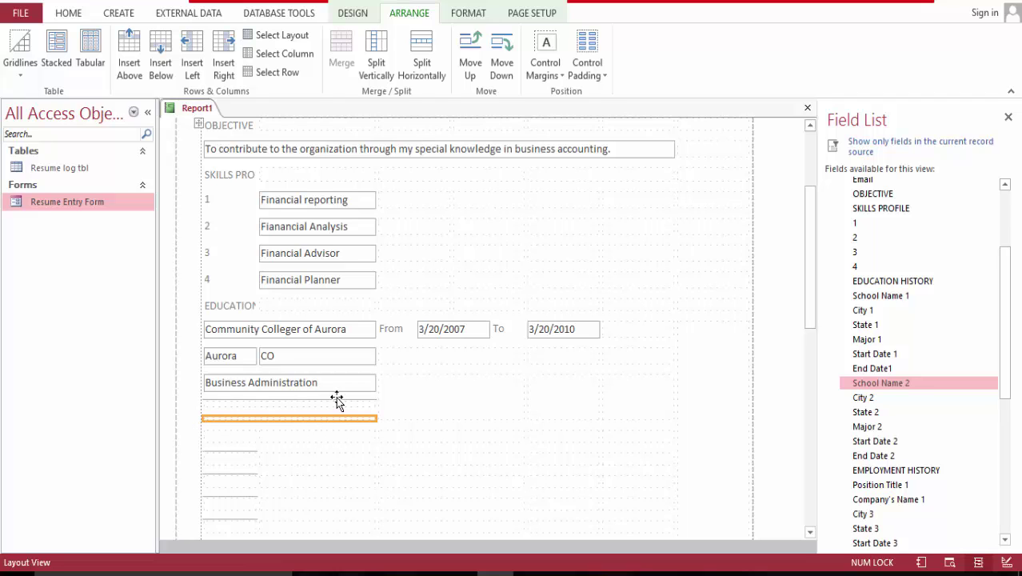
{"action": "left_click_drag", "start_coordinate": [813, 297], "coordinate": [811, 324]}
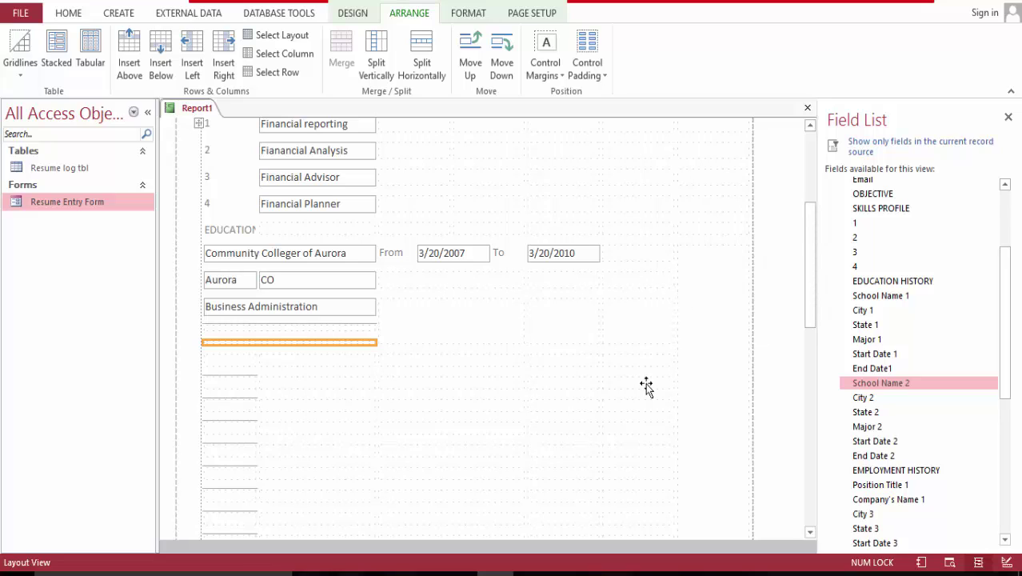
{"action": "left_click", "coordinate": [329, 387]}
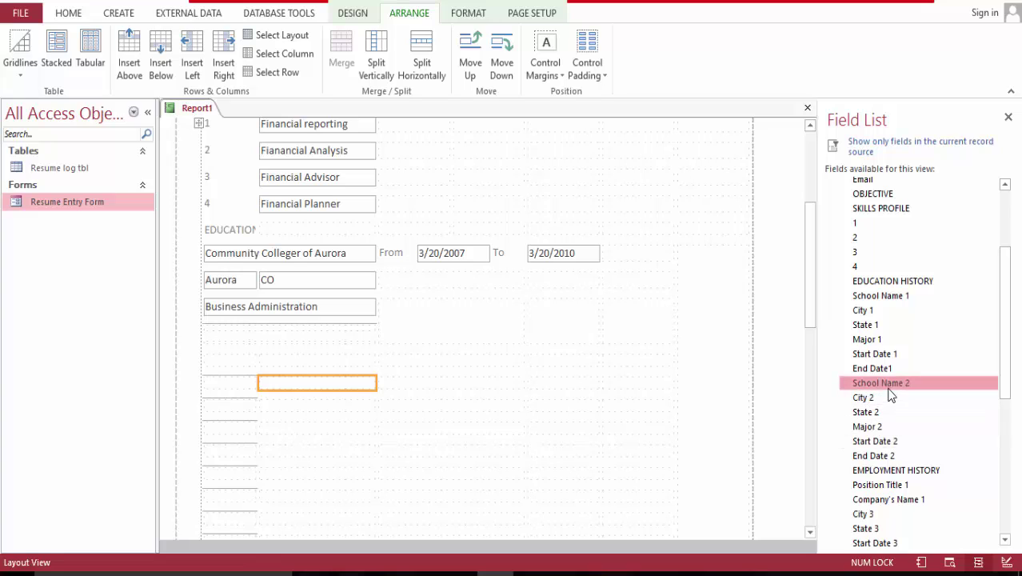
{"action": "left_click_drag", "start_coordinate": [884, 388], "coordinate": [235, 360]}
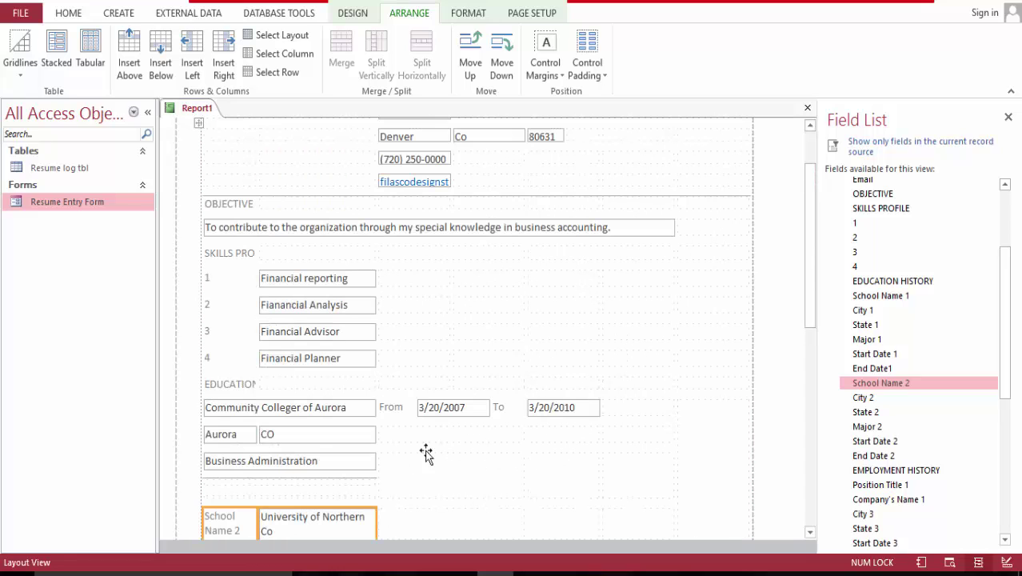
Step: Try again to delete the narrow empty cell between the Major 1 and School Name 2 text boxes
{"action": "left_click", "coordinate": [266, 493]}
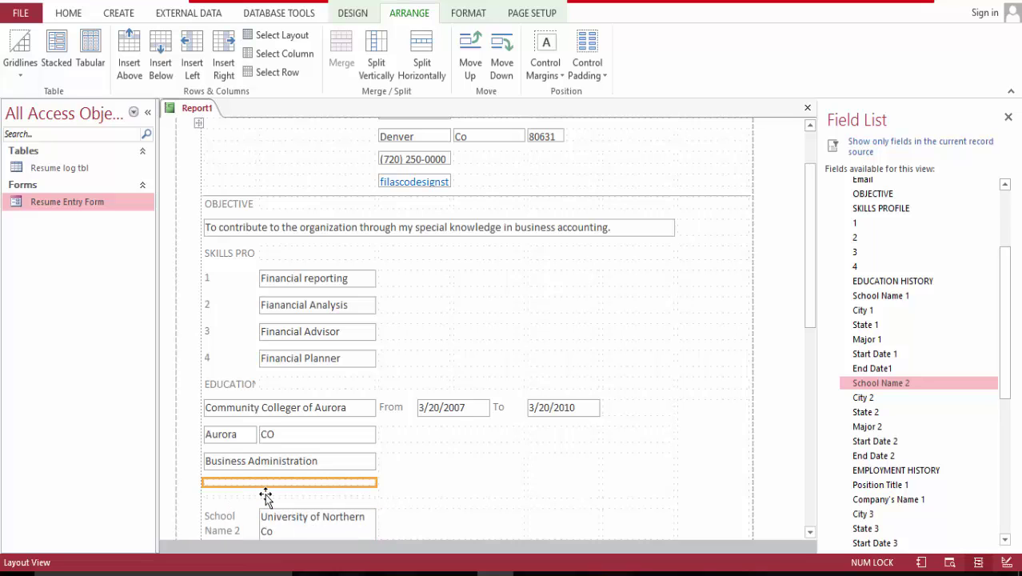
{"action": "key", "text": "Delete"}
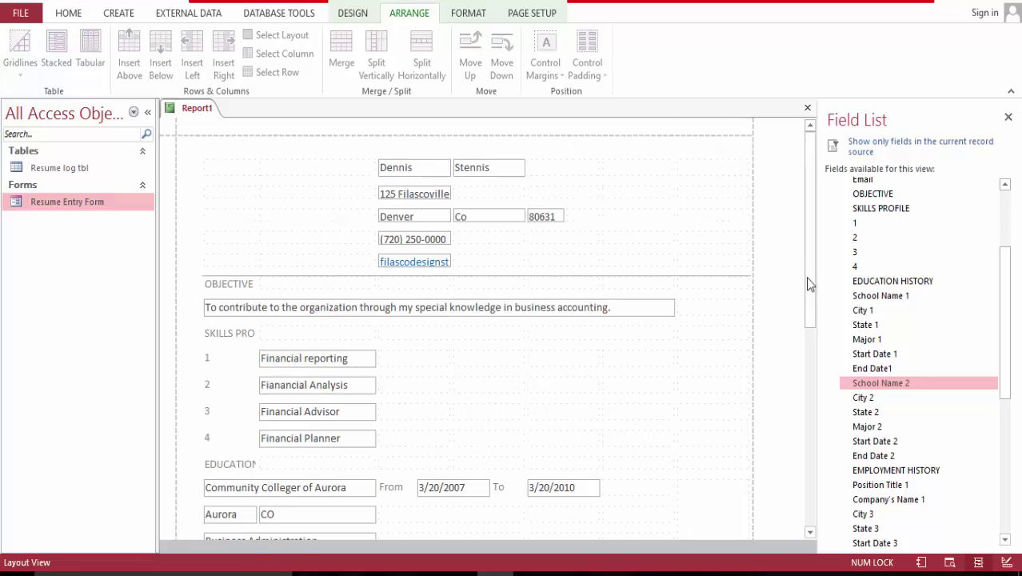
{"action": "left_click_drag", "start_coordinate": [808, 284], "coordinate": [809, 332]}
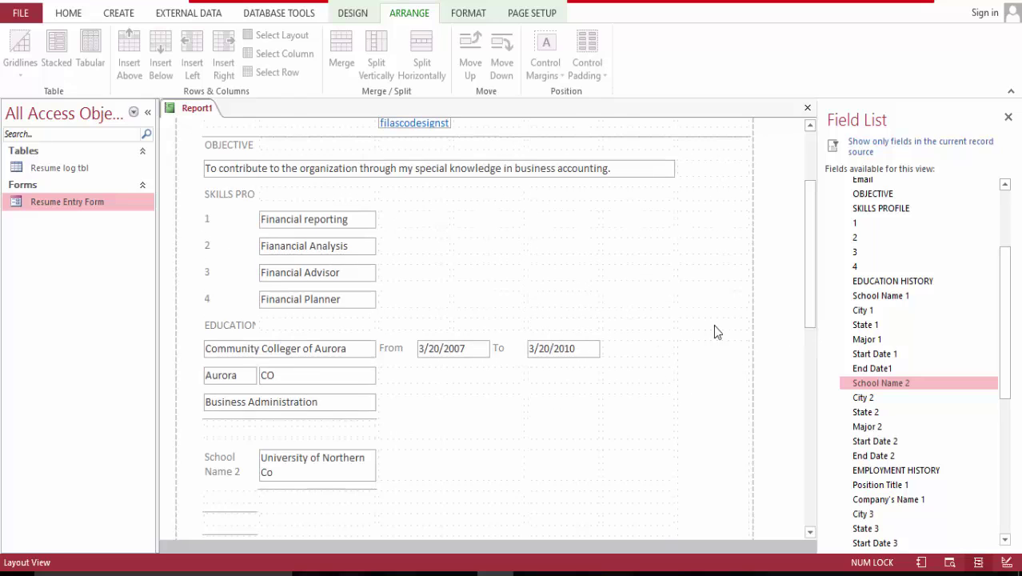
Step: Delete the School Name 2 label and move the School Name 2 text box into its place in the first column
{"action": "left_click", "coordinate": [231, 462]}
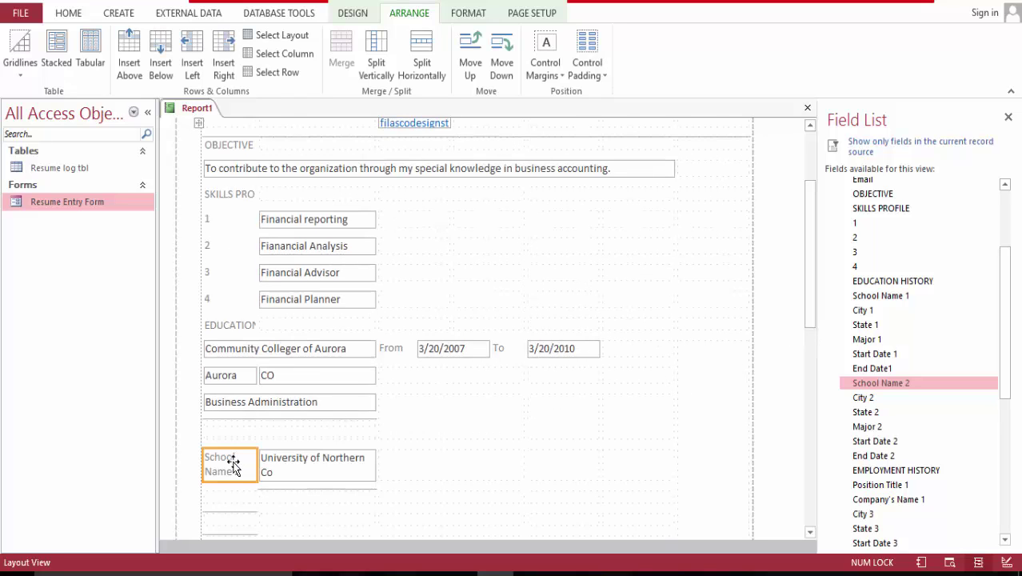
{"action": "key", "text": "Delete"}
{"action": "left_click_drag", "start_coordinate": [805, 240], "coordinate": [811, 323]}
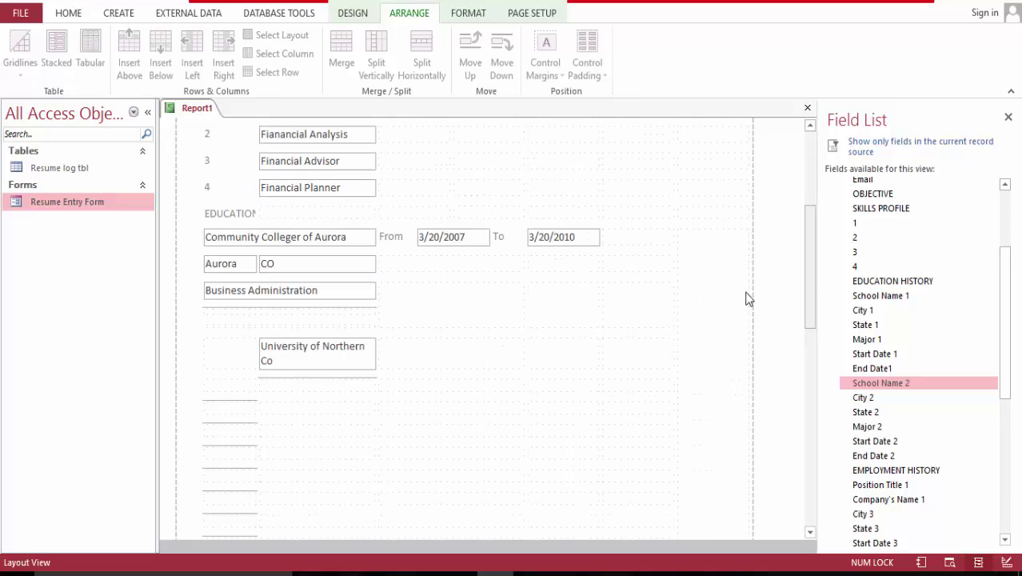
{"action": "left_click_drag", "start_coordinate": [302, 352], "coordinate": [230, 343]}
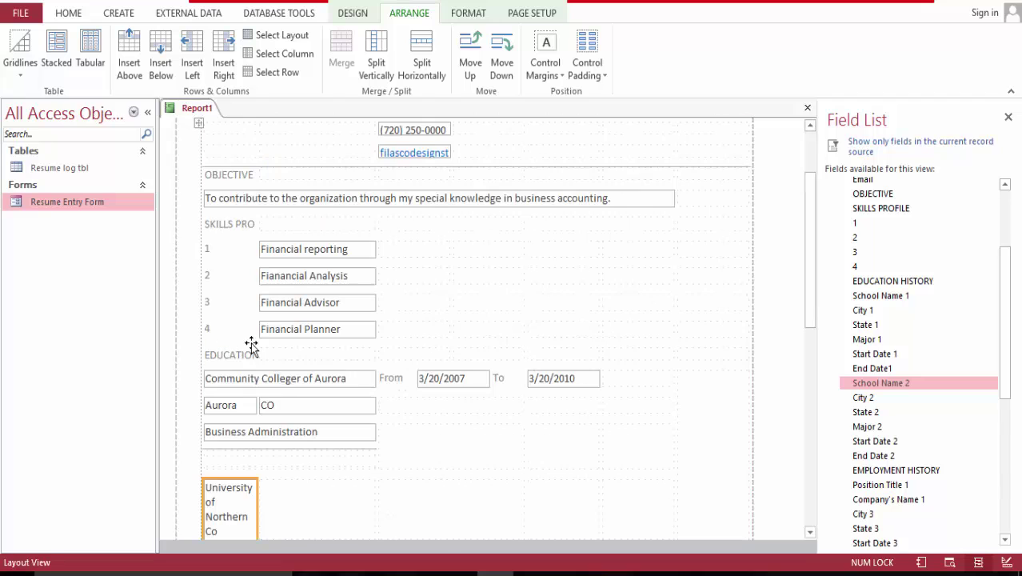
Step: Merge the School Name 2 text box with the empty cell beside it and split the merged cell vertically to shorten it
{"action": "left_click_drag", "start_coordinate": [810, 310], "coordinate": [817, 343]}
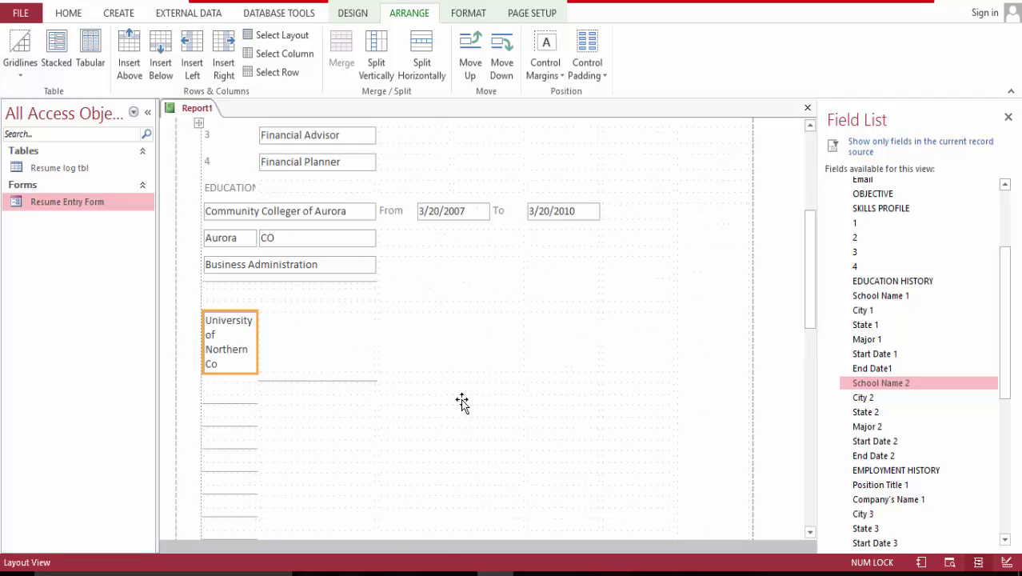
{"action": "left_click", "coordinate": [309, 336], "text": "ctrl"}
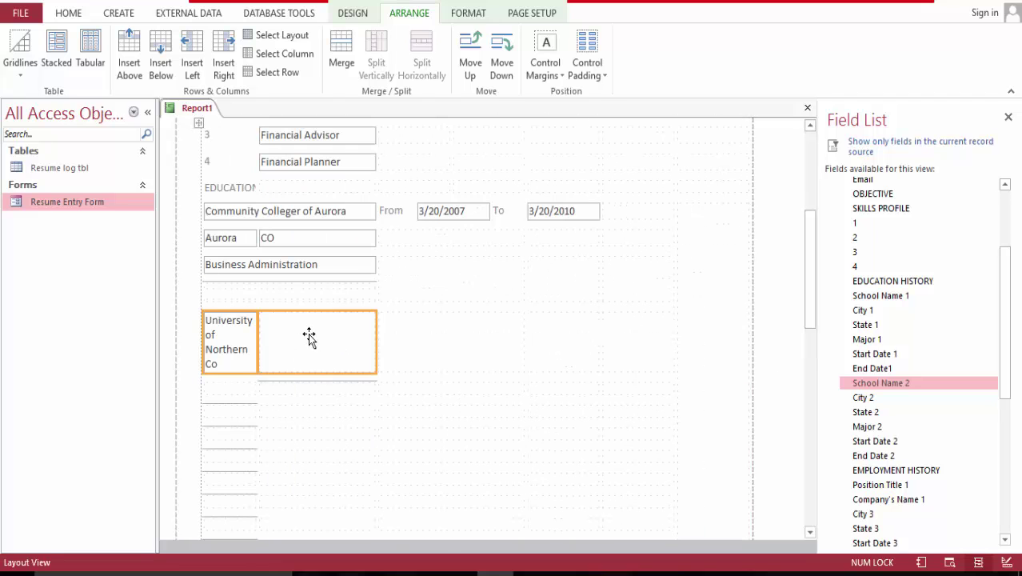
{"action": "left_click", "coordinate": [342, 52]}
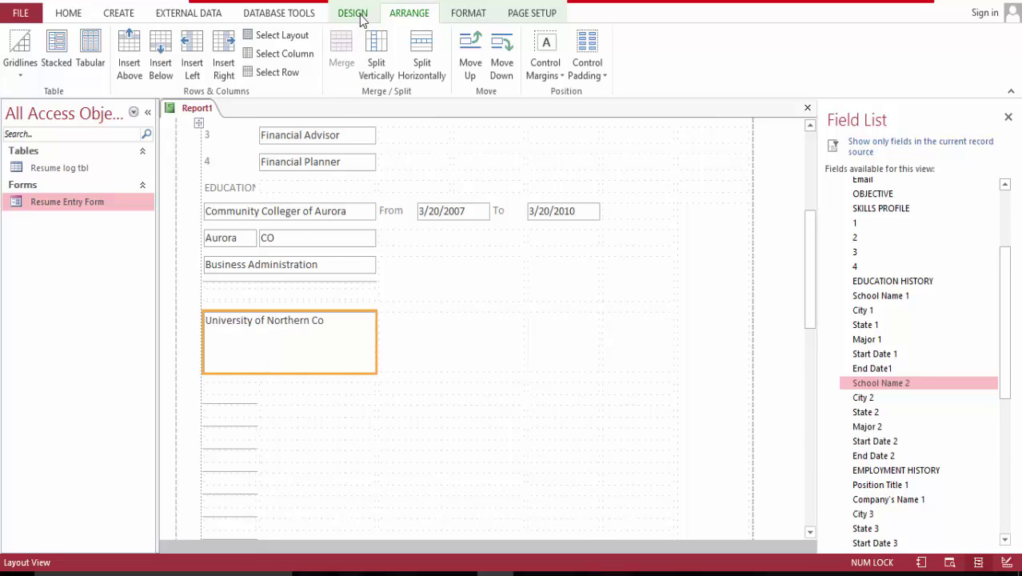
{"action": "left_click", "coordinate": [376, 65]}
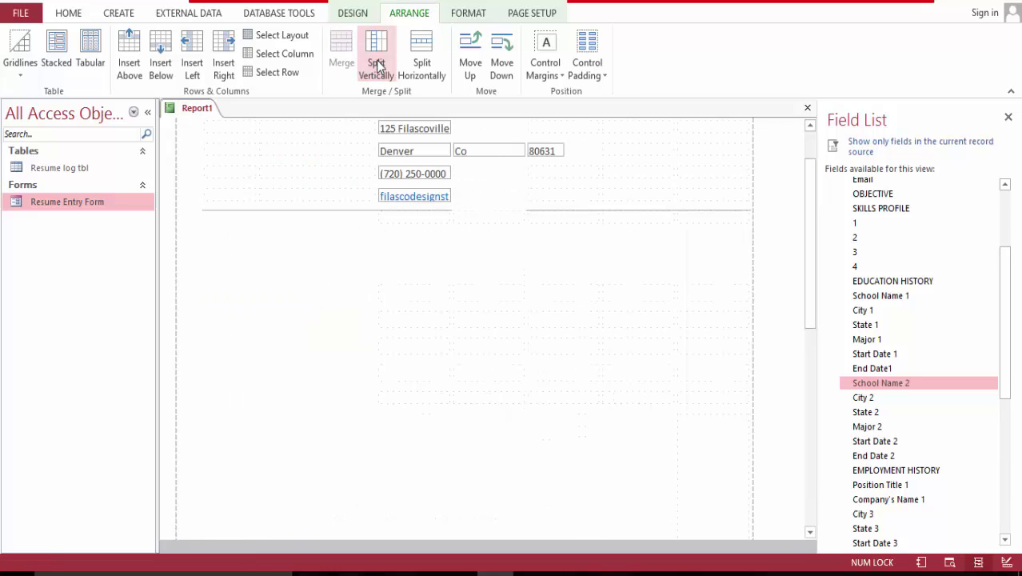
{"action": "left_click_drag", "start_coordinate": [812, 183], "coordinate": [816, 219]}
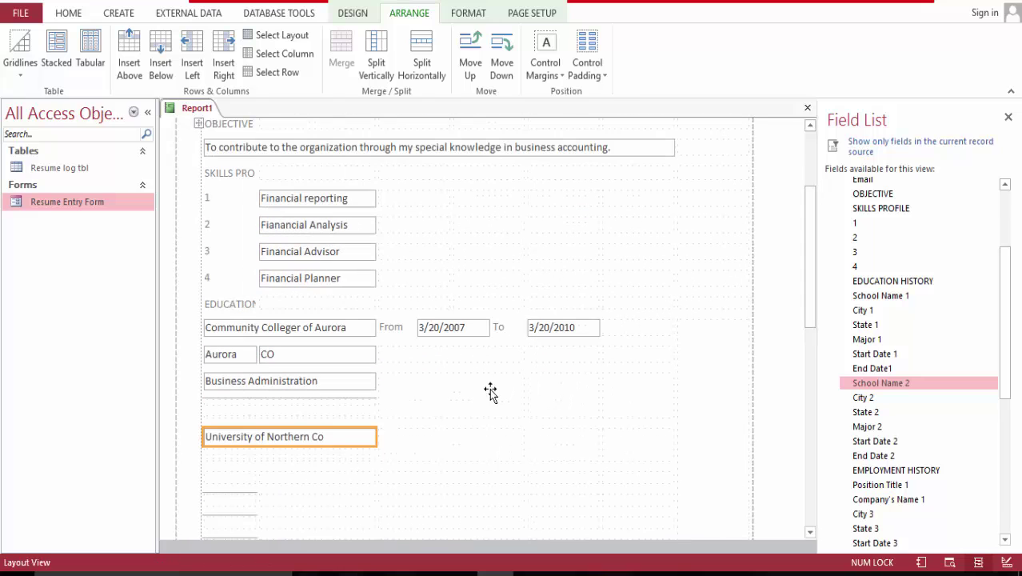
Step: Try to delete the whole narrow row below the Major 1 text box, including the tall empty cell at the row's end
{"action": "left_click", "coordinate": [203, 406]}
{"action": "left_click", "coordinate": [201, 410]}
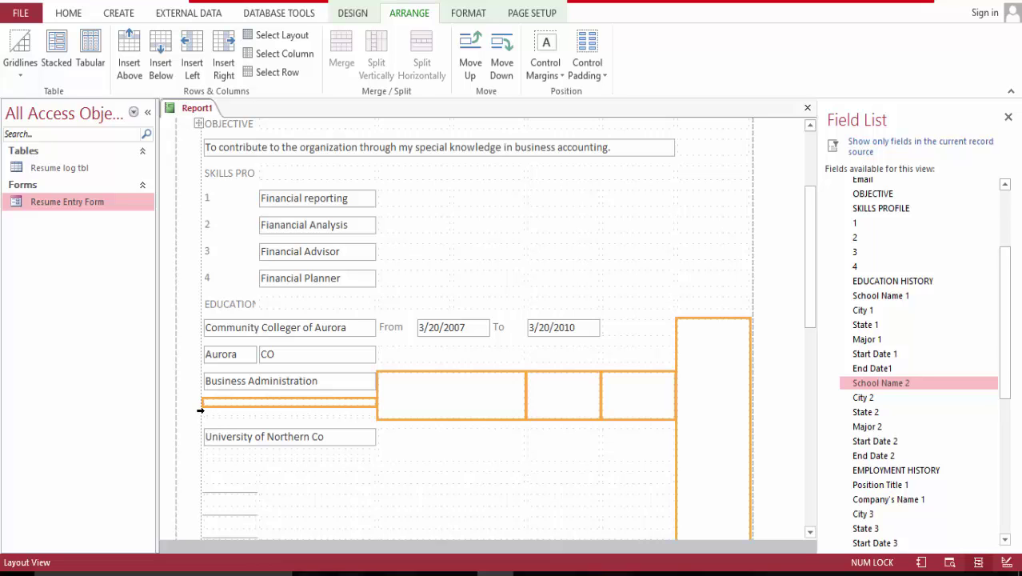
{"action": "key", "text": "Delete"}
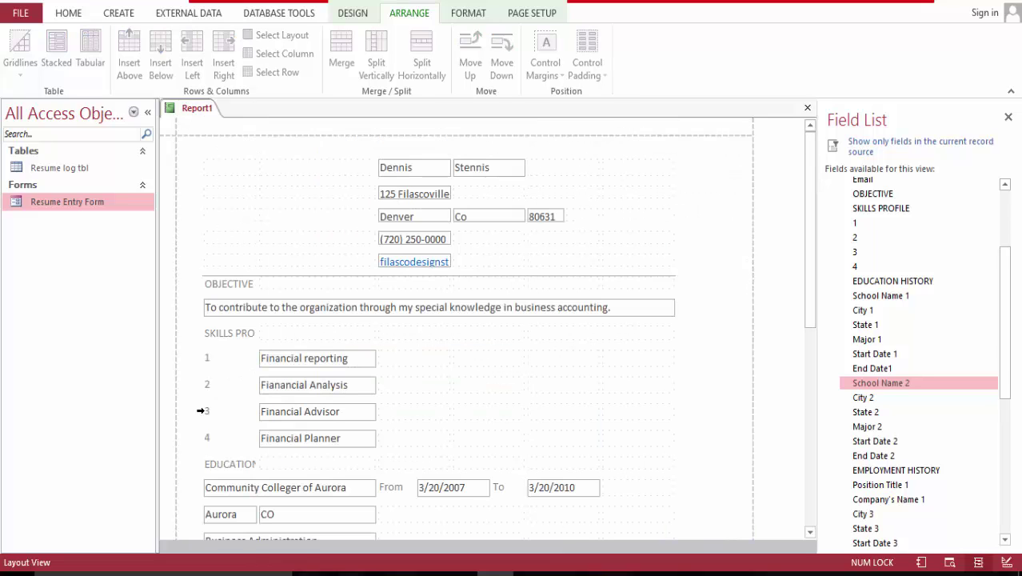
{"action": "scroll", "coordinate": [808, 320], "scroll_direction": "down", "scroll_amount": 10}
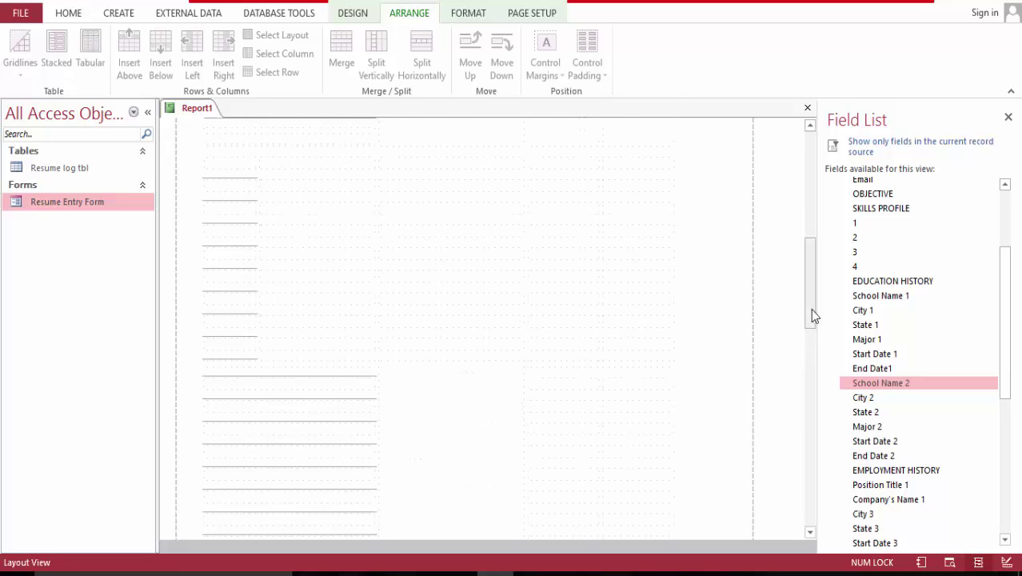
{"action": "left_click_drag", "start_coordinate": [809, 309], "coordinate": [814, 273]}
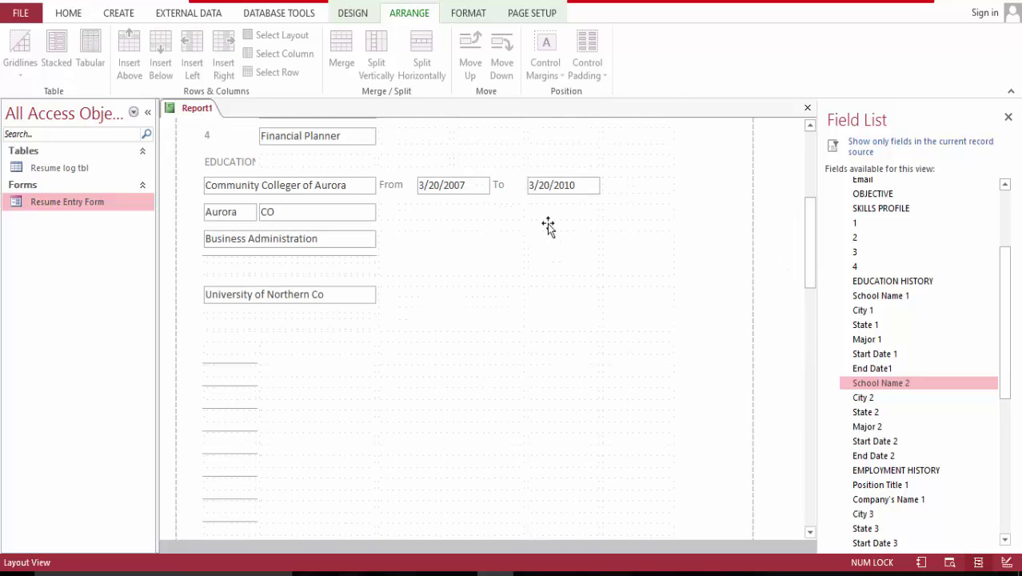
Step: Split the first two tall empty cells in the row beside the Major 1 text box vertically into shorter cells
{"action": "left_click", "coordinate": [332, 263]}
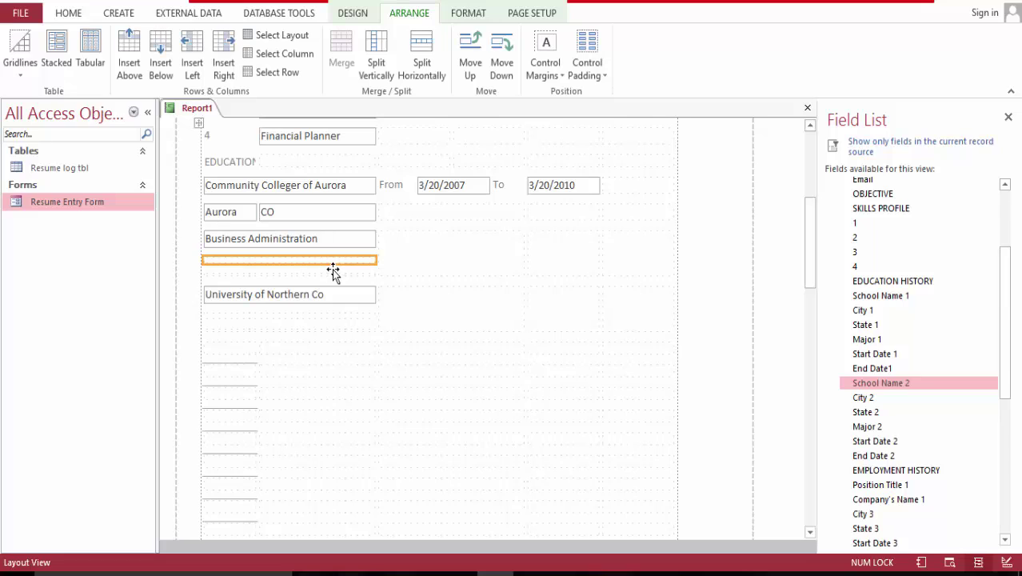
{"action": "left_click", "coordinate": [394, 264]}
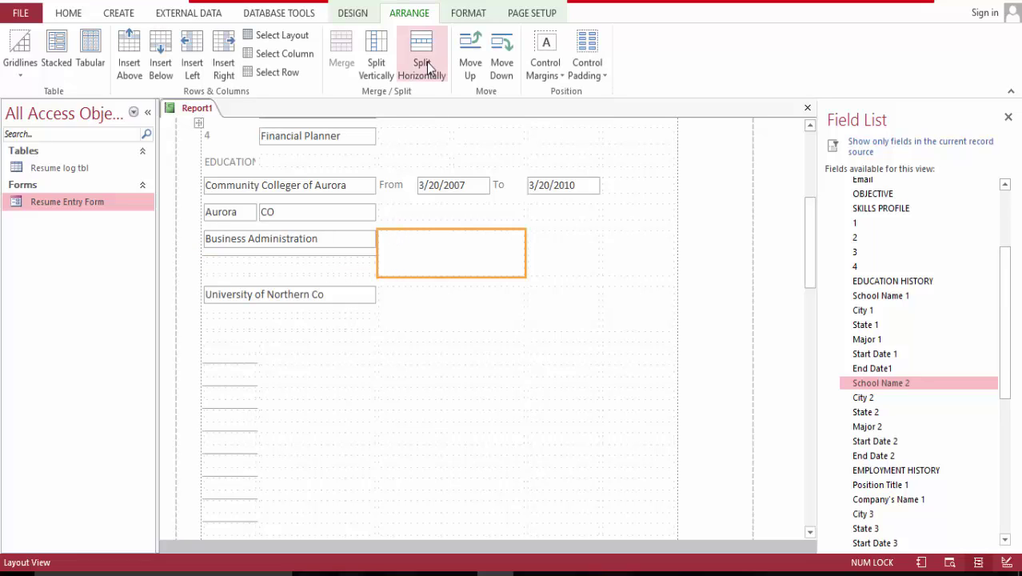
{"action": "left_click", "coordinate": [379, 54]}
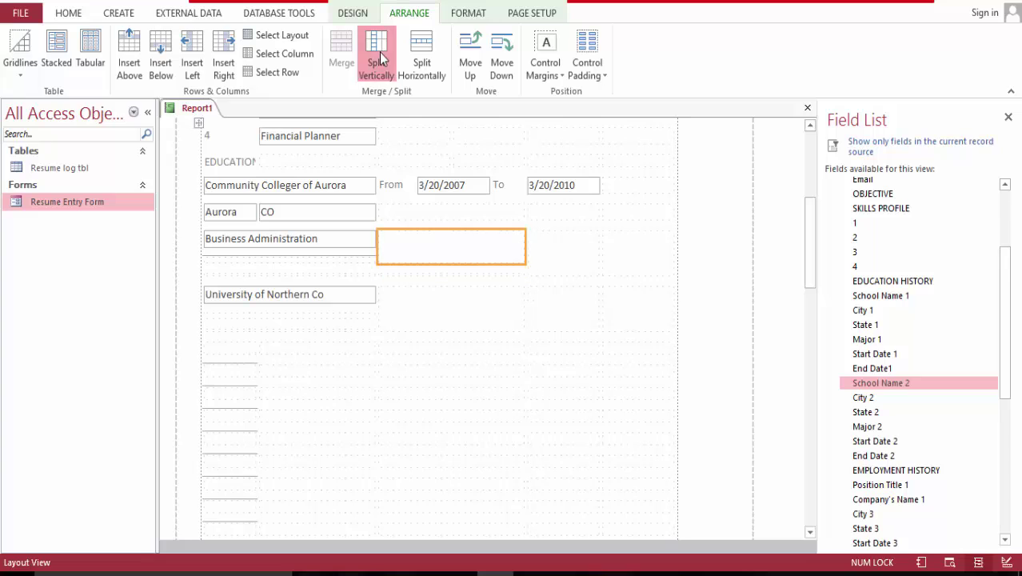
{"action": "left_click", "coordinate": [379, 54]}
{"action": "left_click", "coordinate": [592, 254]}
{"action": "left_click", "coordinate": [592, 254]}
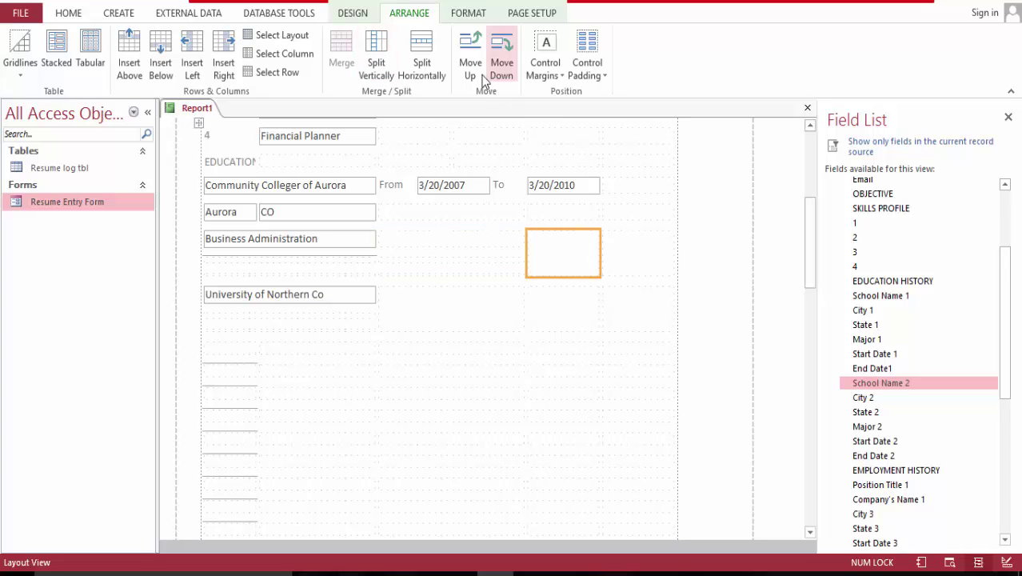
{"action": "left_click", "coordinate": [387, 61]}
{"action": "left_click", "coordinate": [382, 62]}
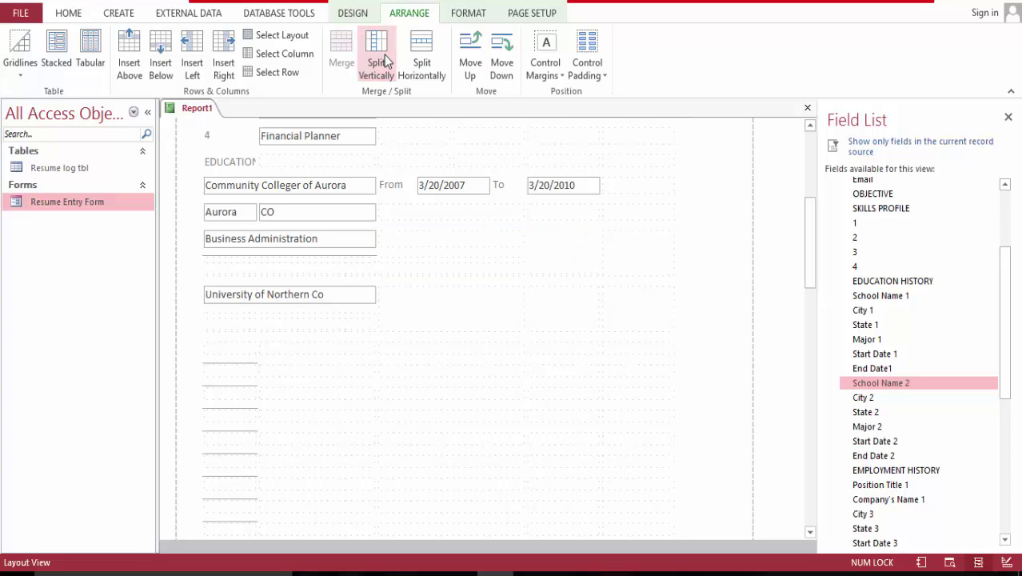
Step: Split the last tall empty cell in the Major 1 row vertically and delete the narrow empty row directly below the Major 1 text box
{"action": "left_click", "coordinate": [636, 246]}
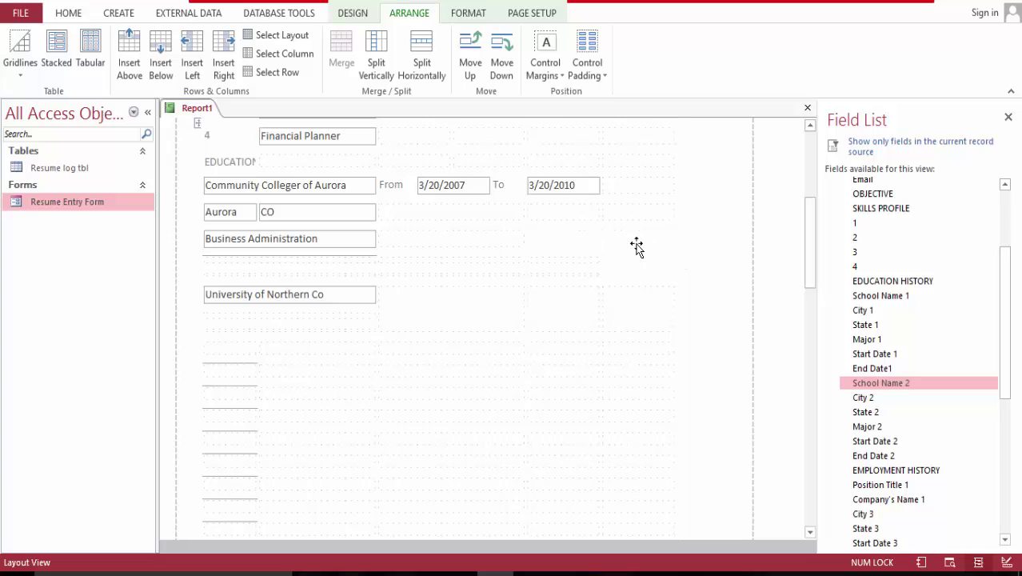
{"action": "left_click", "coordinate": [385, 51]}
{"action": "left_click", "coordinate": [384, 50]}
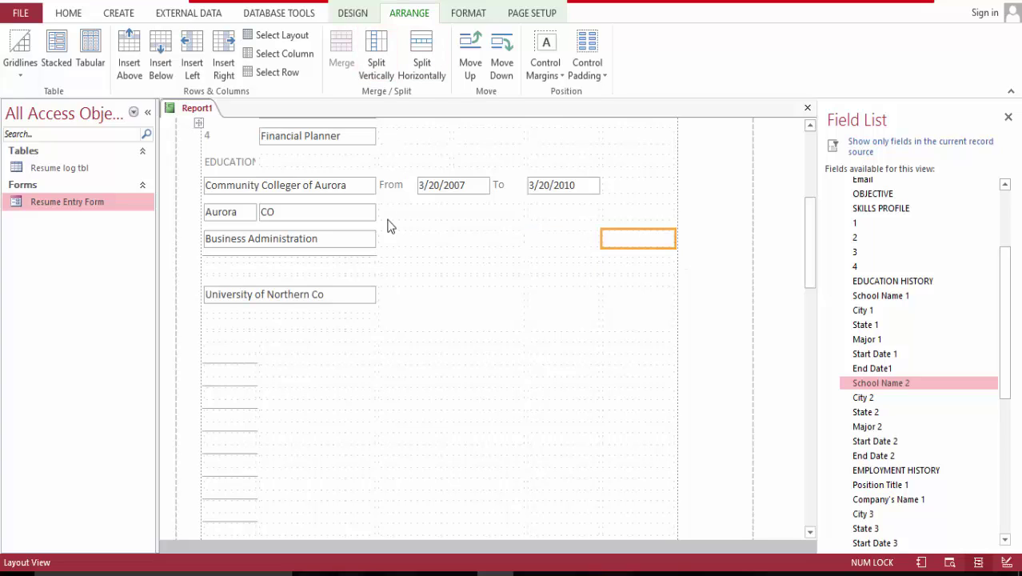
{"action": "left_click", "coordinate": [202, 256]}
{"action": "left_click", "coordinate": [206, 258]}
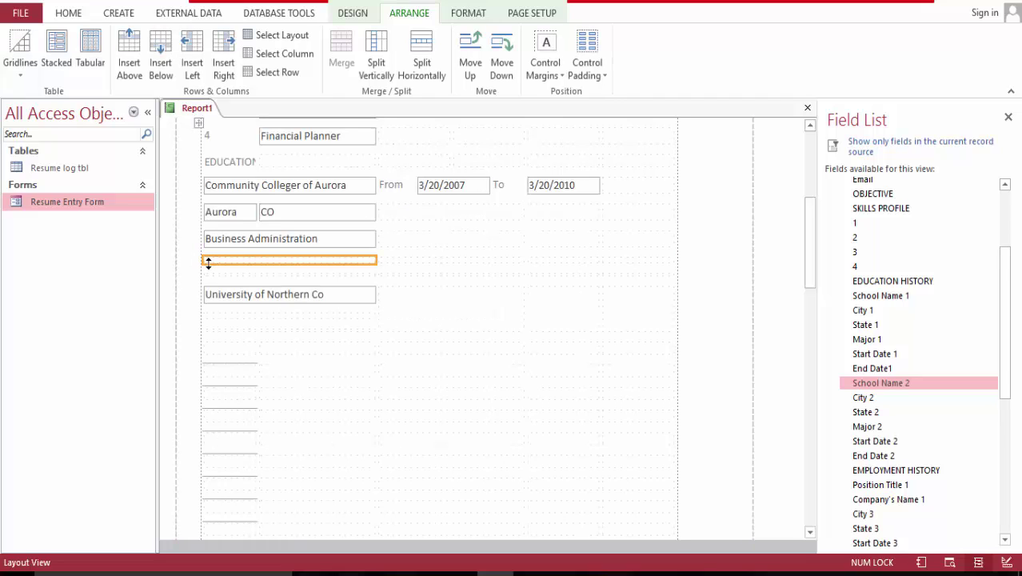
{"action": "left_click", "coordinate": [199, 259]}
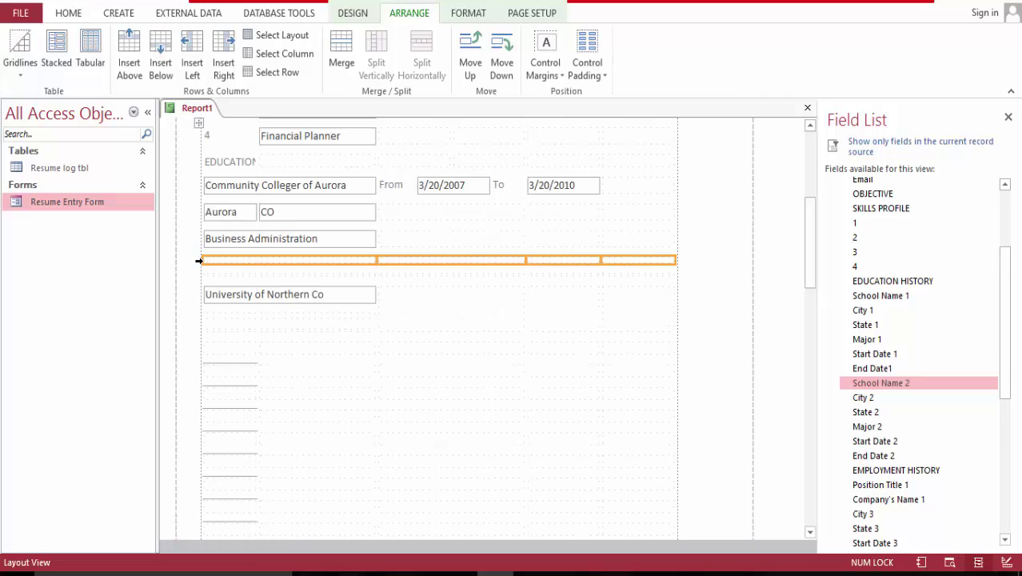
{"action": "key", "text": "Delete"}
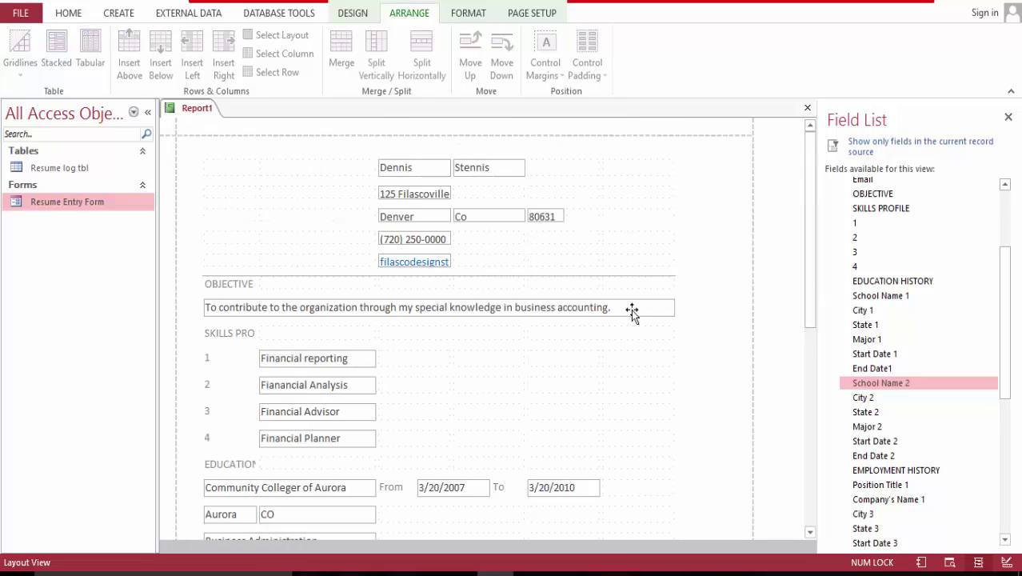
Step: Delete the remaining narrow empty row between the Major 1 and School Name 2 text boxes
{"action": "left_click_drag", "start_coordinate": [810, 275], "coordinate": [797, 341]}
{"action": "left_click", "coordinate": [202, 347]}
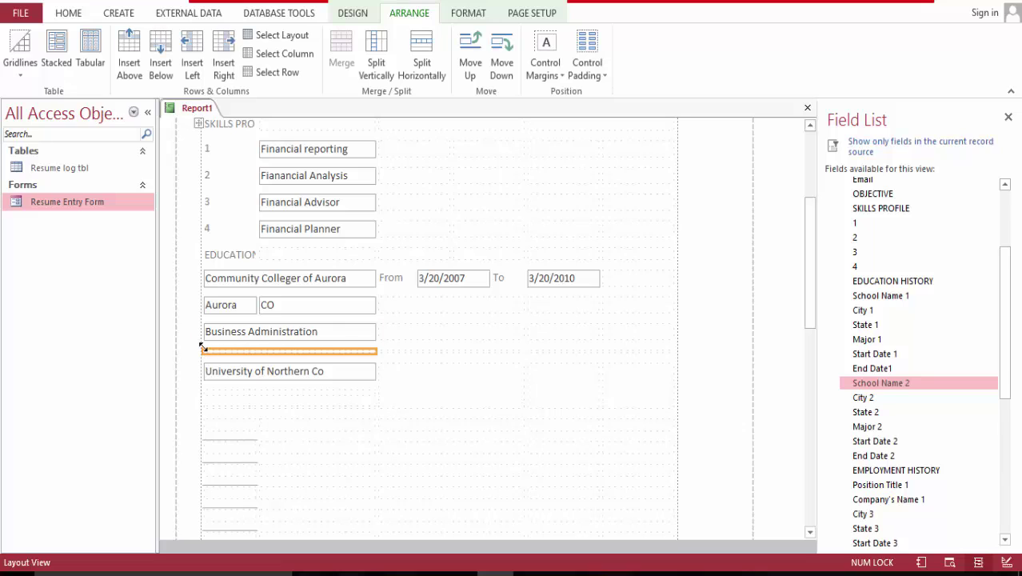
{"action": "left_click", "coordinate": [200, 352]}
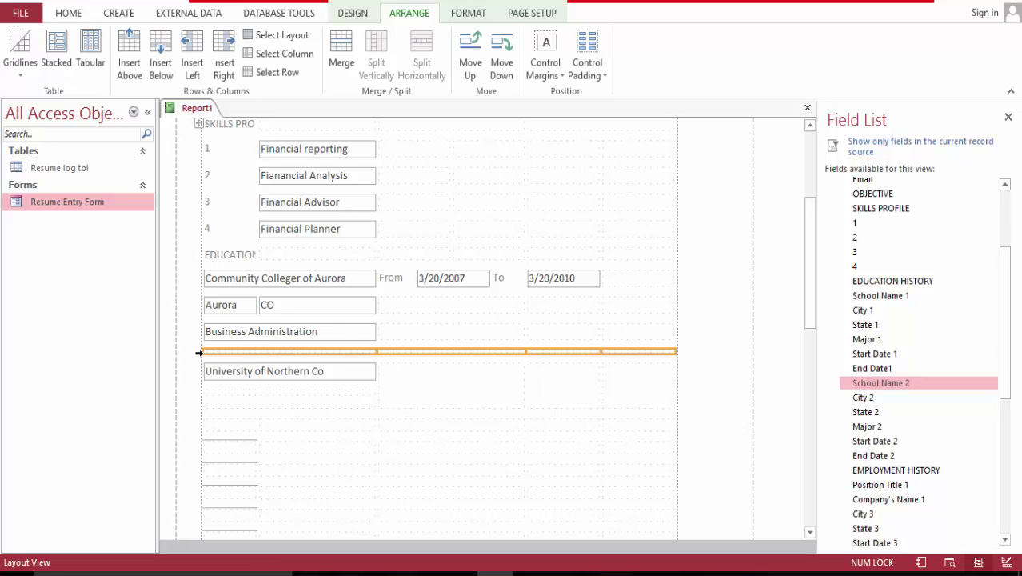
{"action": "key", "text": "Delete"}
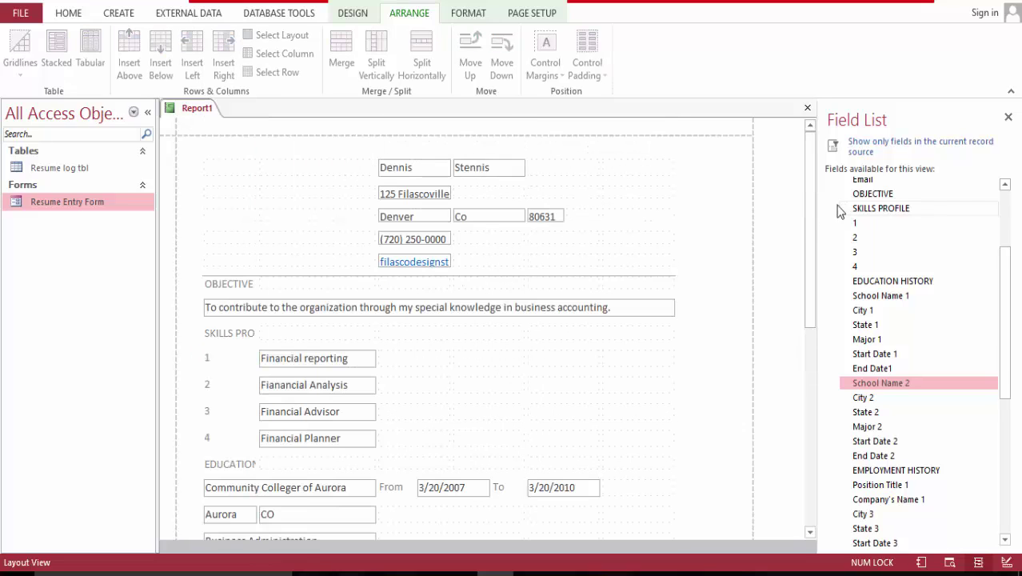
Step: Split the three tall empty cells beside the School Name 2 text box vertically into shorter cells
{"action": "left_click_drag", "start_coordinate": [816, 235], "coordinate": [800, 327]}
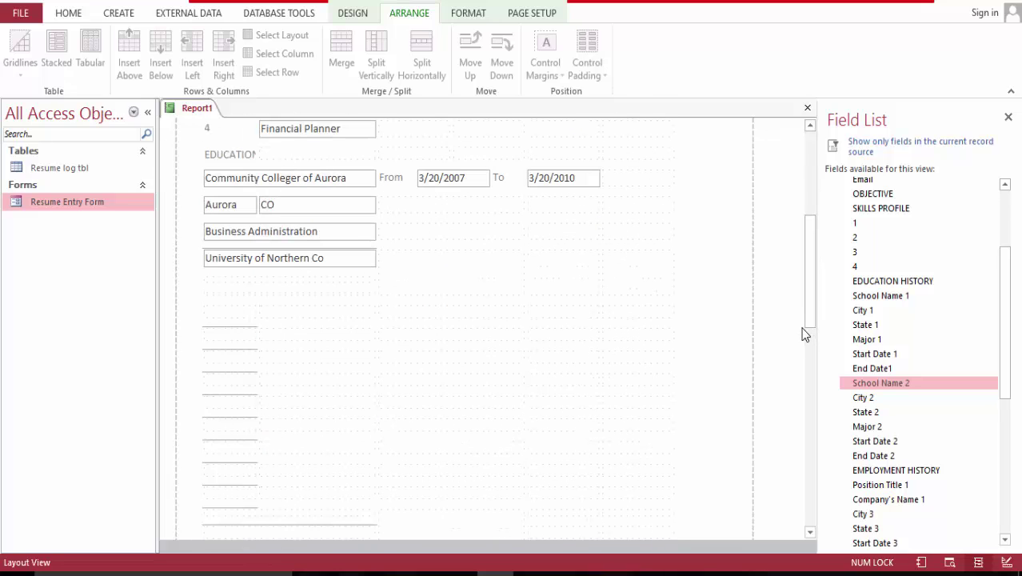
{"action": "left_click", "coordinate": [416, 272]}
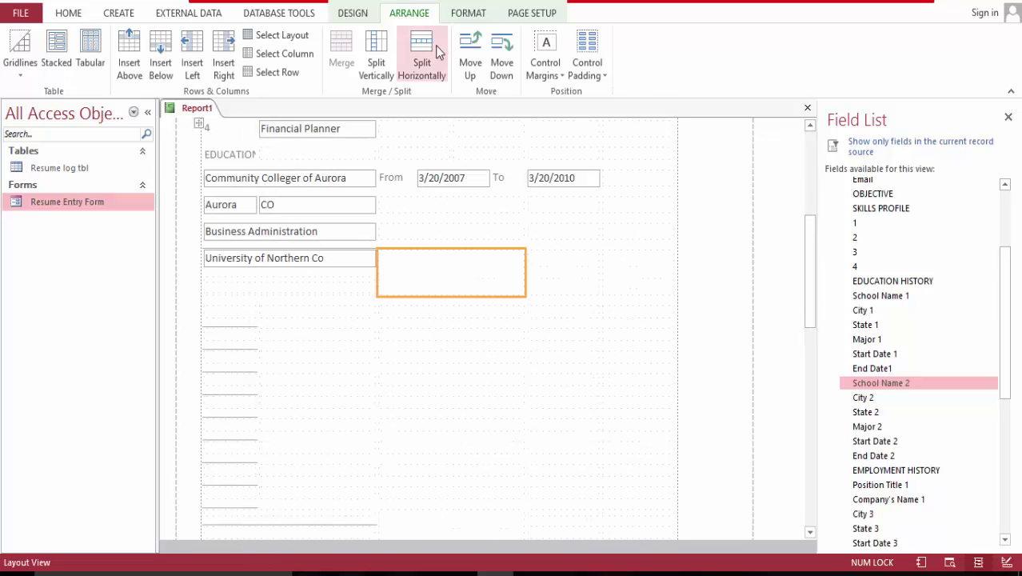
{"action": "left_click", "coordinate": [378, 57]}
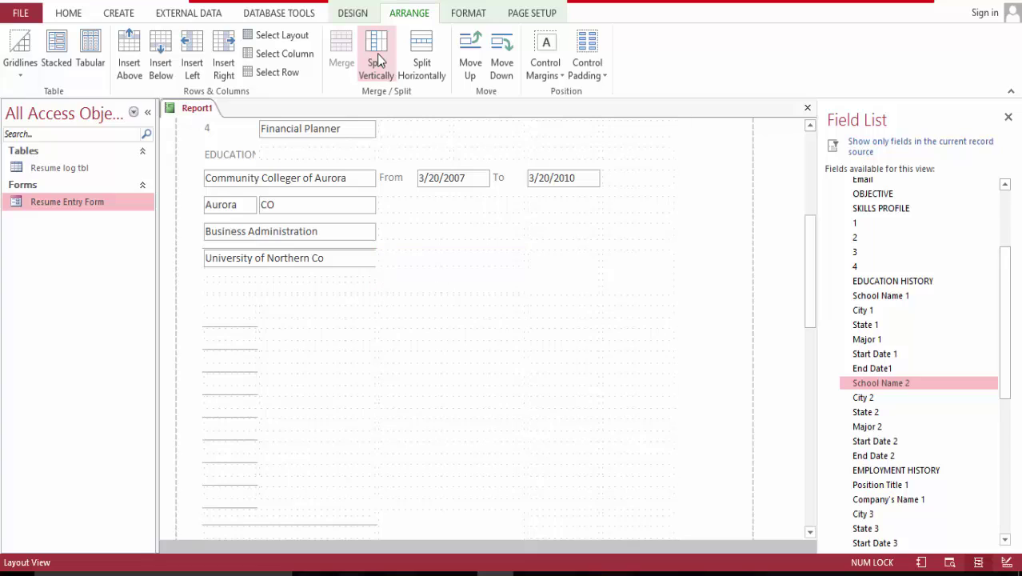
{"action": "left_click", "coordinate": [586, 274]}
{"action": "left_click", "coordinate": [377, 60]}
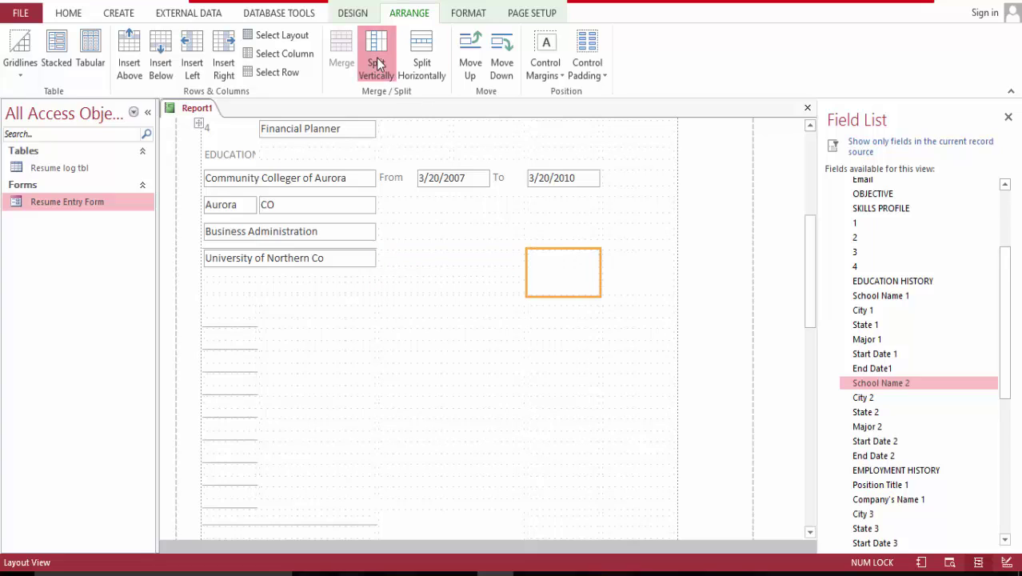
{"action": "left_click", "coordinate": [620, 278]}
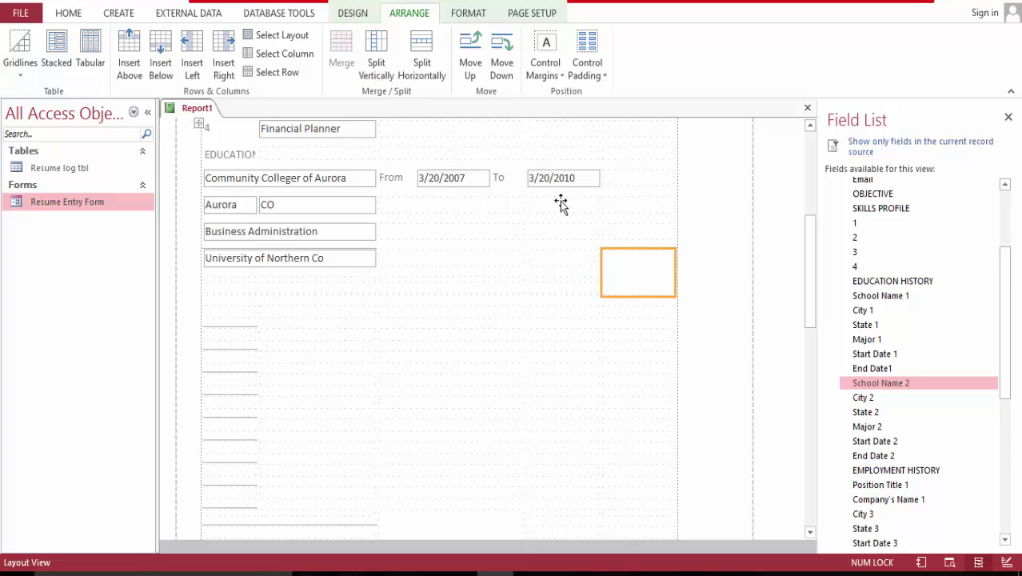
{"action": "left_click", "coordinate": [389, 64]}
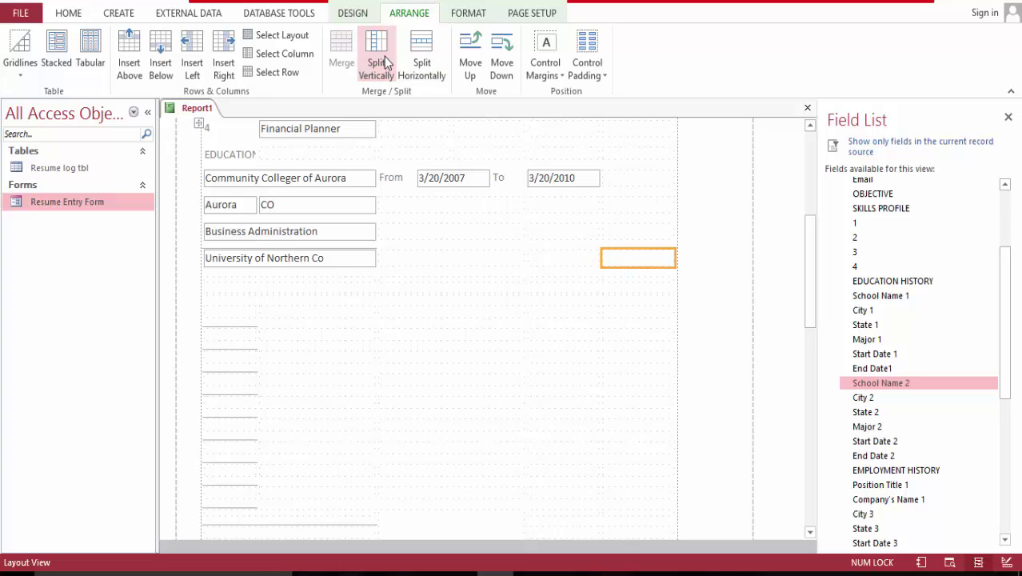
Step: Delete the two narrow empty rows below the School Name 2 text box
{"action": "left_click", "coordinate": [243, 280]}
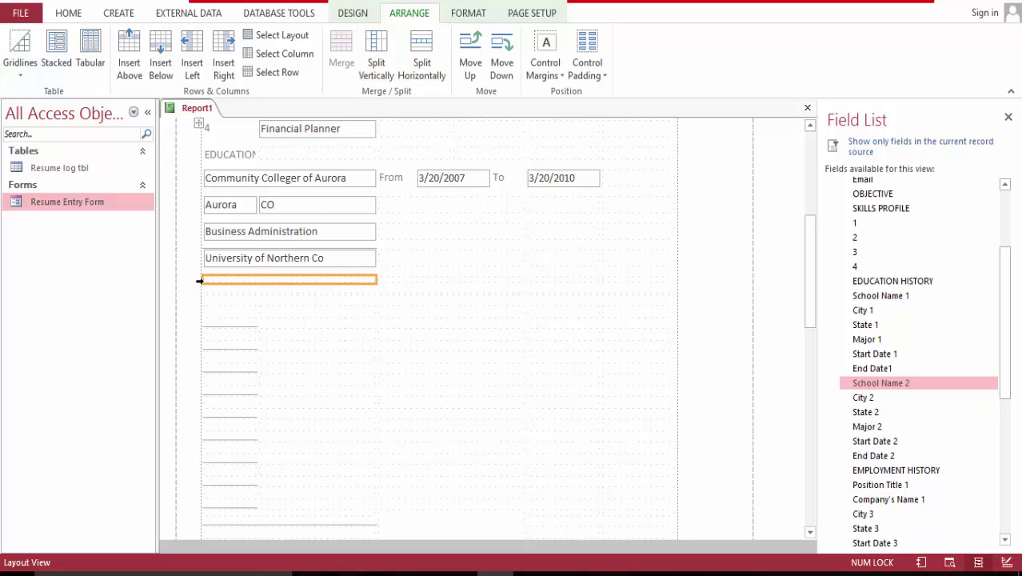
{"action": "left_click", "coordinate": [199, 281]}
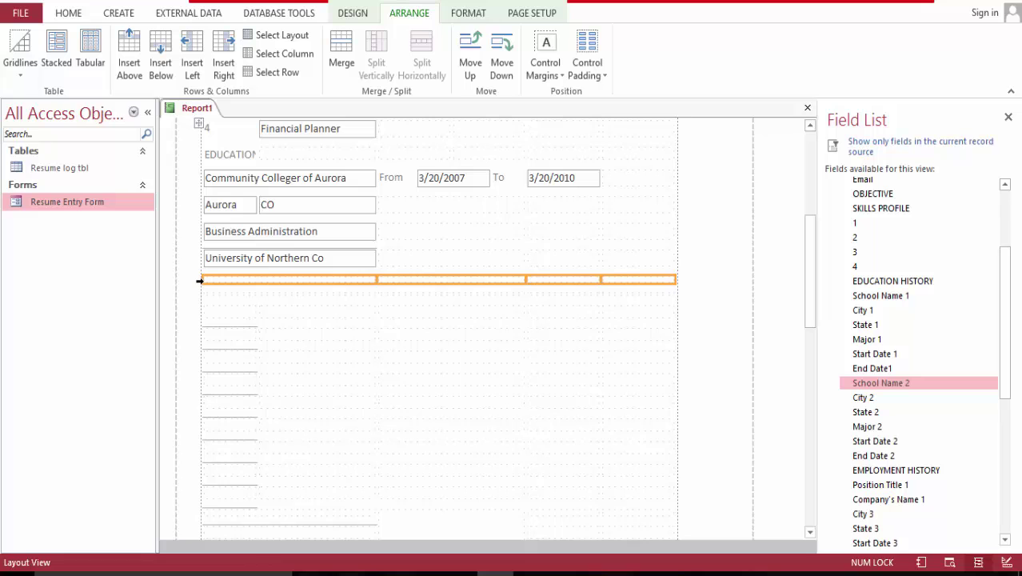
{"action": "key", "text": "Delete"}
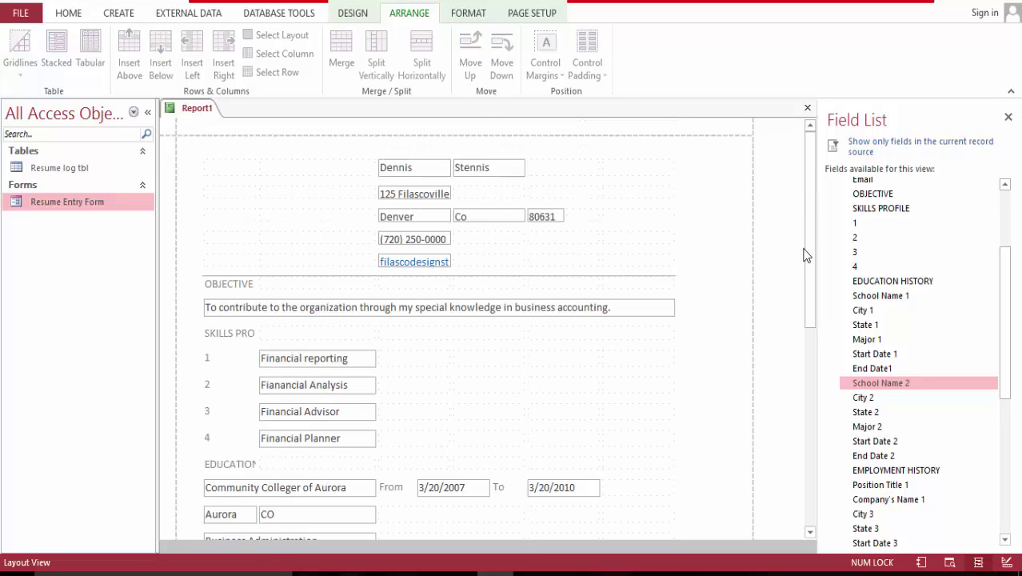
{"action": "left_click_drag", "start_coordinate": [806, 254], "coordinate": [818, 368]}
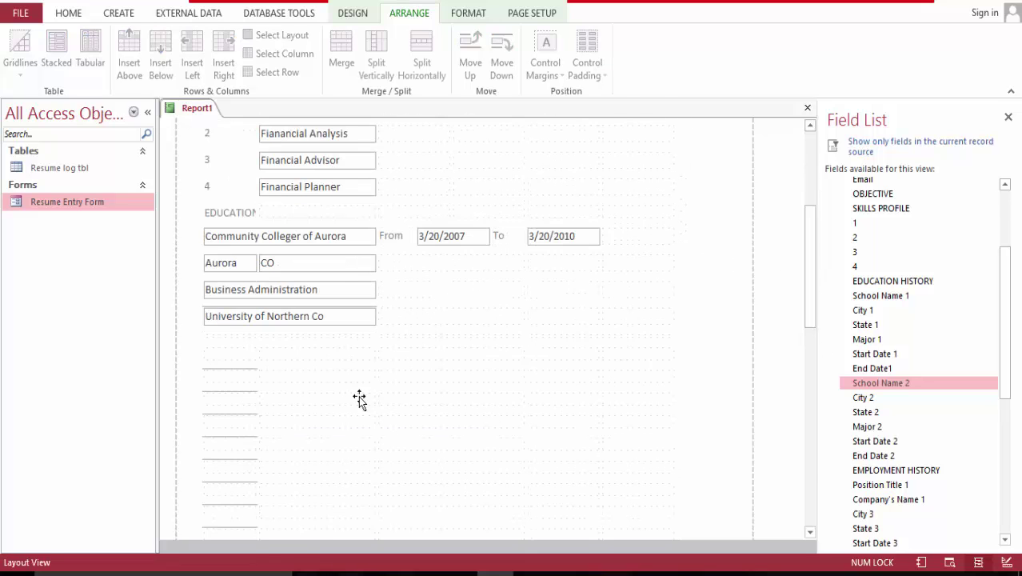
{"action": "left_click", "coordinate": [228, 335]}
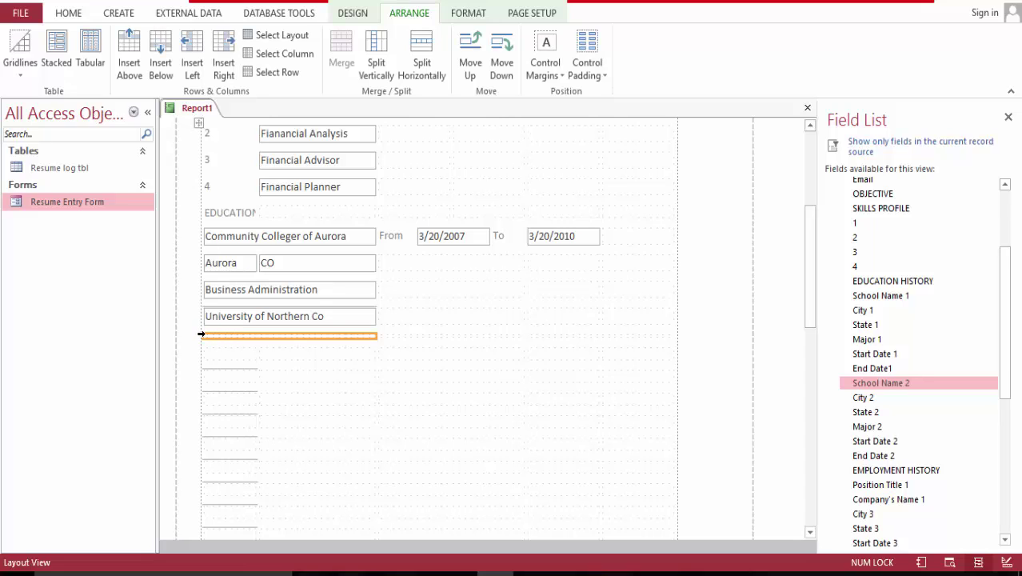
{"action": "left_click", "coordinate": [199, 335]}
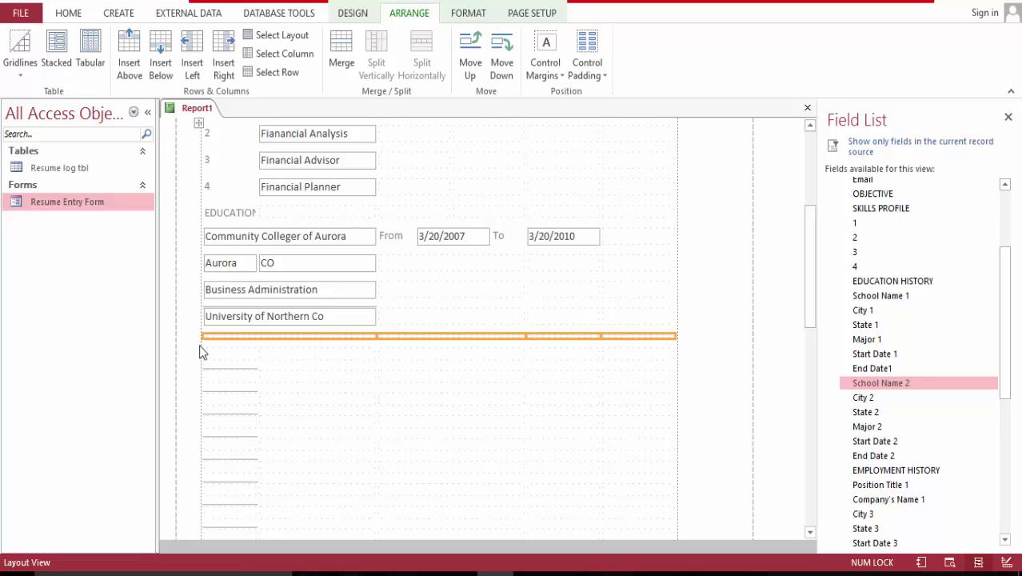
{"action": "key", "text": "Delete"}
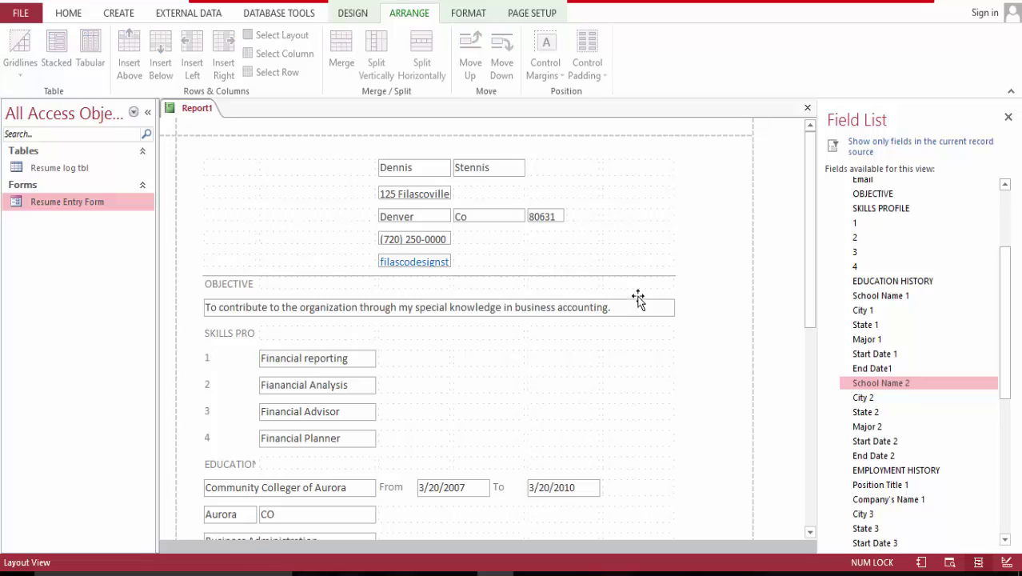
Step: Add the City 2 and State 2 fields side by side below School Name 2, with the Major 2 field in the row beneath
{"action": "left_click_drag", "start_coordinate": [810, 285], "coordinate": [809, 347]}
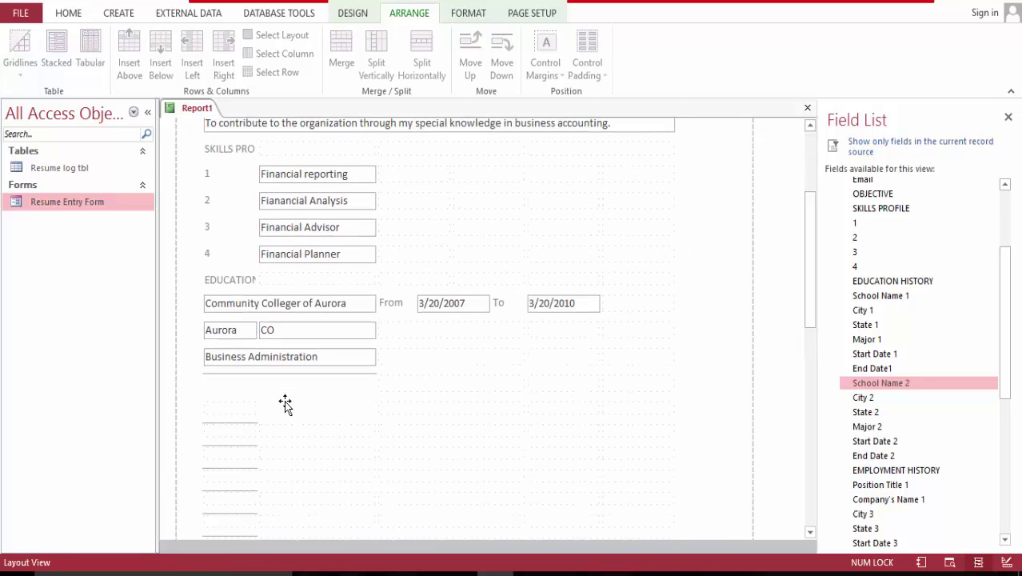
{"action": "left_click", "coordinate": [241, 411]}
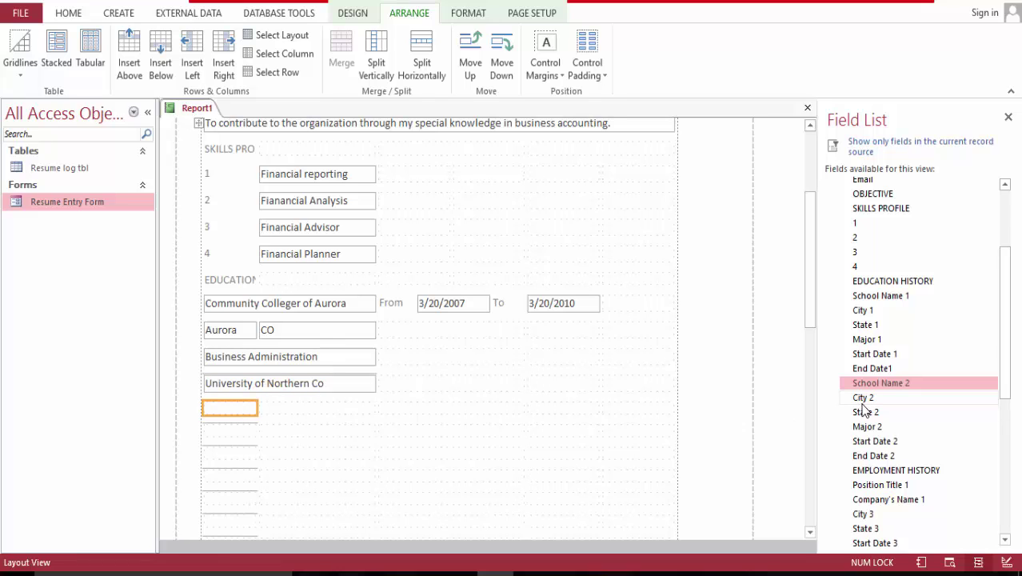
{"action": "left_click_drag", "start_coordinate": [865, 400], "coordinate": [248, 420]}
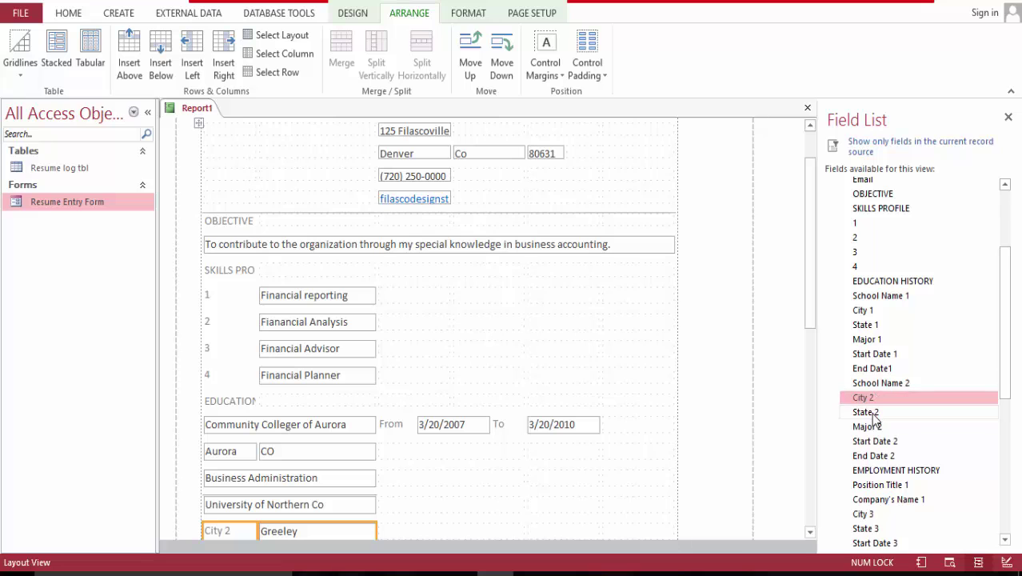
{"action": "left_click_drag", "start_coordinate": [870, 412], "coordinate": [403, 391]}
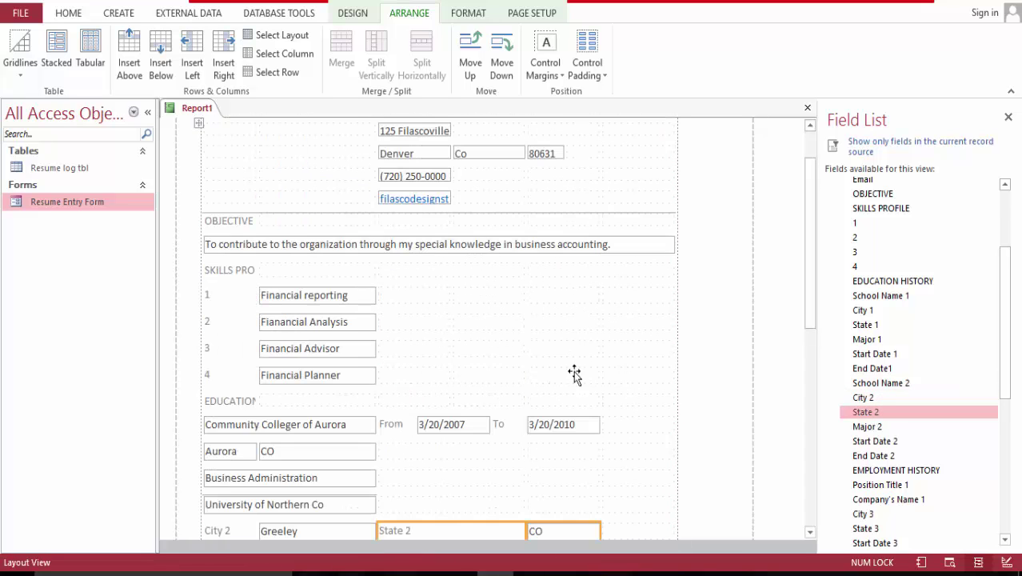
{"action": "left_click_drag", "start_coordinate": [810, 317], "coordinate": [817, 359]}
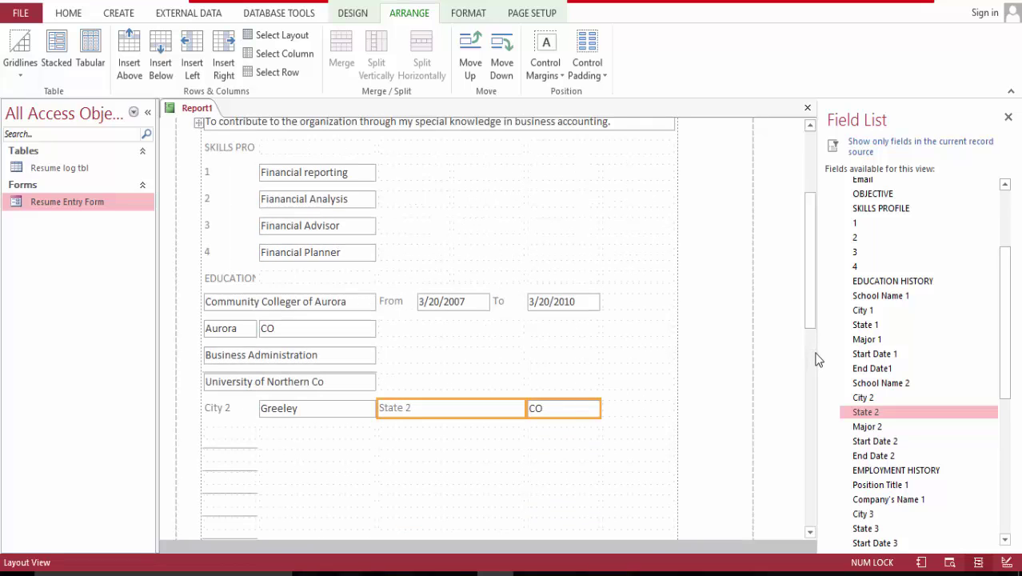
{"action": "left_click_drag", "start_coordinate": [870, 429], "coordinate": [253, 446]}
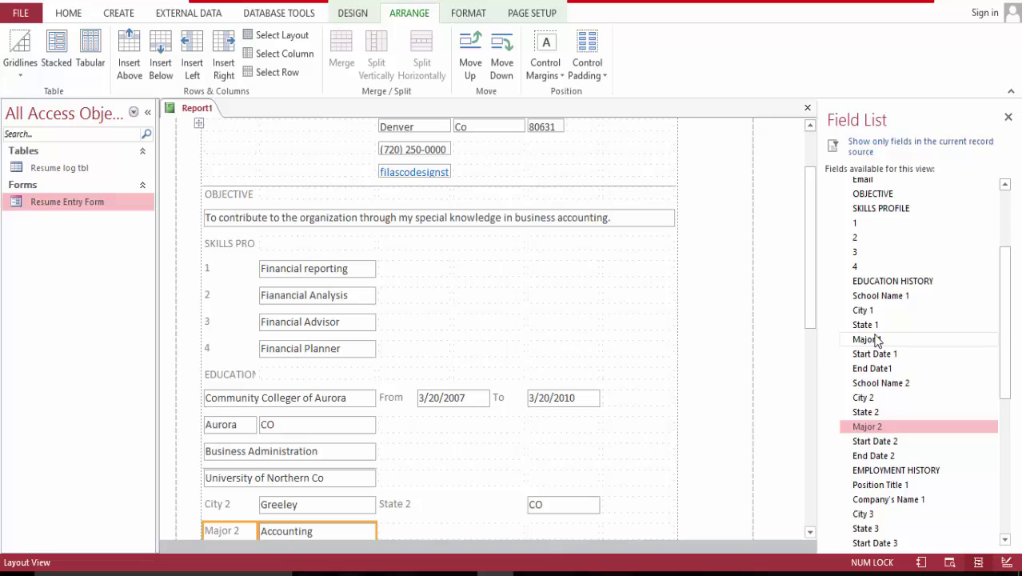
Step: Add the Start Date 2 field beside the Major 1 text box, split its label cell horizontally and move the date text box next to the label
{"action": "left_click_drag", "start_coordinate": [811, 308], "coordinate": [811, 356]}
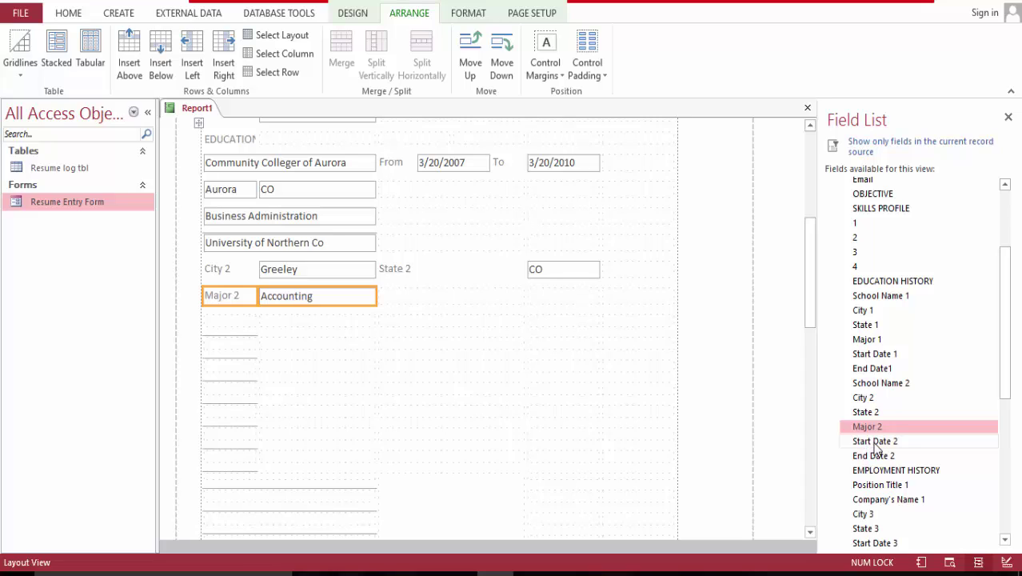
{"action": "left_click_drag", "start_coordinate": [876, 450], "coordinate": [477, 226]}
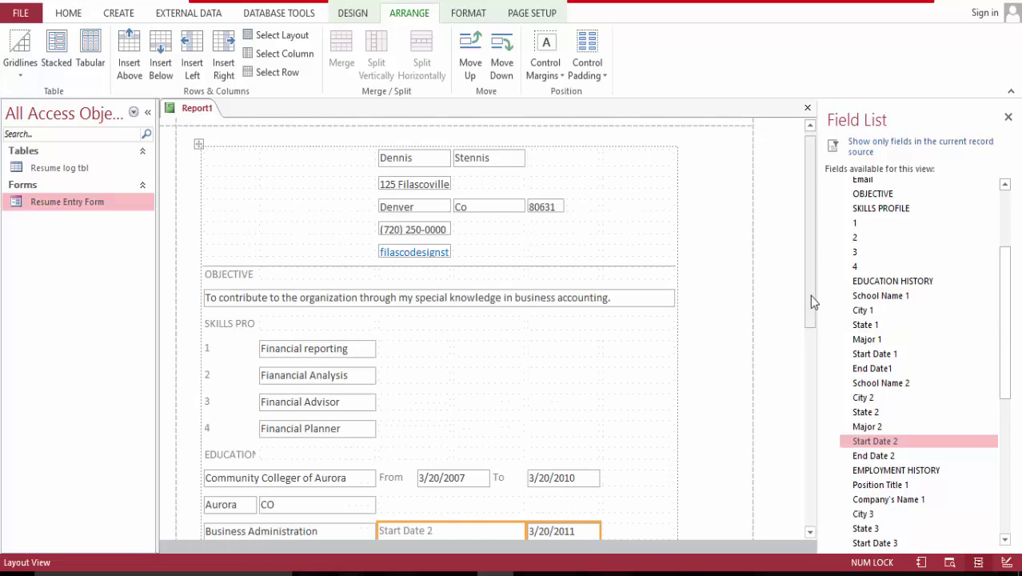
{"action": "left_click_drag", "start_coordinate": [812, 297], "coordinate": [814, 368]}
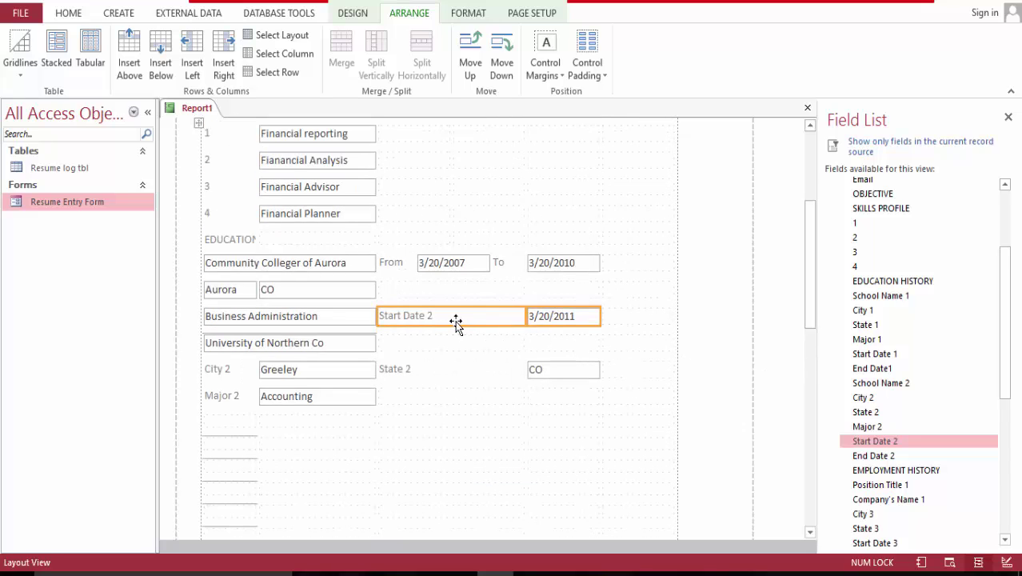
{"action": "key", "text": "Delete"}
{"action": "key", "text": "ctrl+z"}
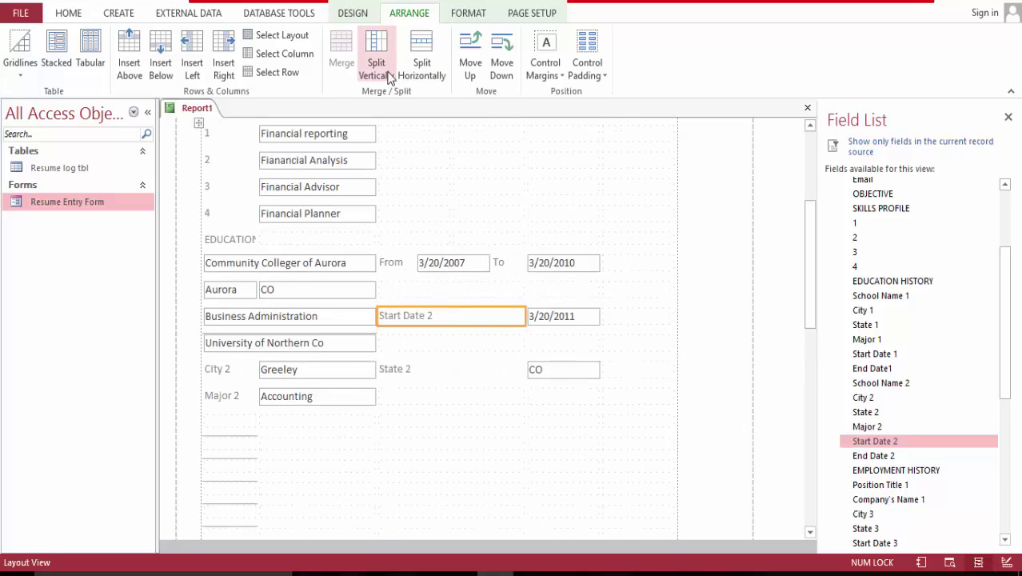
{"action": "left_click", "coordinate": [419, 64]}
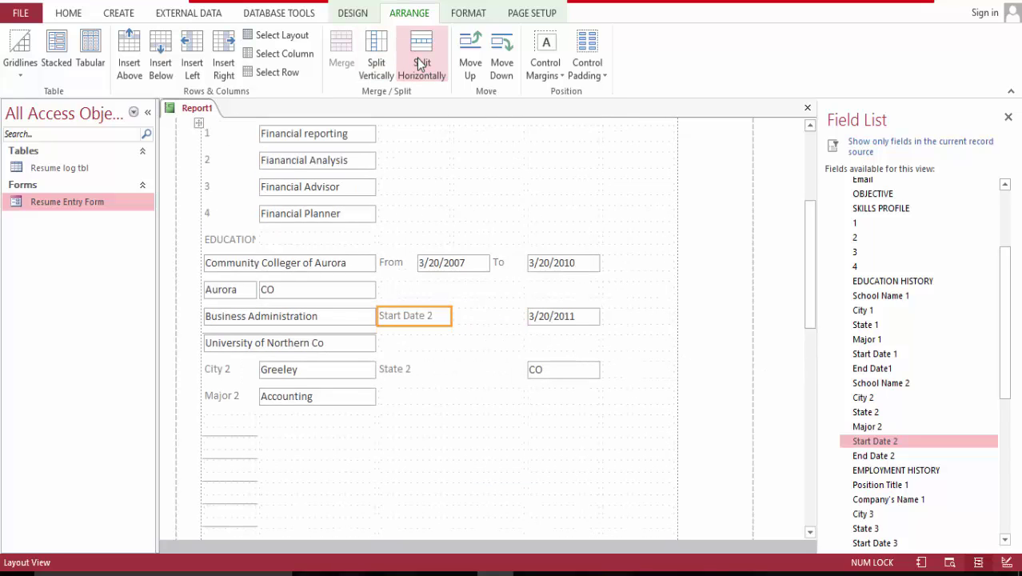
{"action": "left_click", "coordinate": [527, 316]}
Step: Add the End Date 2 field to the empty cells following the Start Date 2 text box
{"action": "scroll", "coordinate": [604, 337], "scroll_direction": "up", "scroll_amount": 5}
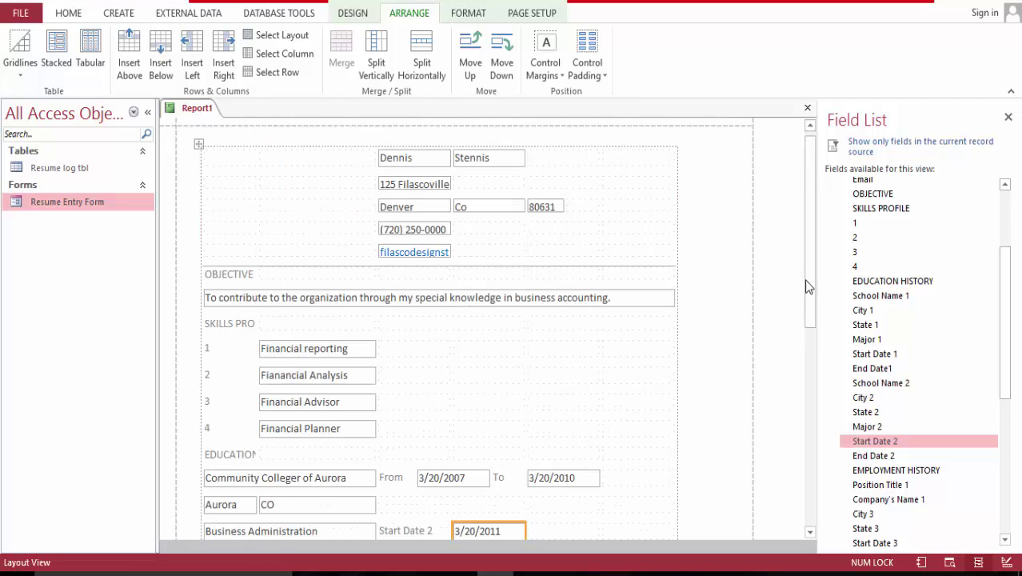
{"action": "scroll", "coordinate": [810, 327], "scroll_direction": "down", "scroll_amount": 3}
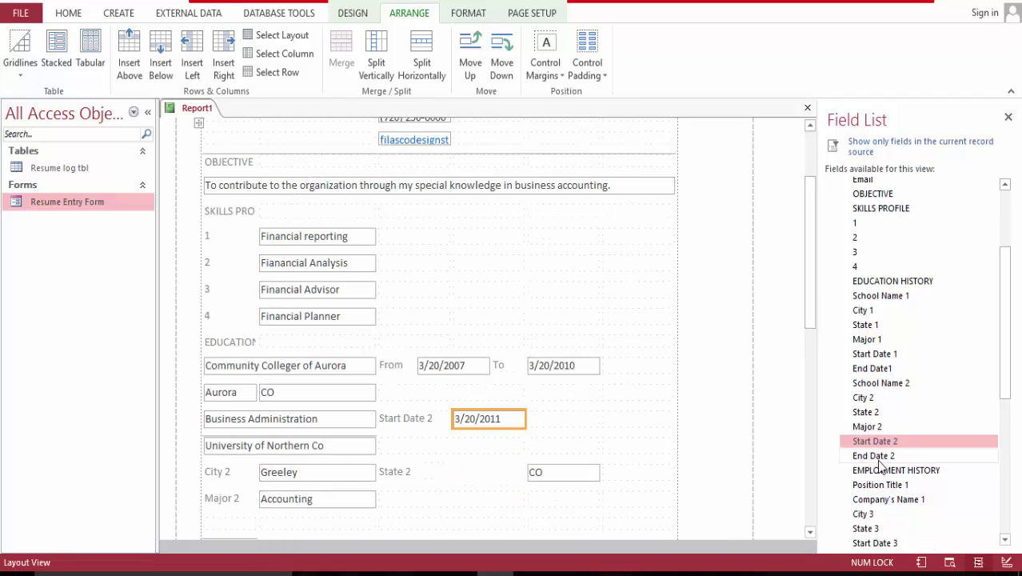
{"action": "left_click_drag", "start_coordinate": [877, 463], "coordinate": [550, 422]}
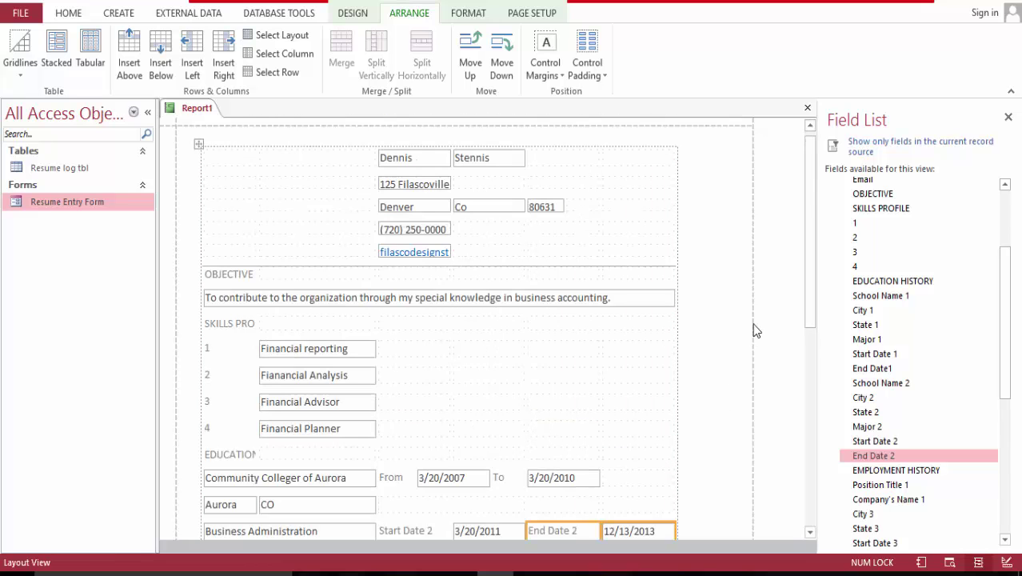
Step: Change the Start Date 2 label's text to From and the End Date 2 label's text to To
{"action": "left_click_drag", "start_coordinate": [809, 288], "coordinate": [812, 352]}
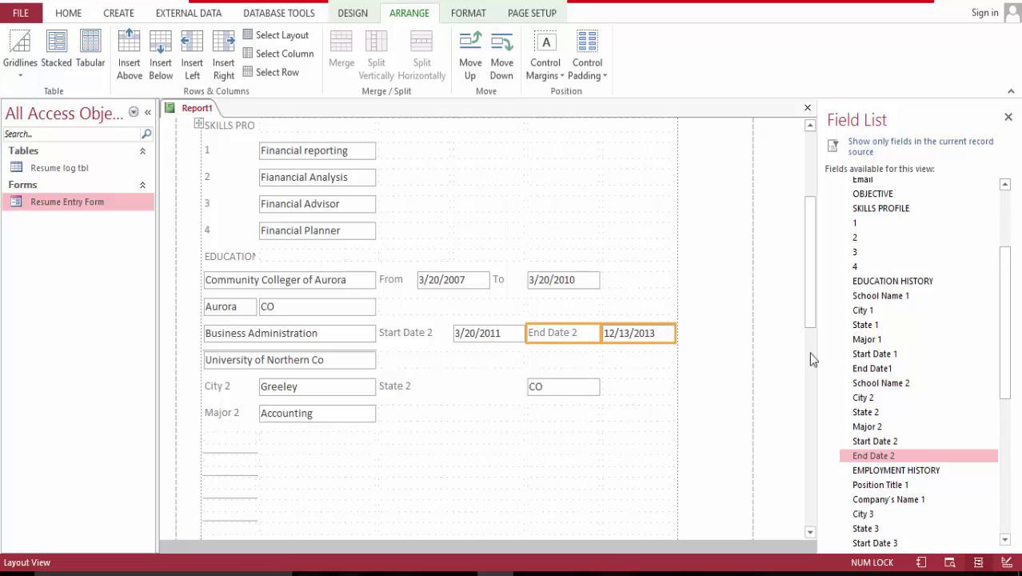
{"action": "left_click", "coordinate": [424, 336]}
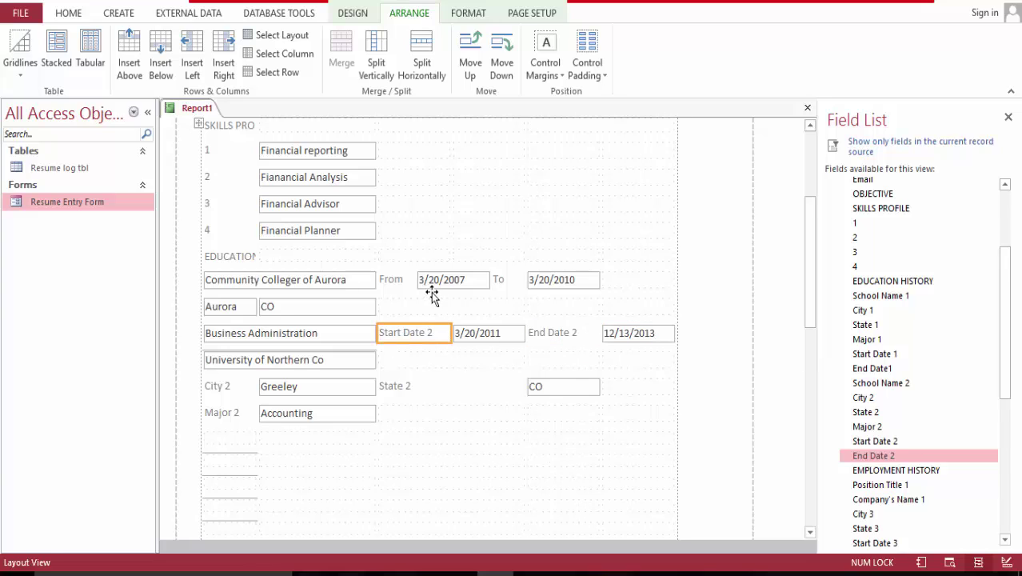
{"action": "left_click_drag", "start_coordinate": [431, 290], "coordinate": [422, 338]}
{"action": "right_click", "coordinate": [434, 335]}
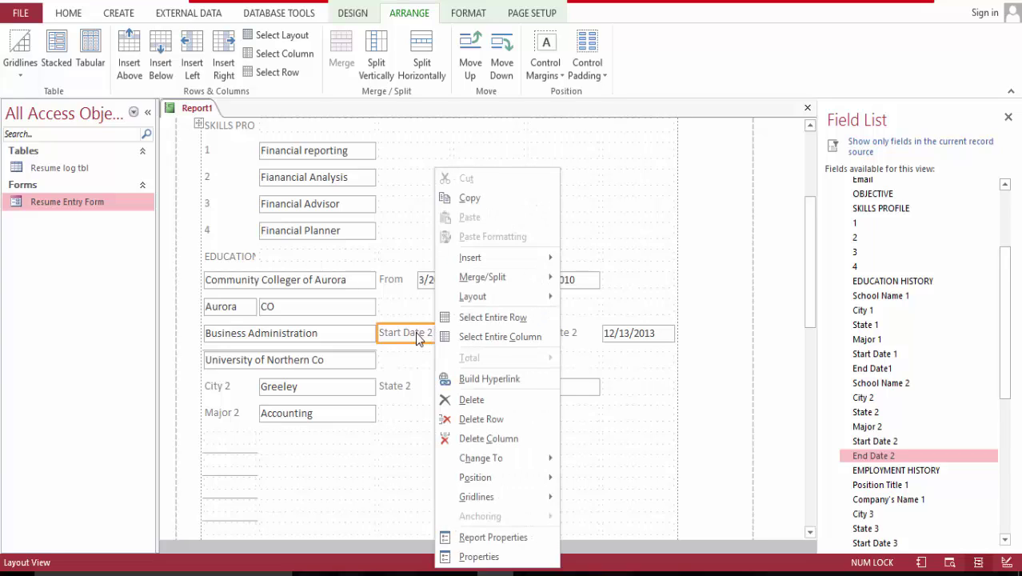
{"action": "left_click", "coordinate": [416, 335]}
{"action": "left_click", "coordinate": [415, 335]}
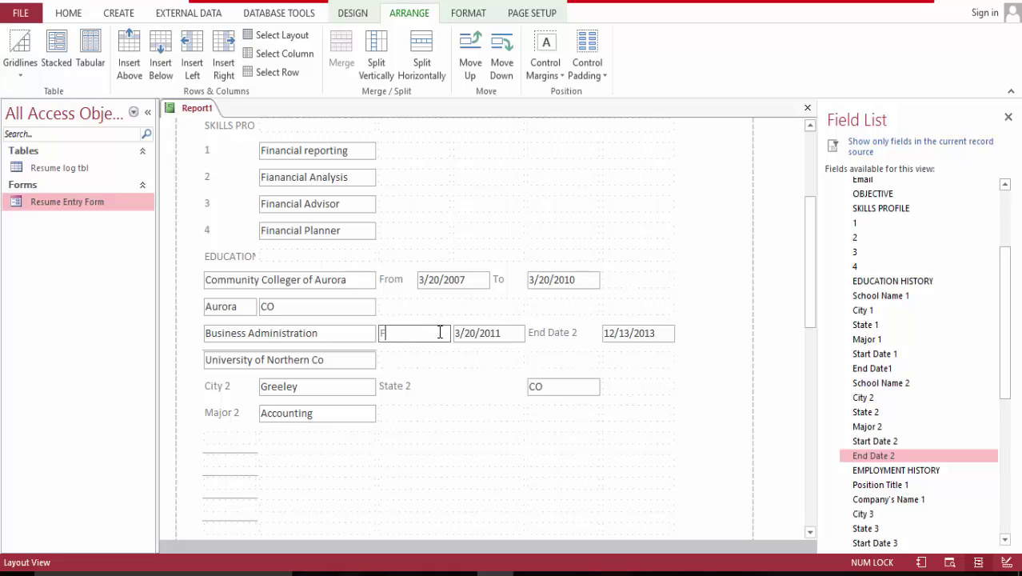
{"action": "left_click", "coordinate": [568, 333]}
{"action": "double_click", "coordinate": [583, 332]}
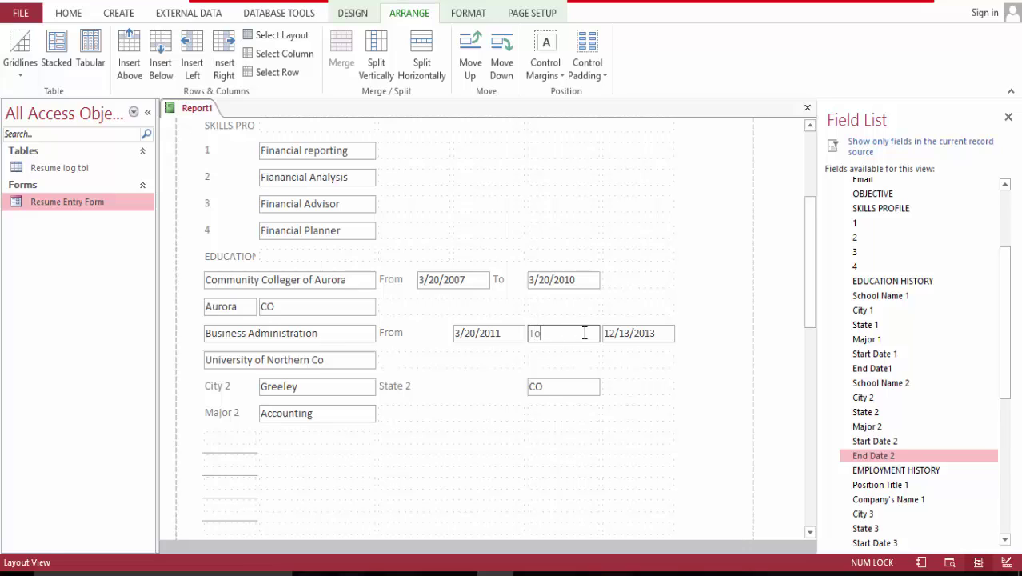
Step: Split the second school's From label cell horizontally and move the Start Date 2 text box into the freed cell beside it
{"action": "left_click", "coordinate": [426, 335]}
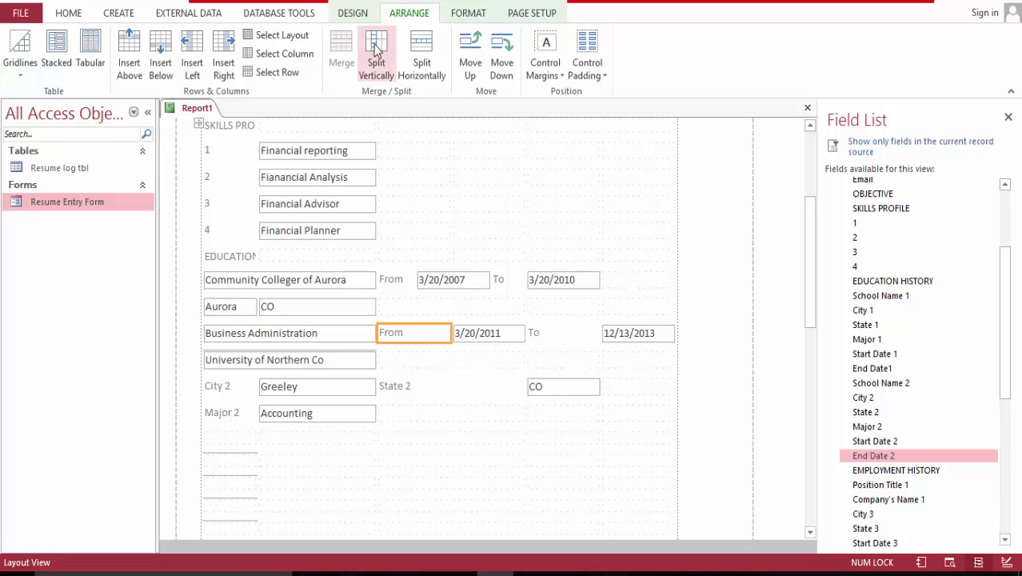
{"action": "left_click", "coordinate": [422, 64]}
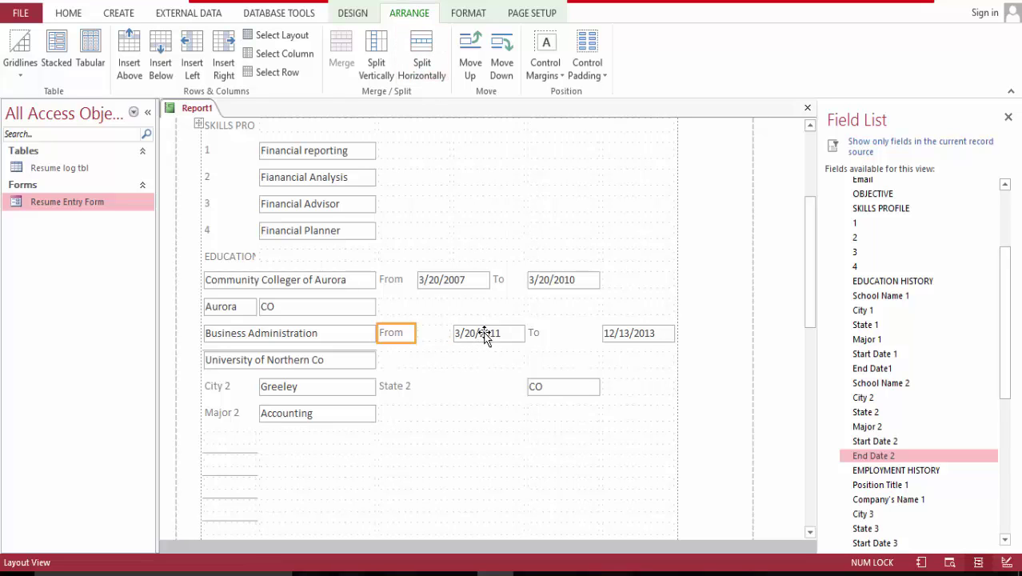
{"action": "left_click_drag", "start_coordinate": [483, 334], "coordinate": [436, 332]}
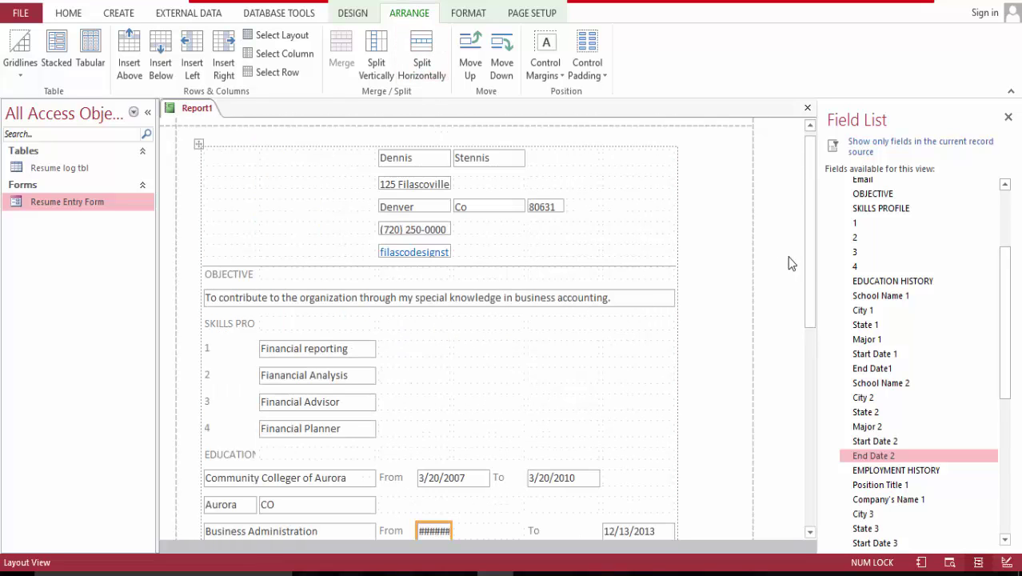
Step: Merge the Start Date 2 text box with the adjacent empty cell, splitting the result horizontally, and move the To label directly beside it
{"action": "left_click_drag", "start_coordinate": [805, 264], "coordinate": [809, 307]}
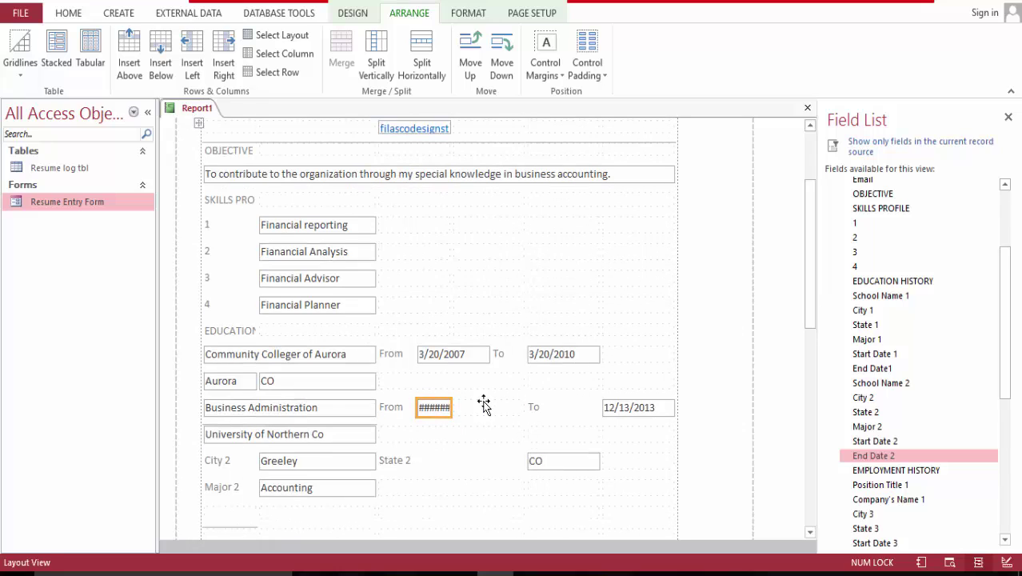
{"action": "left_click", "coordinate": [472, 409], "text": "ctrl"}
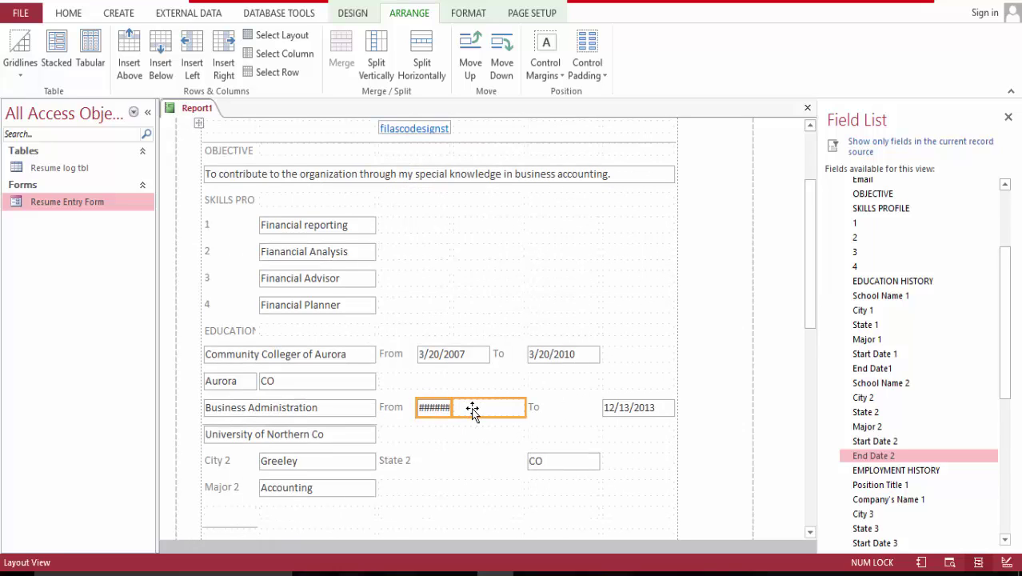
{"action": "left_click", "coordinate": [333, 50]}
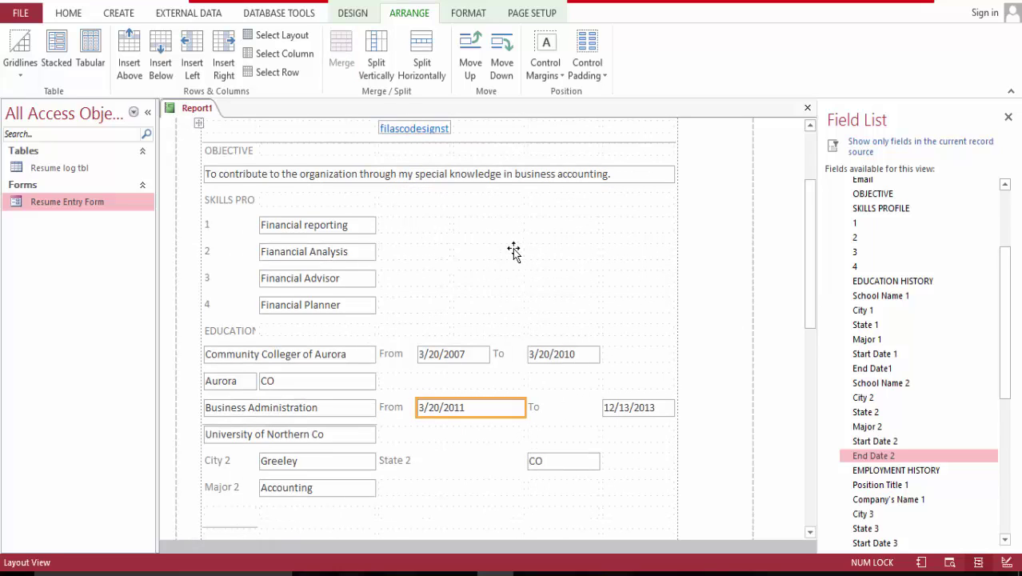
{"action": "left_click", "coordinate": [418, 53]}
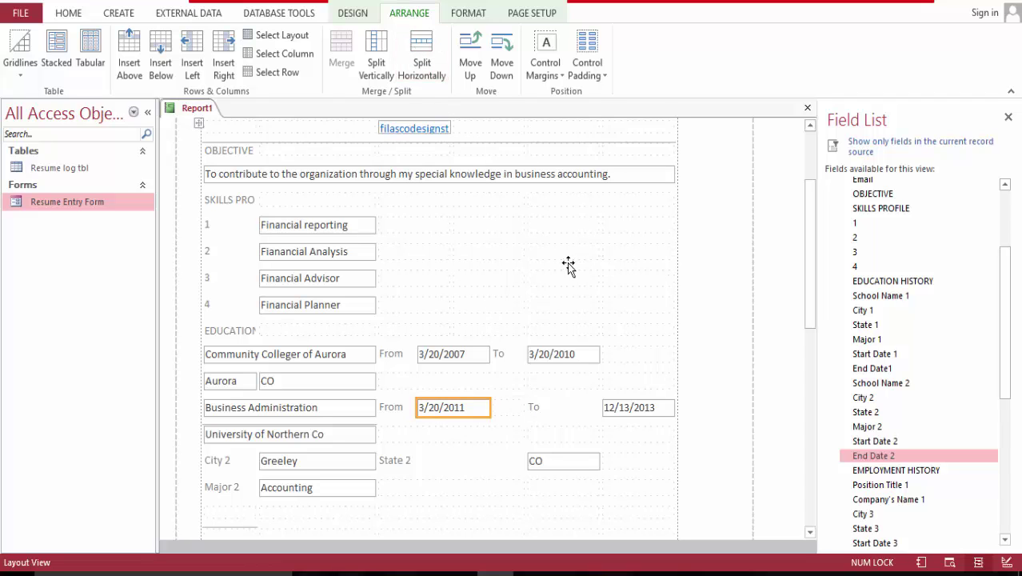
{"action": "left_click_drag", "start_coordinate": [540, 411], "coordinate": [511, 411]}
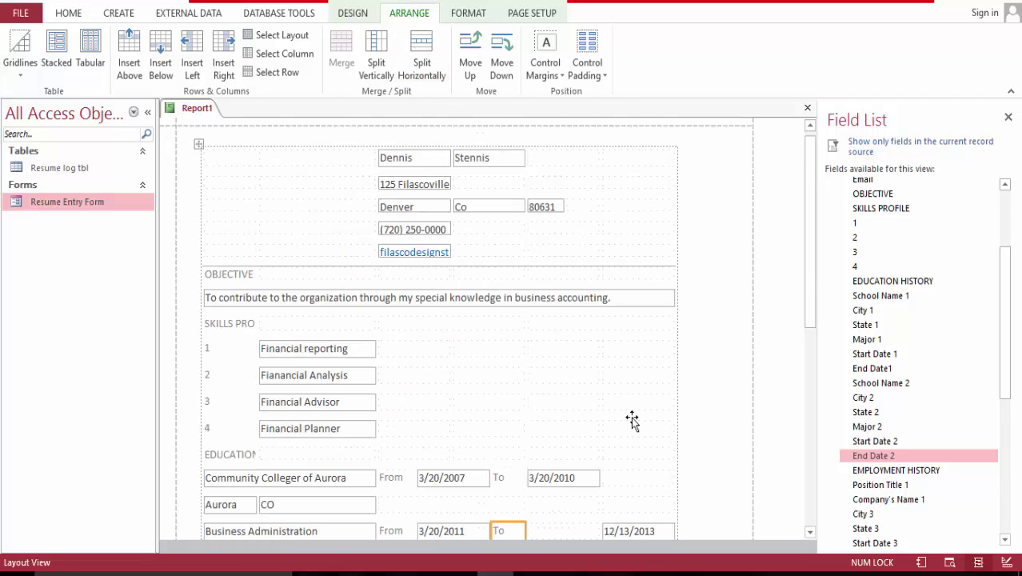